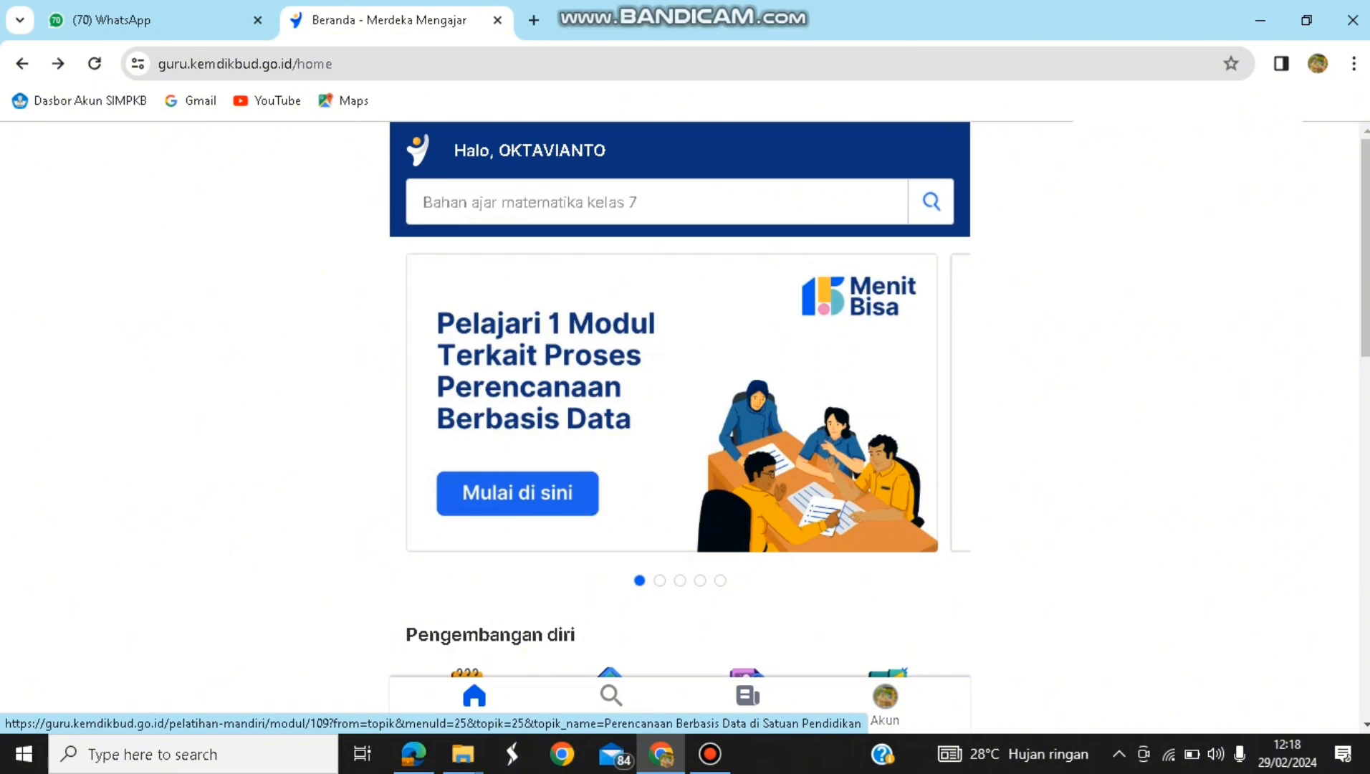
# - Open Pengelolaan Kinerja from the Pengembangan diri section of the Merdeka Mengajar home page
pyautogui.scroll(-1, 672, 402)
pyautogui.scroll(1, 672, 402)
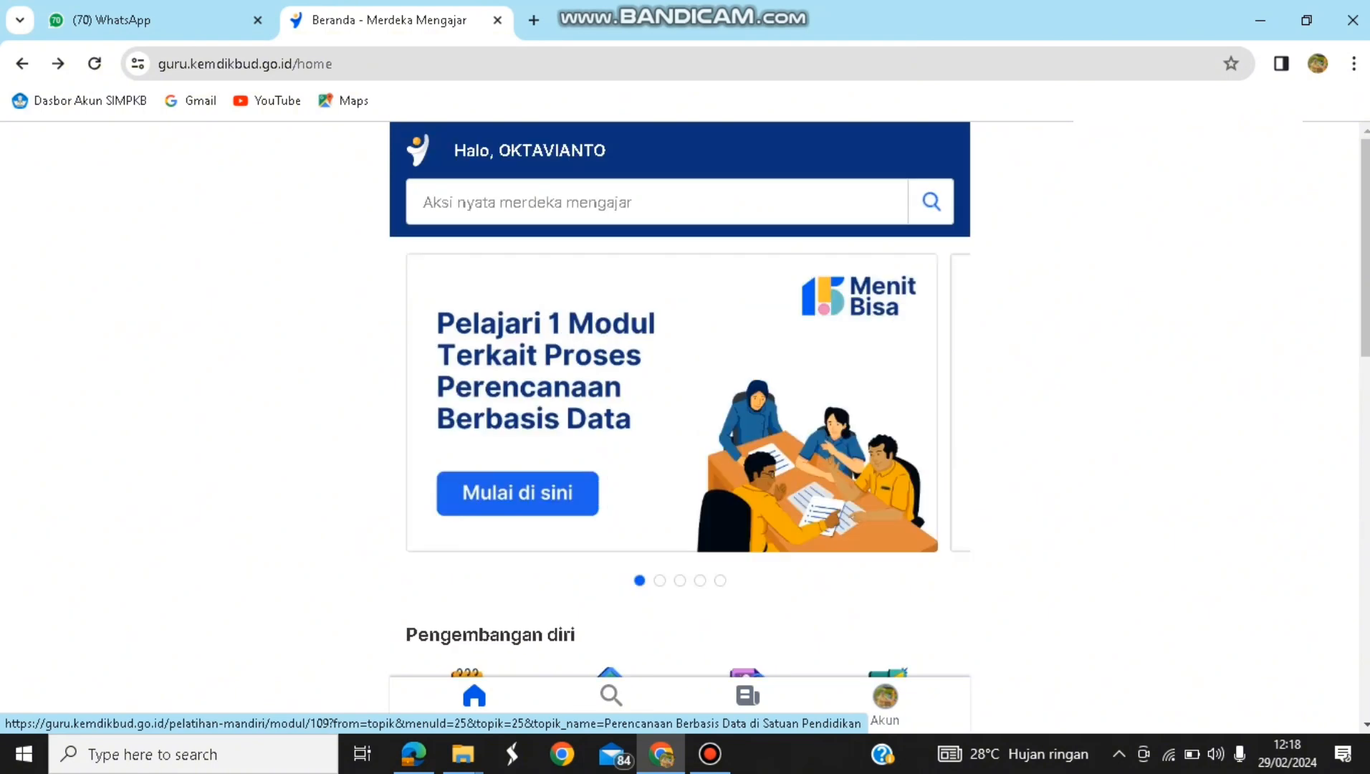
pyautogui.scroll(-1, 672, 403)
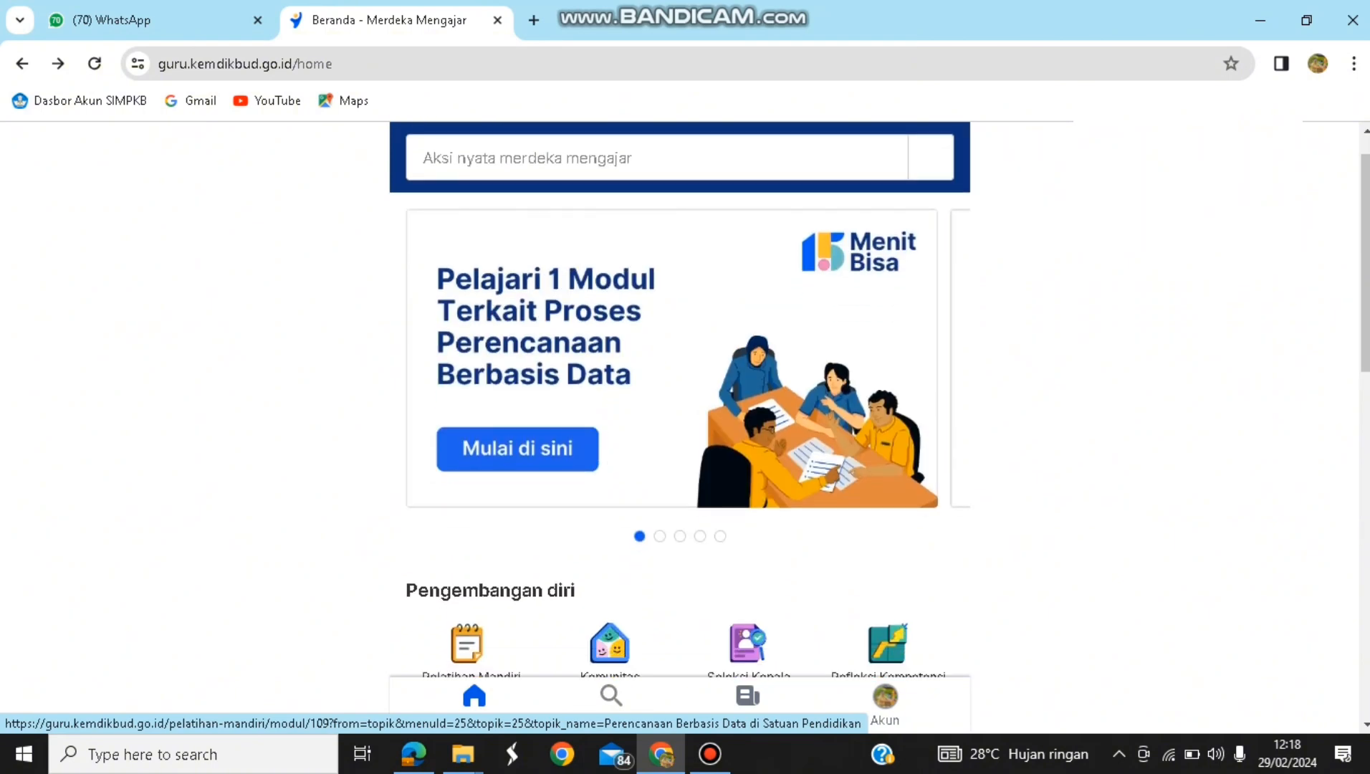
pyautogui.scroll(-4, 749, 391)
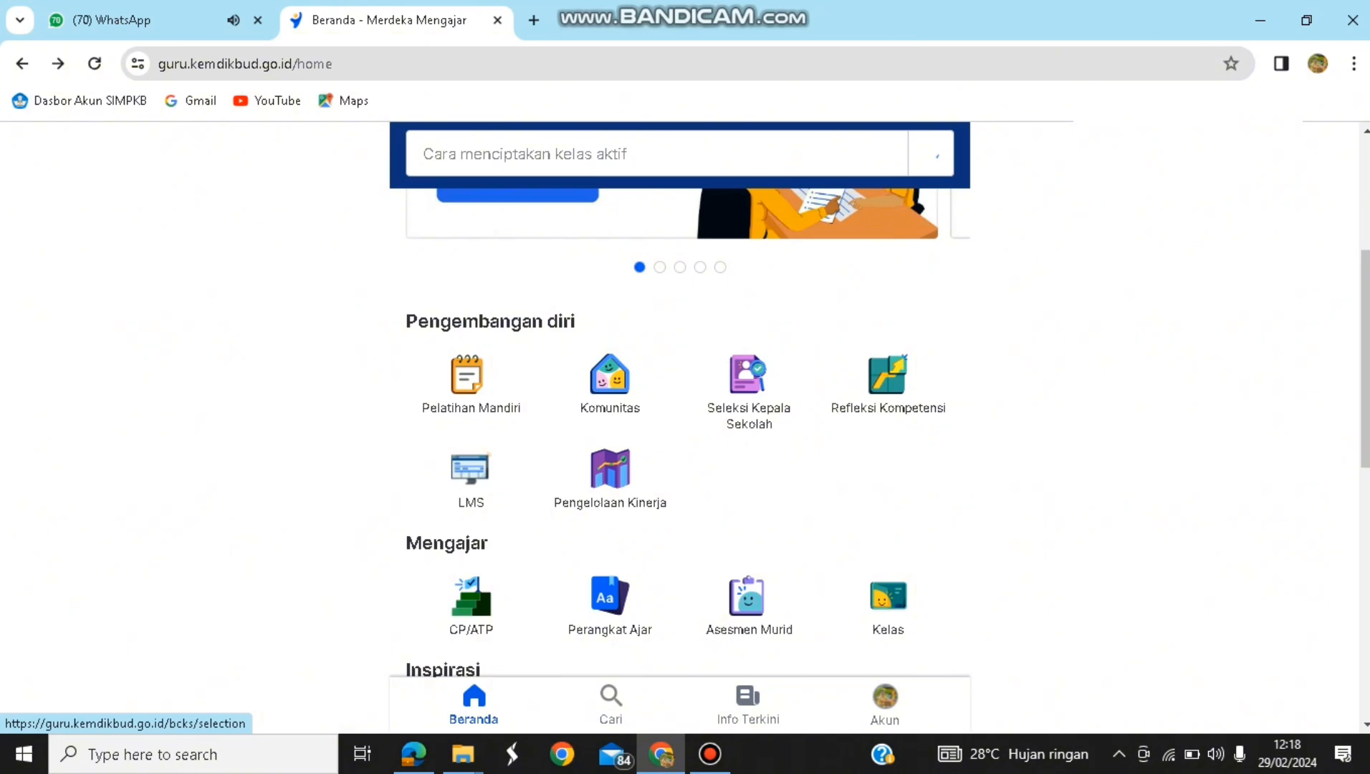
pyautogui.scroll(5, 749, 391)
pyautogui.scroll(-3, 680, 401)
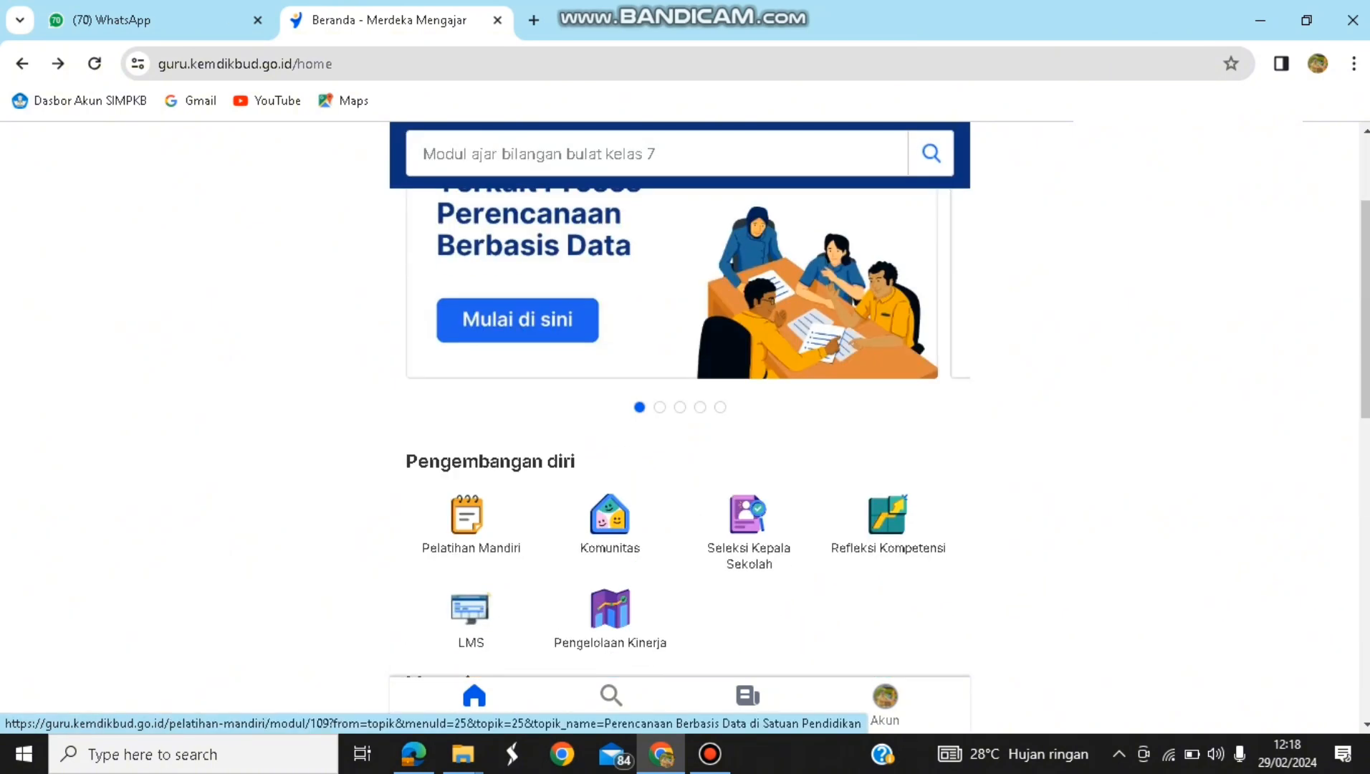
pyautogui.scroll(-3, 679, 322)
pyautogui.scroll(5, 679, 322)
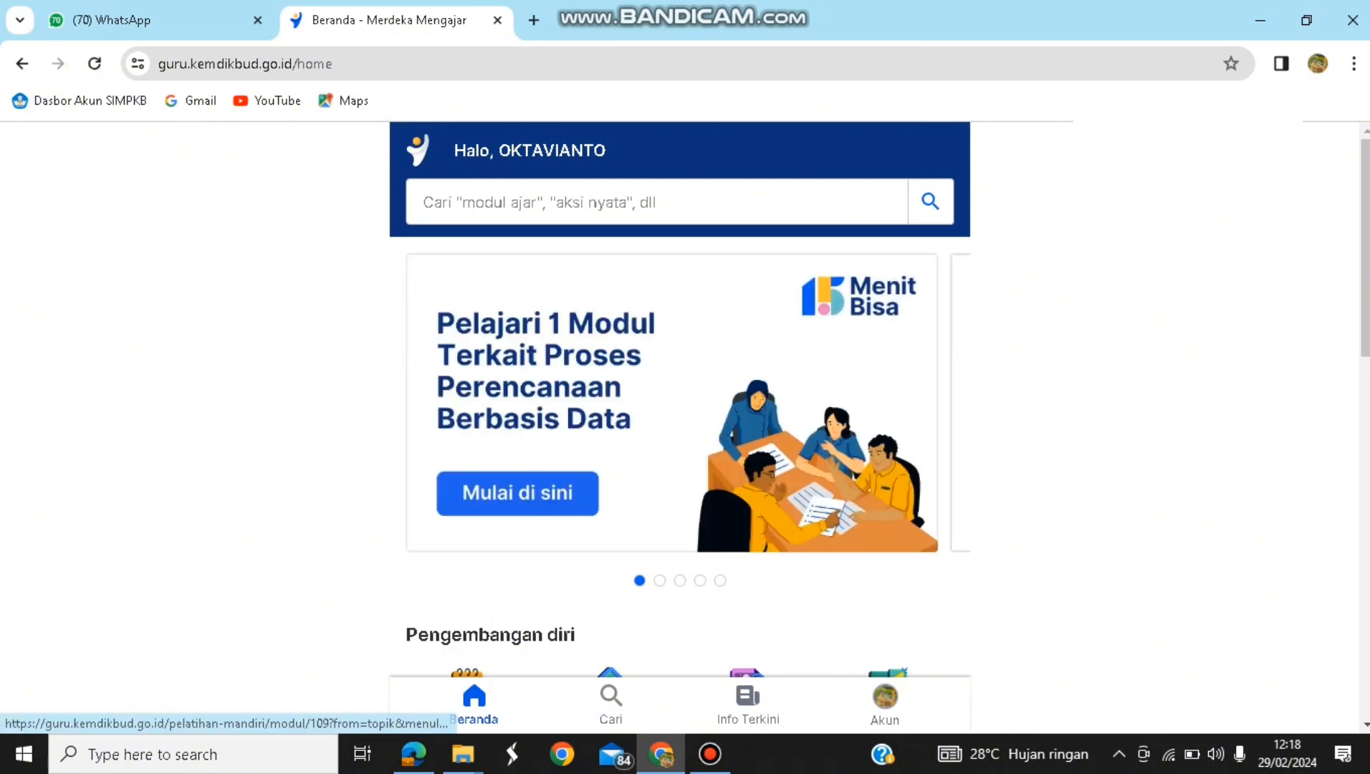
pyautogui.scroll(-1, 679, 401)
pyautogui.scroll(-2, 679, 401)
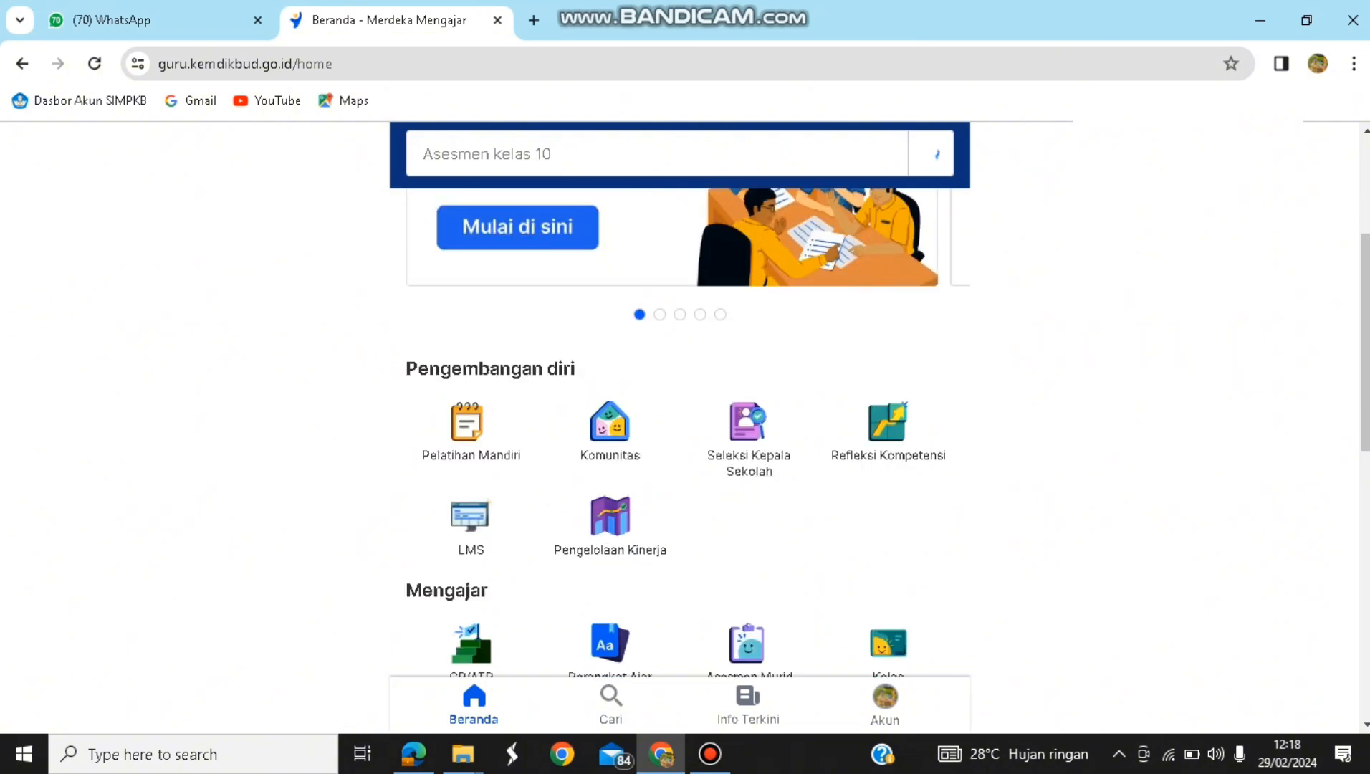
pyautogui.scroll(-1, 679, 401)
pyautogui.click(610, 516)
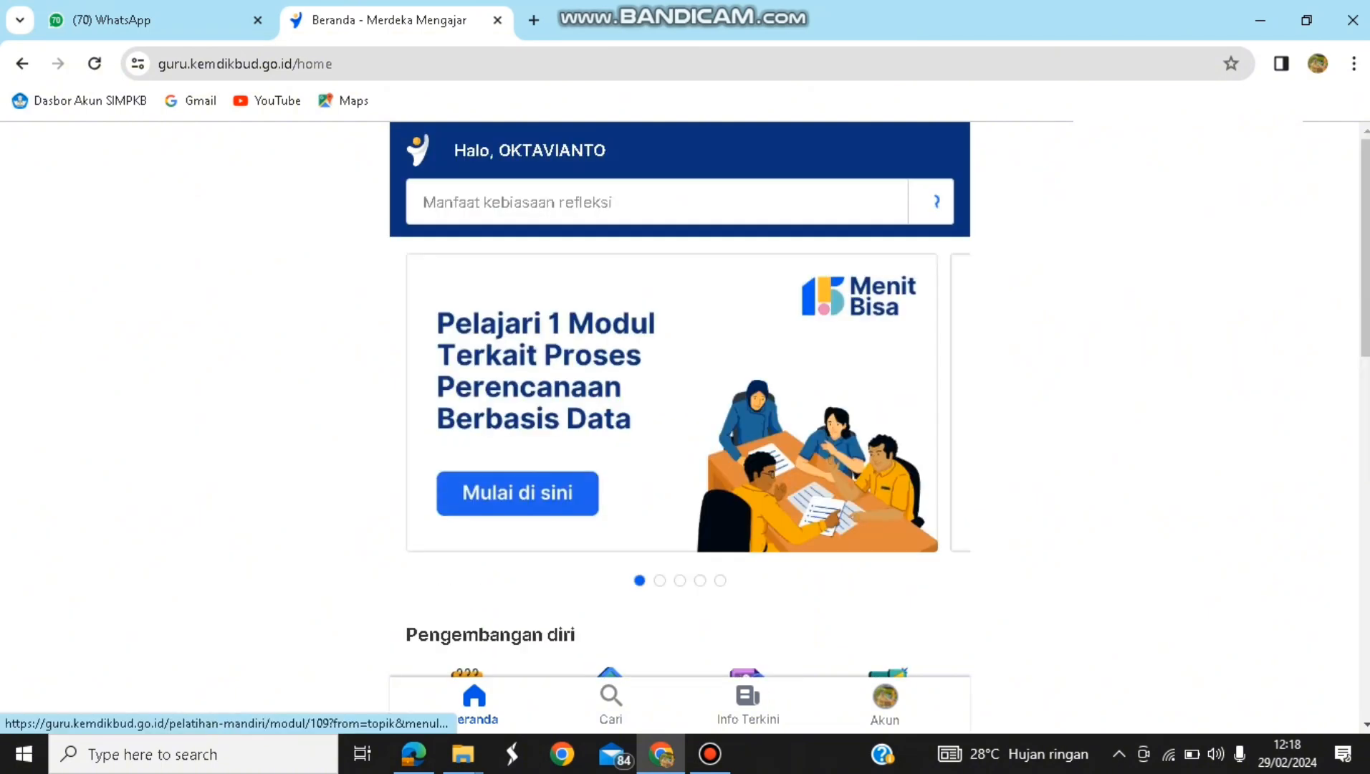
pyautogui.scroll(1, 840, 461)
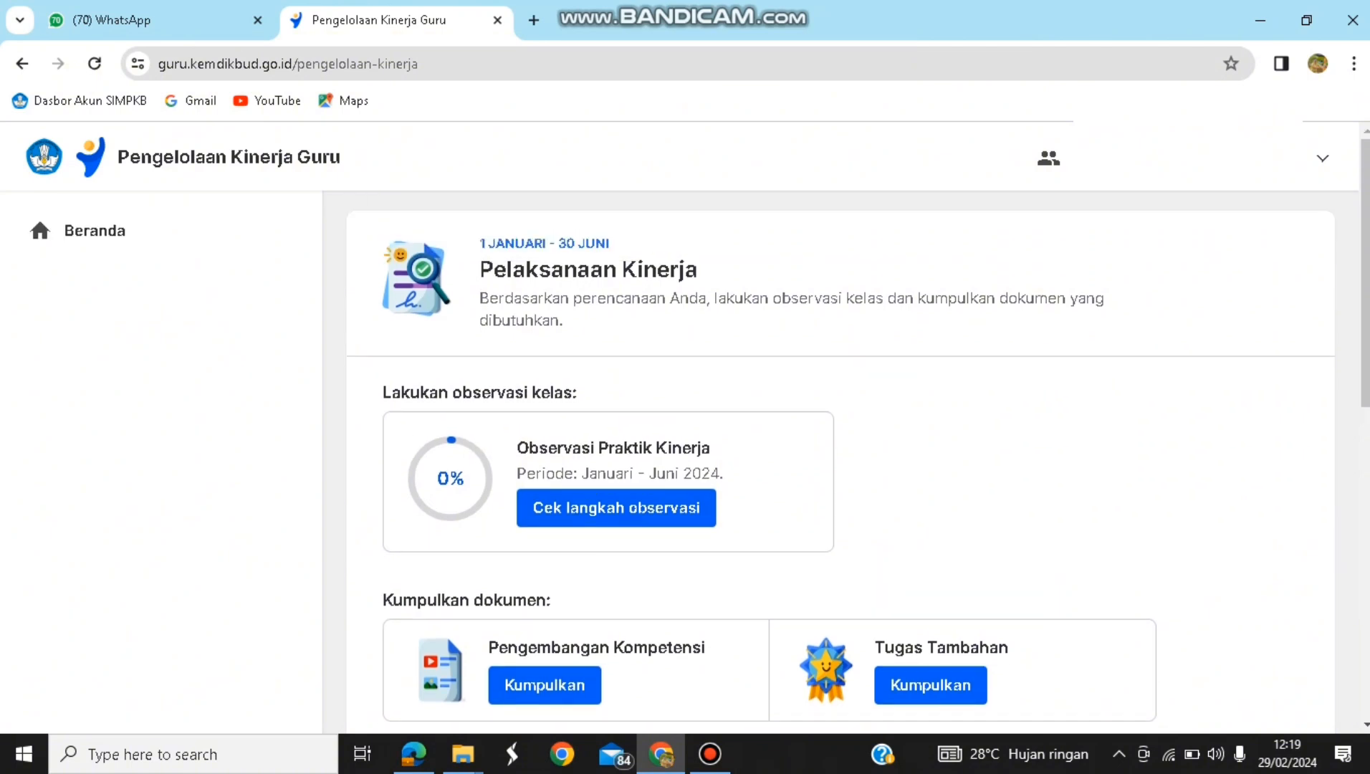
# - Review the Pelaksanaan Kinerja page, including class observation, document collection, other documents and the Alur Pengelolaan Kinerja timeline
pyautogui.scroll(-1, 840, 462)
pyautogui.scroll(1, 840, 462)
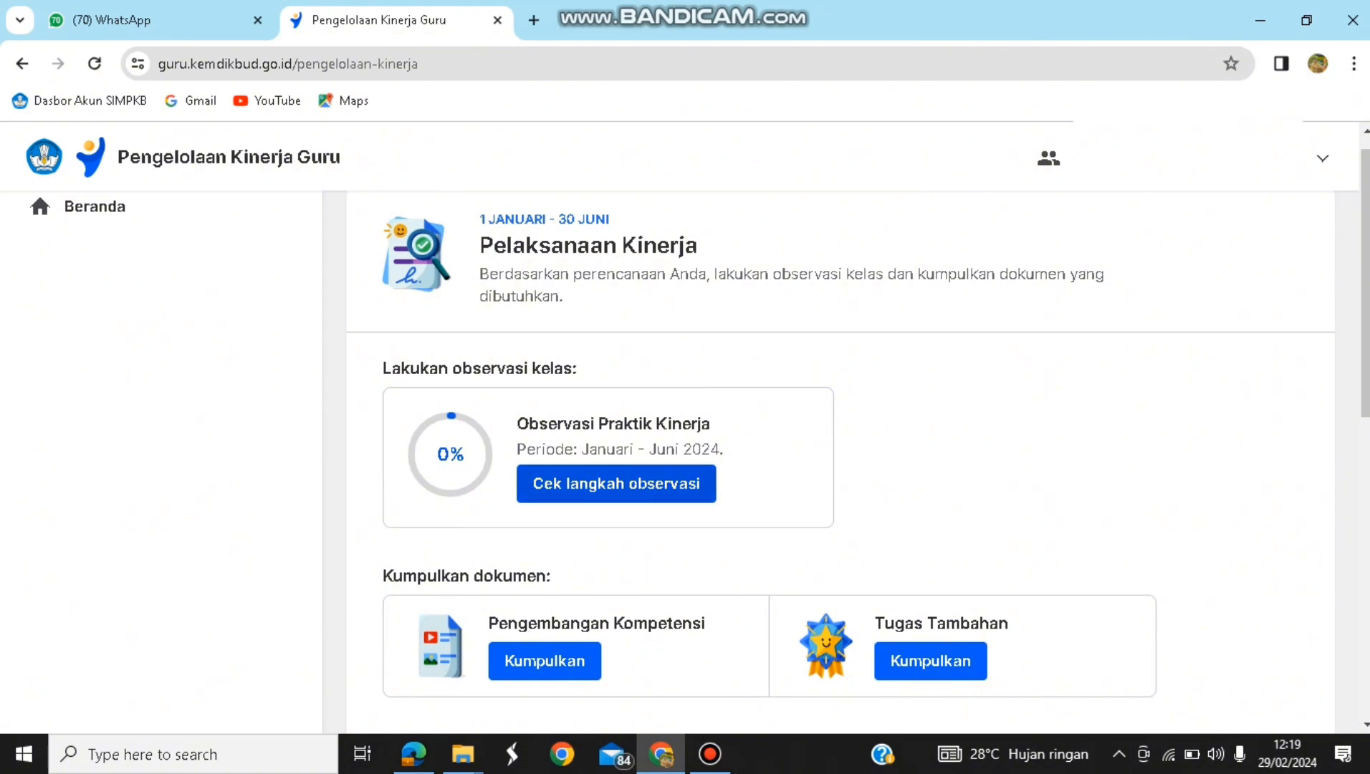
pyautogui.scroll(-2, 700, 442)
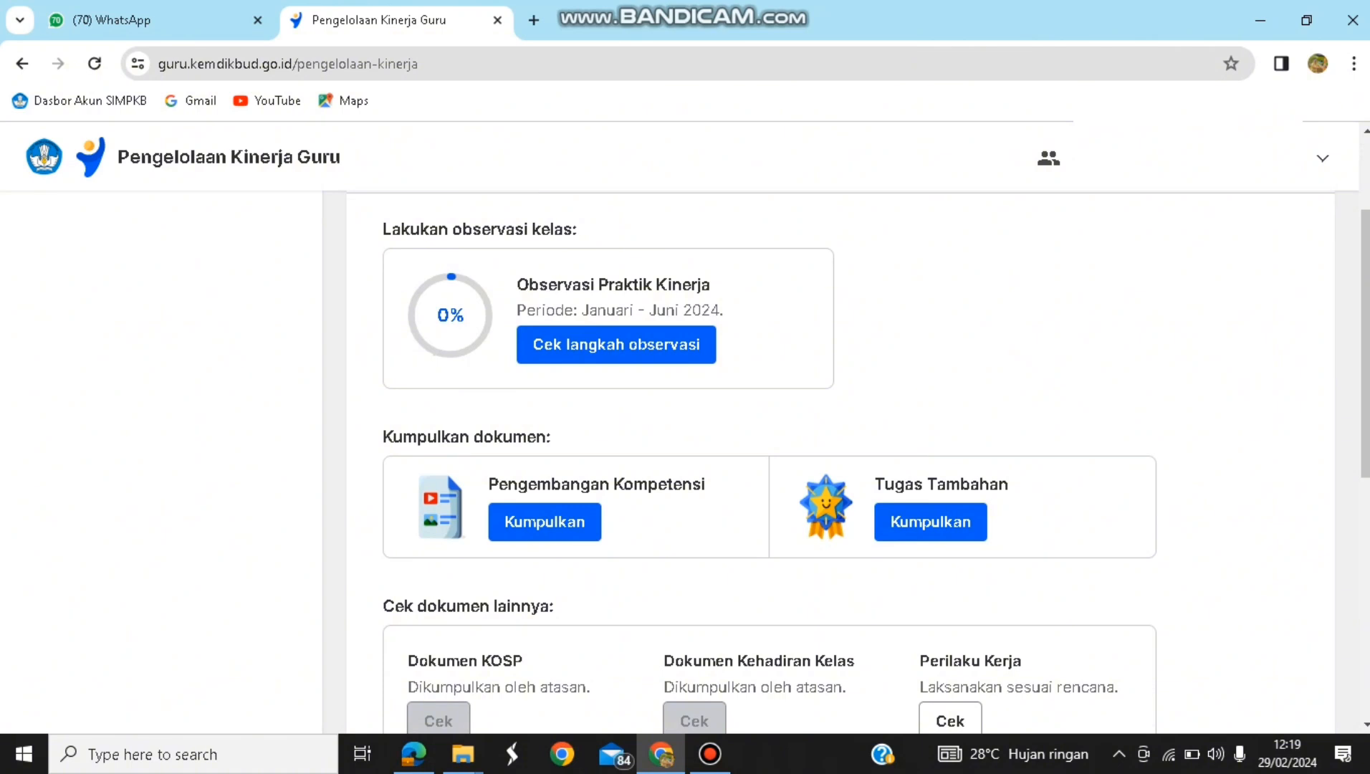
pyautogui.scroll(-2, 841, 464)
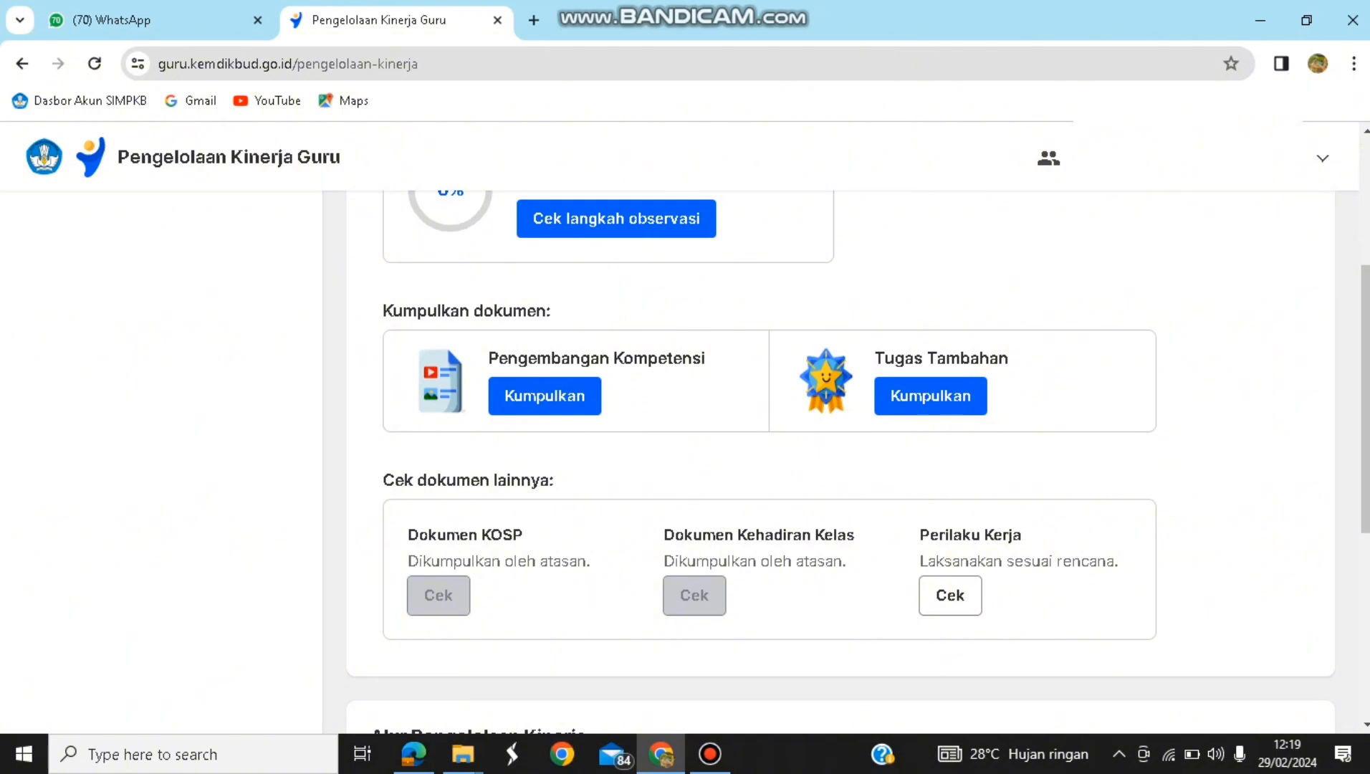
pyautogui.scroll(-5, 841, 465)
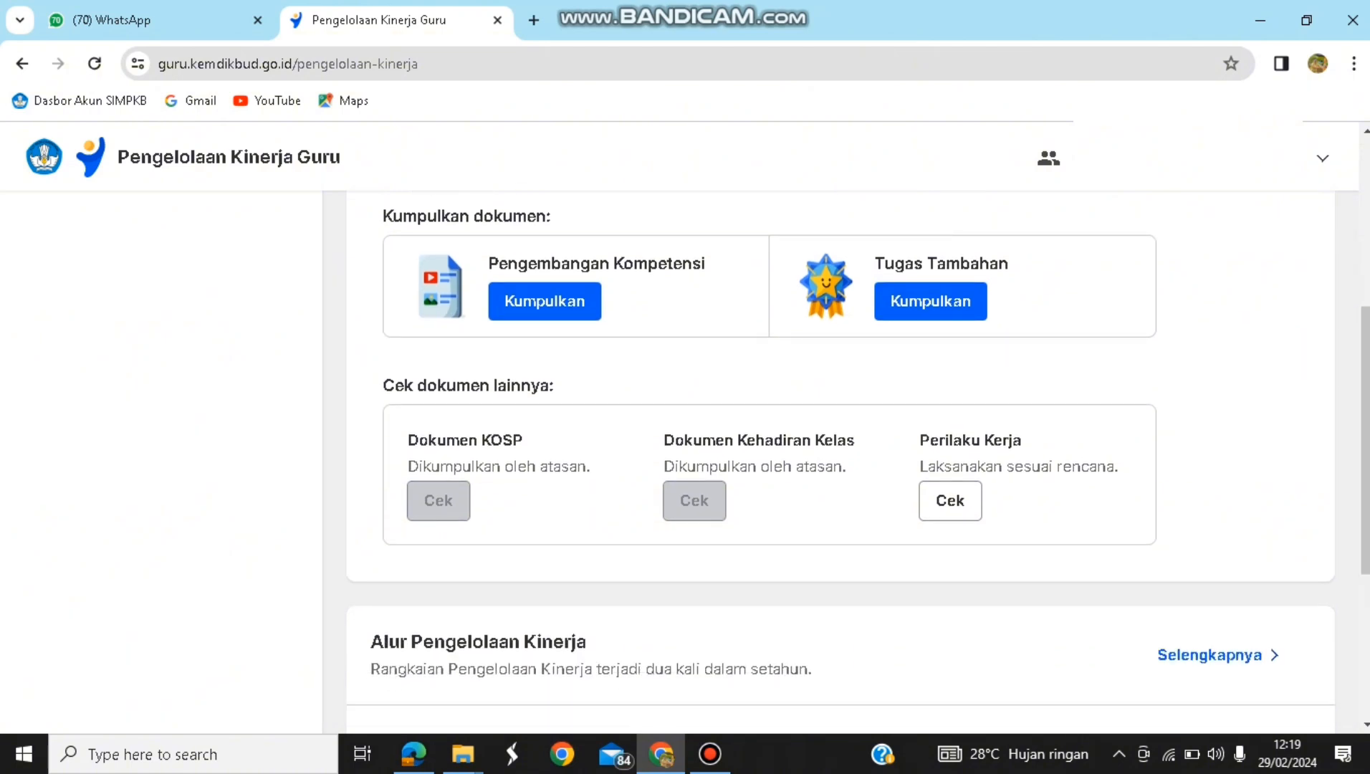
pyautogui.scroll(-2, 841, 466)
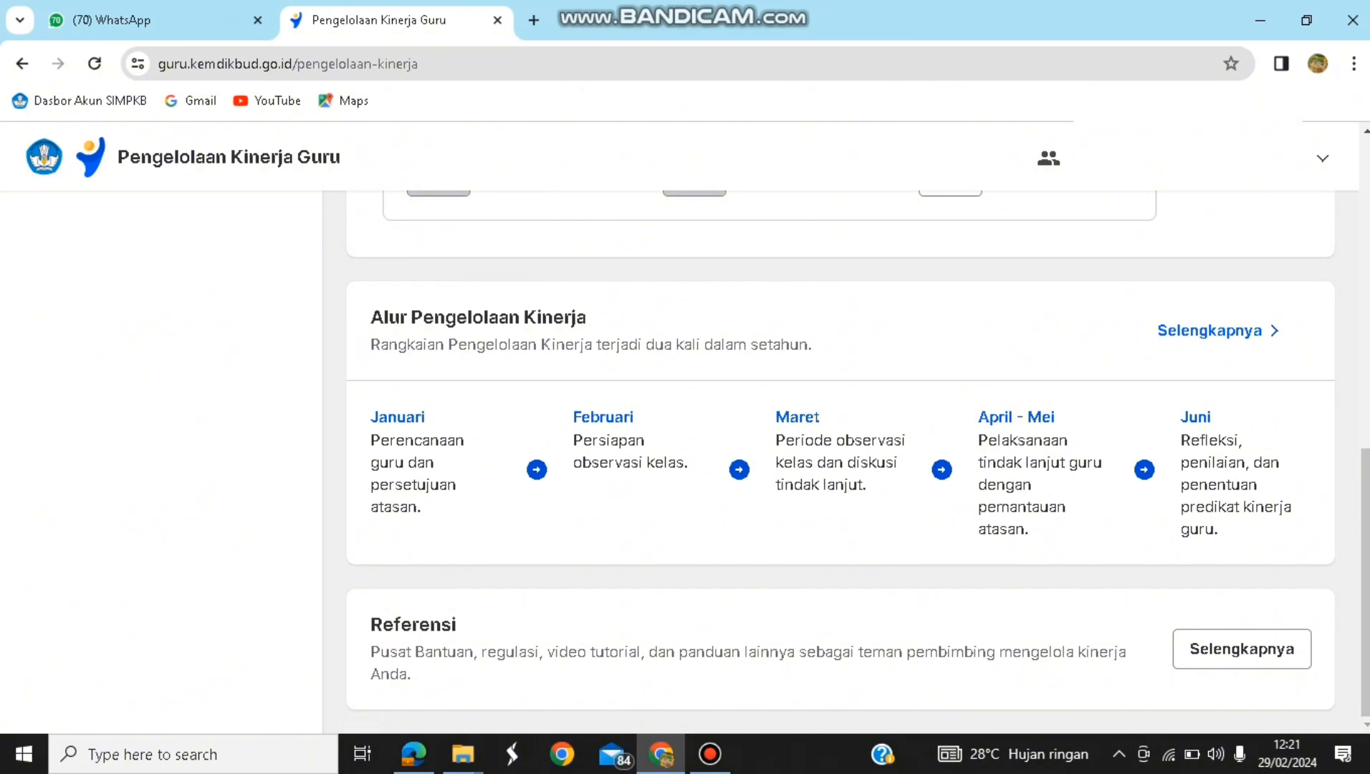
pyautogui.scroll(8, 840, 462)
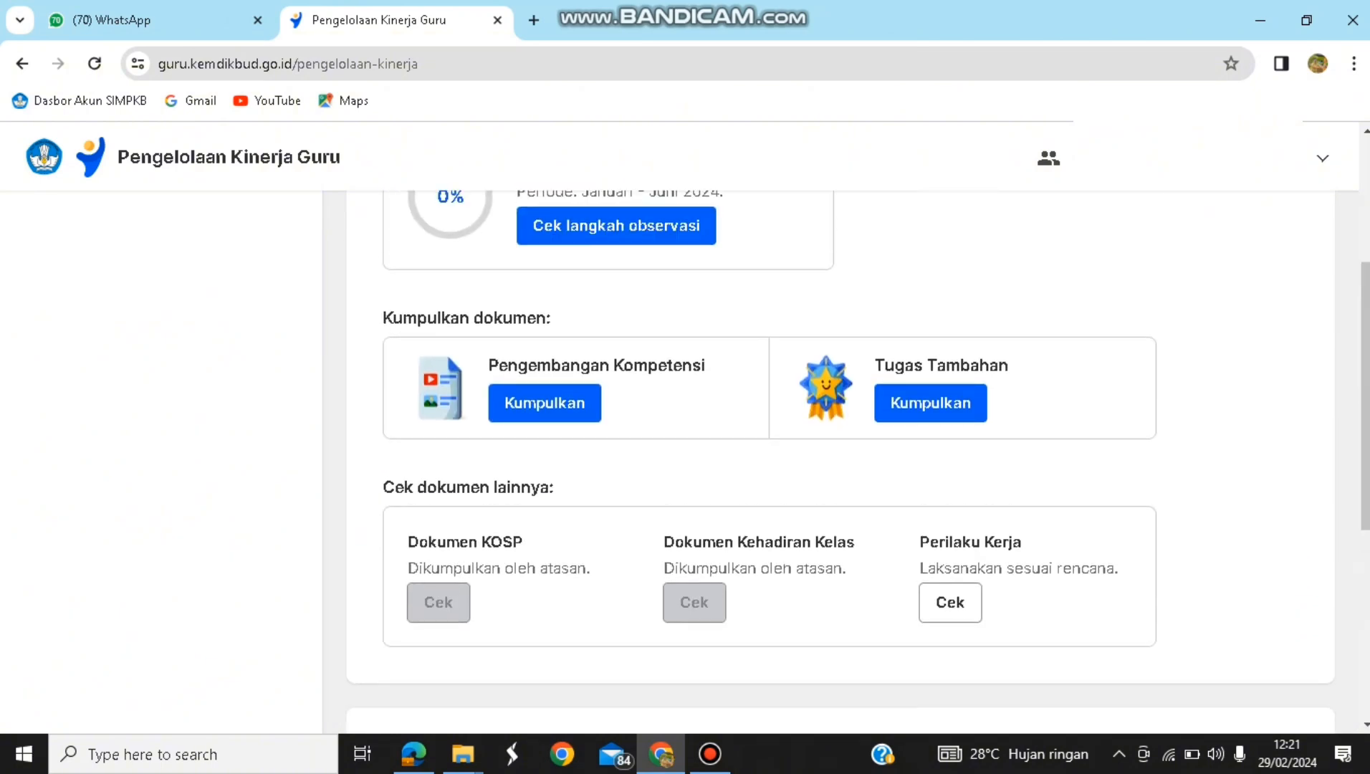
pyautogui.scroll(2, 840, 461)
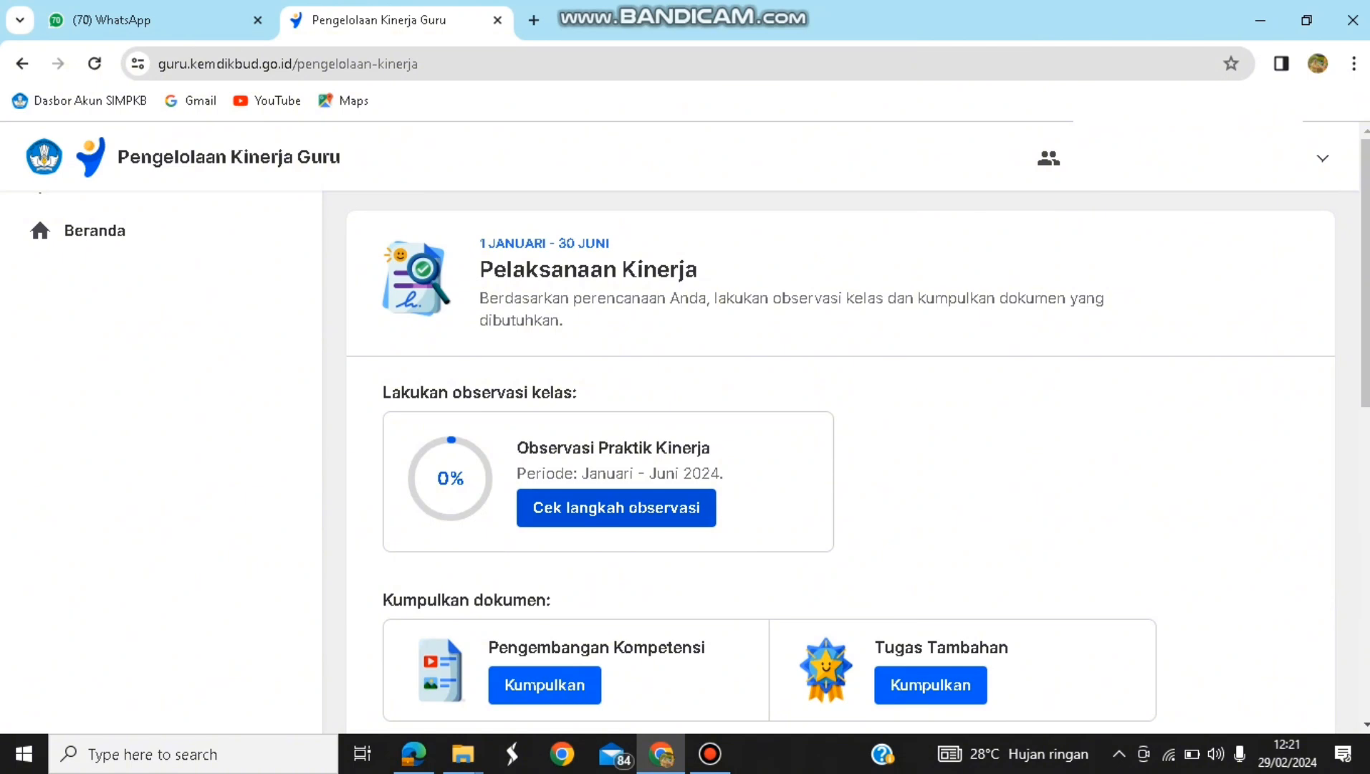
# - Open the observation steps for Observasi Praktik Kinerja and look over the indicator and the Bagian 1 stages
pyautogui.click(617, 507)
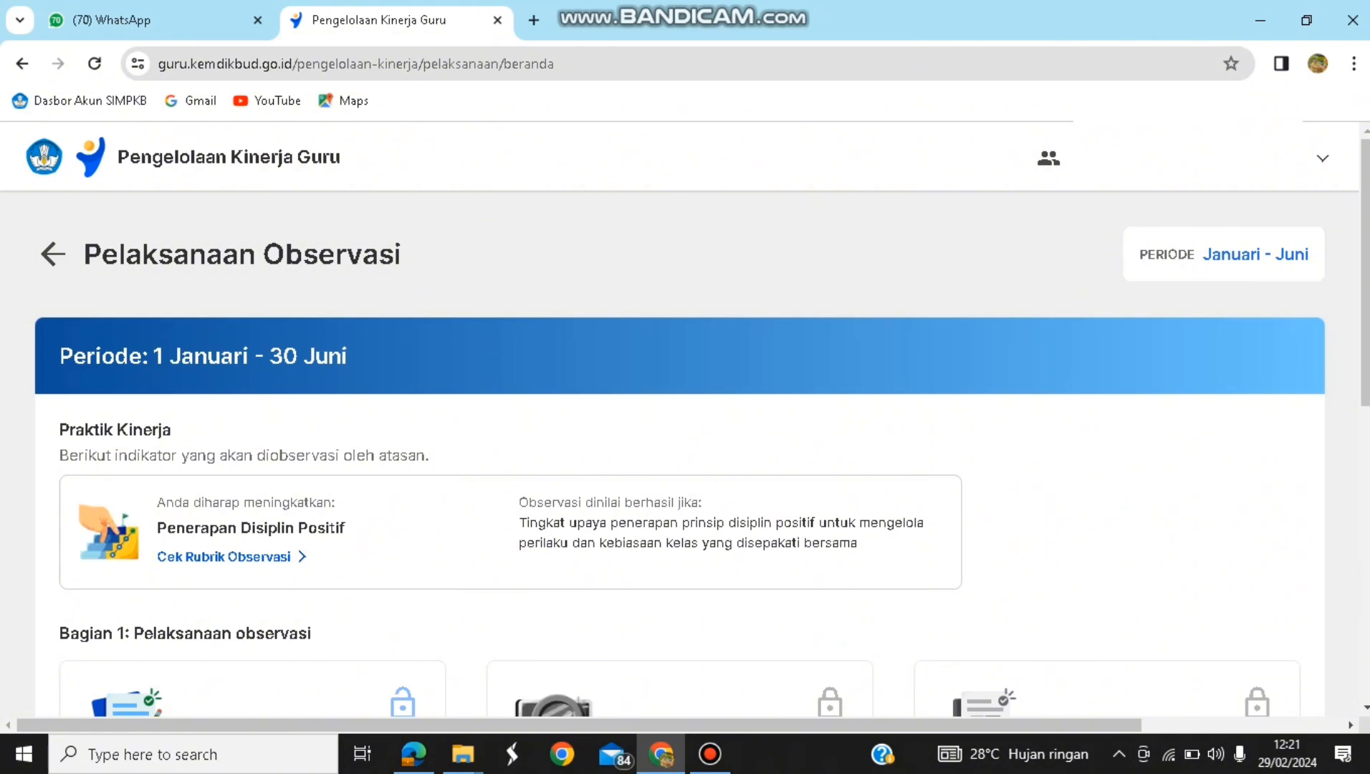
pyautogui.scroll(-1, 685, 444)
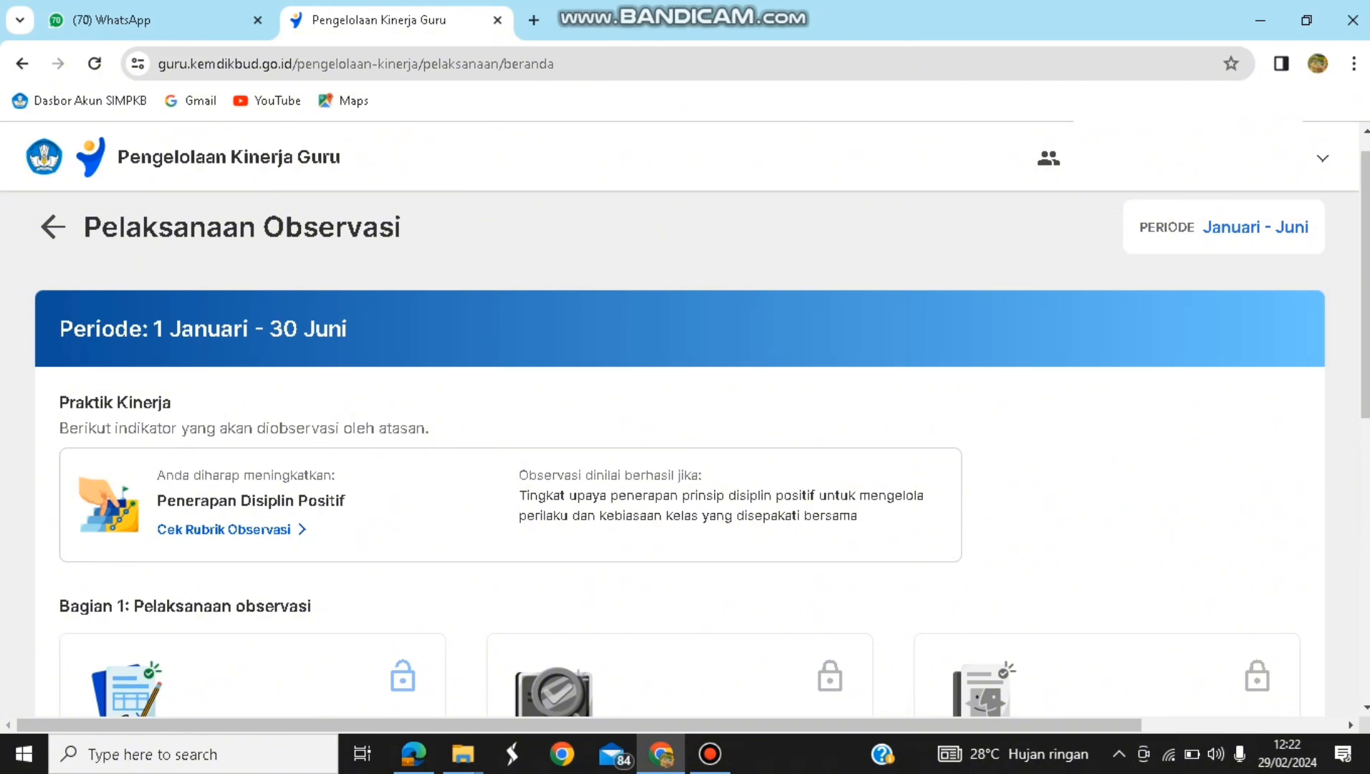
pyautogui.scroll(-6, 685, 455)
pyautogui.scroll(4, 685, 455)
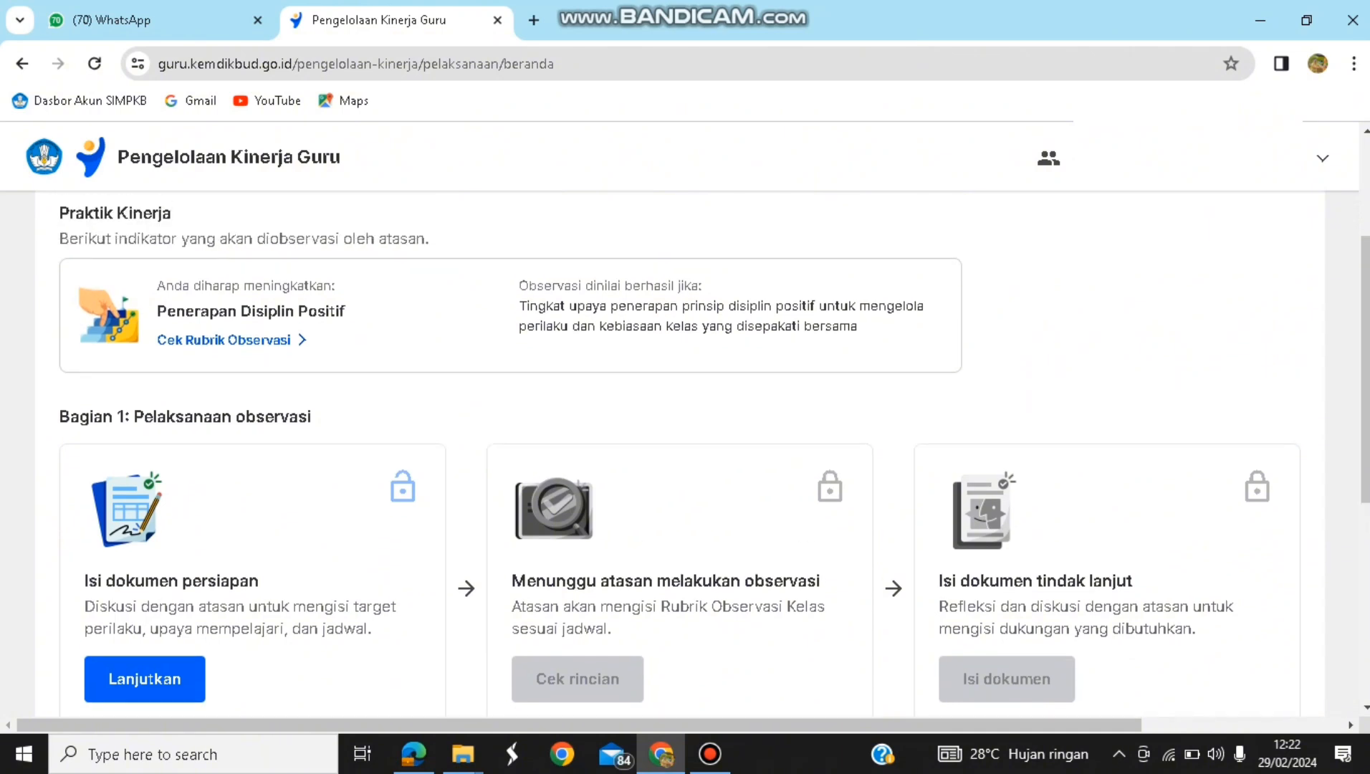
pyautogui.scroll(1, 685, 455)
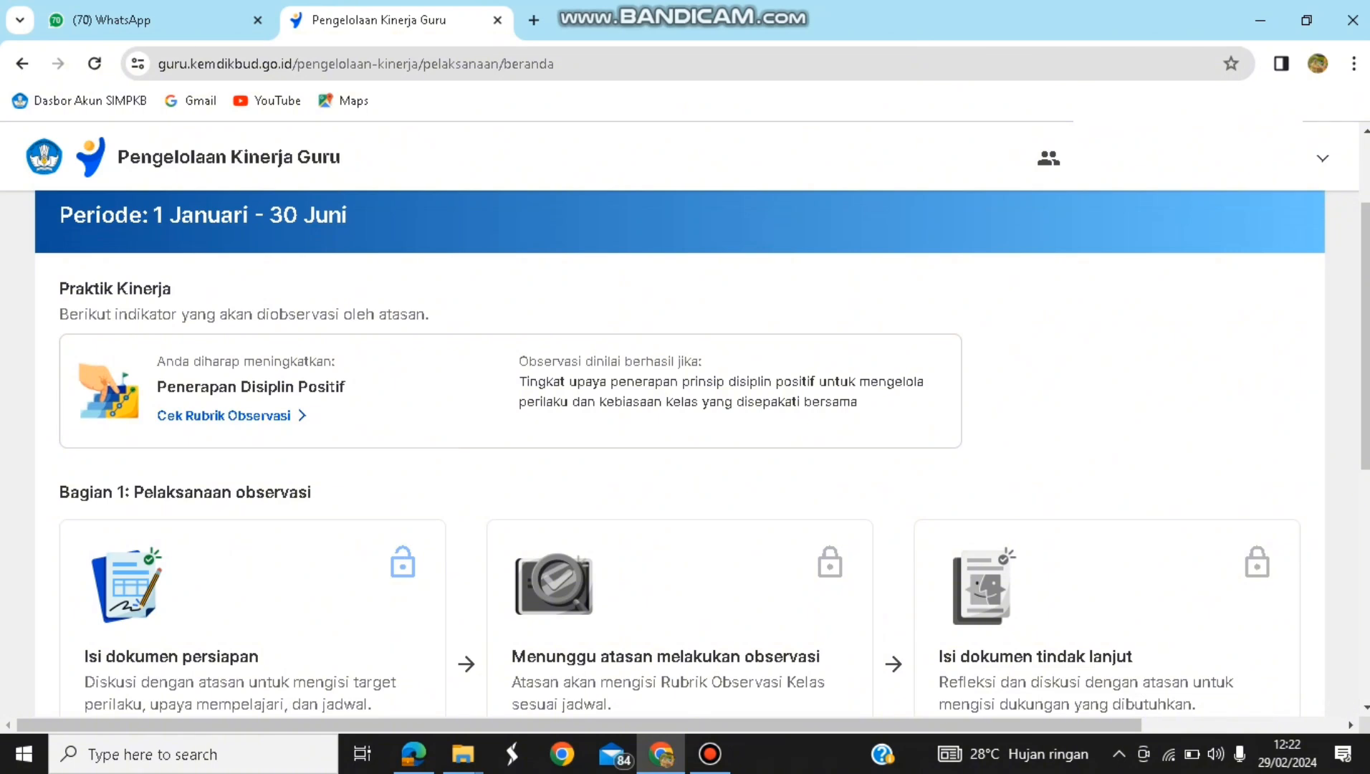
# - Open the observation rubric for Penerapan Disiplin Positif and read the recommended and avoided behaviours under each observed focus
pyautogui.click(231, 416)
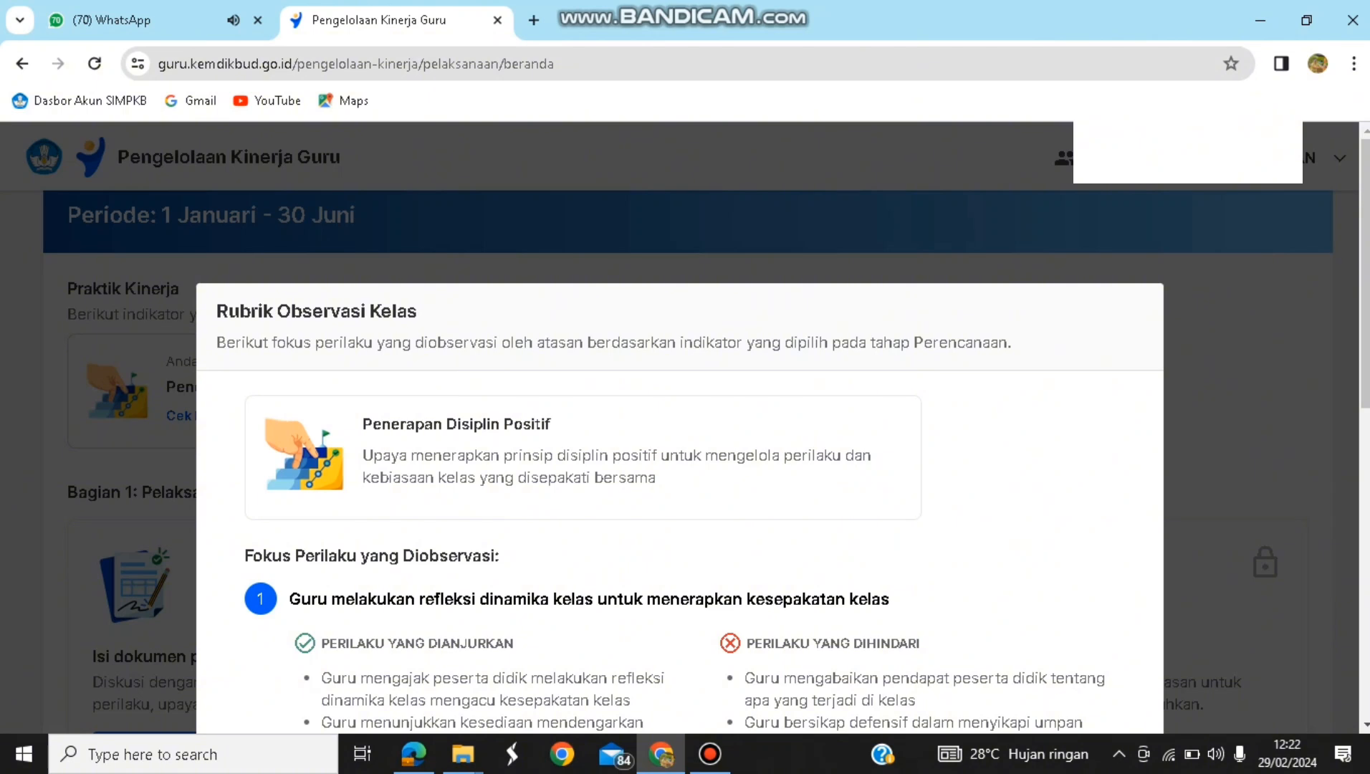
pyautogui.scroll(-1, 679, 466)
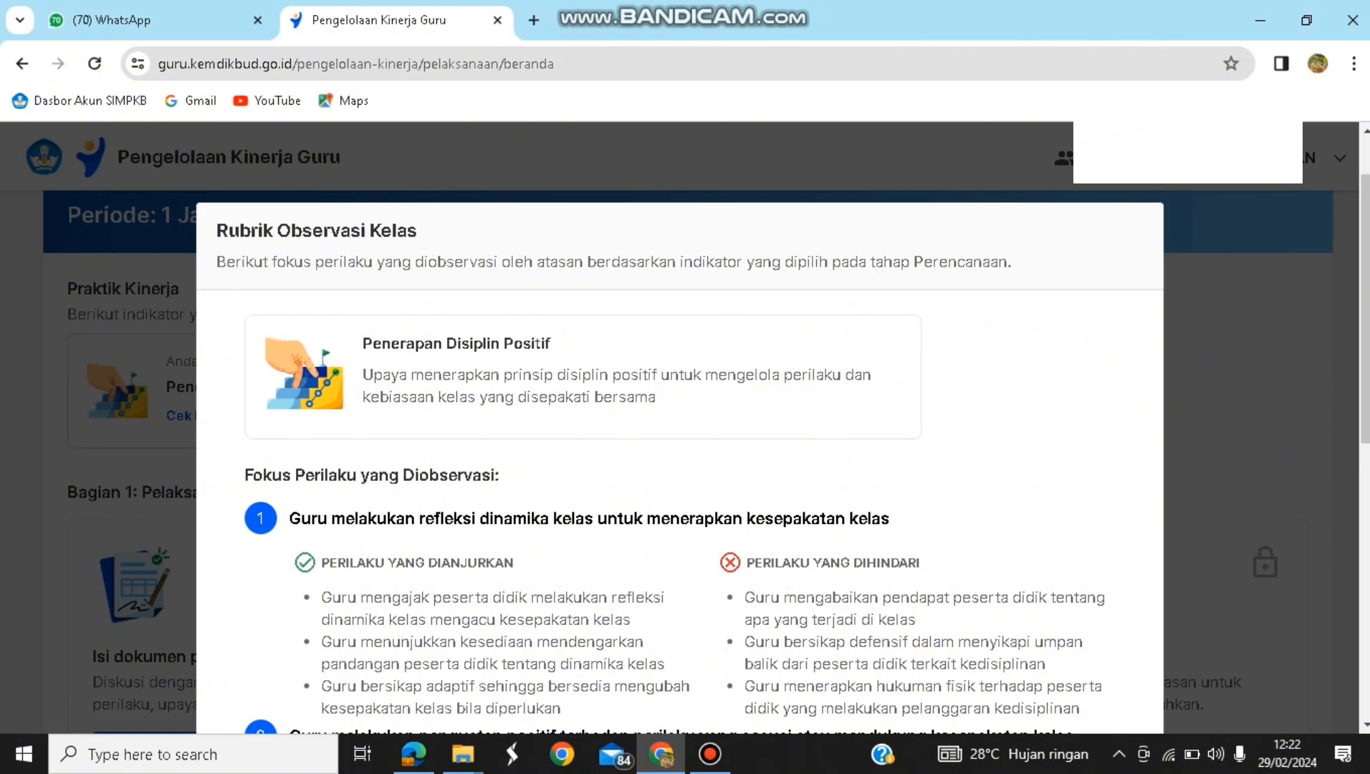
pyautogui.scroll(-4, 679, 466)
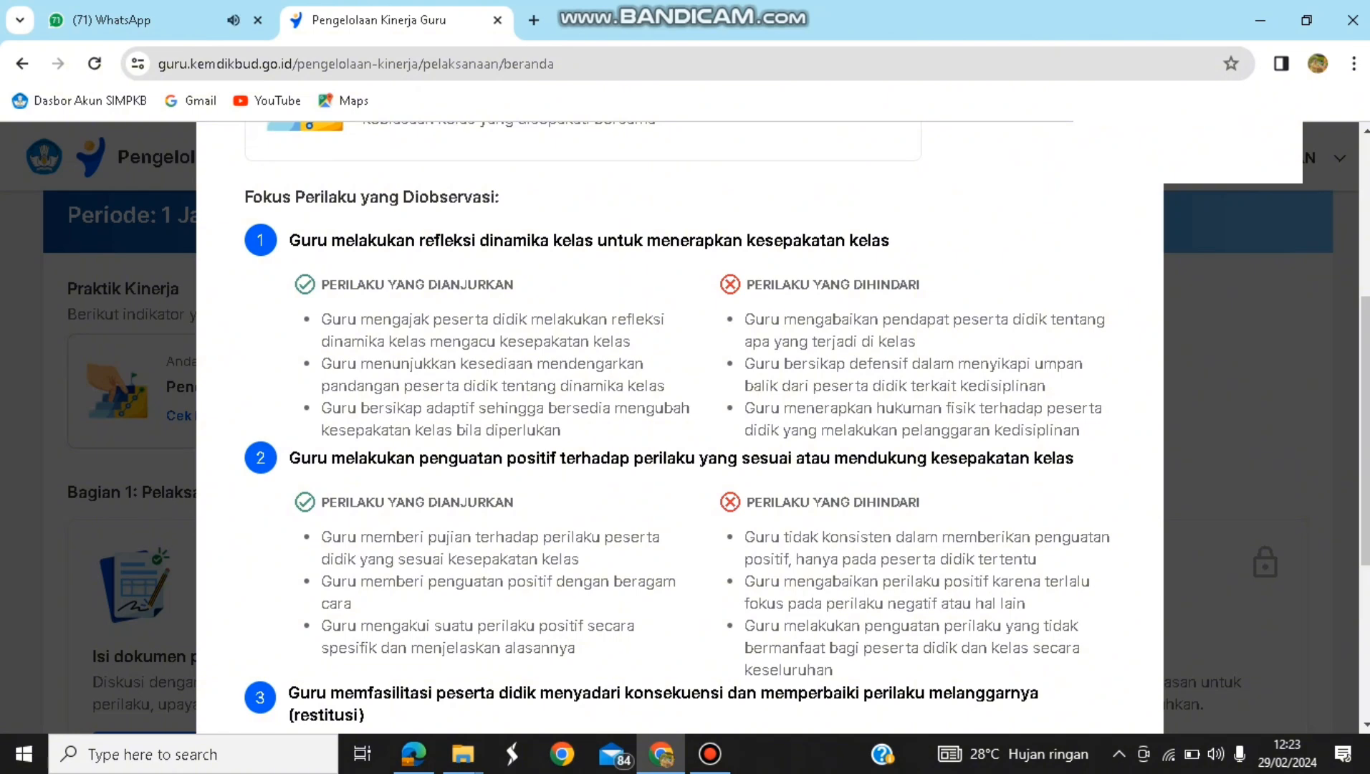
pyautogui.scroll(-1, 680, 430)
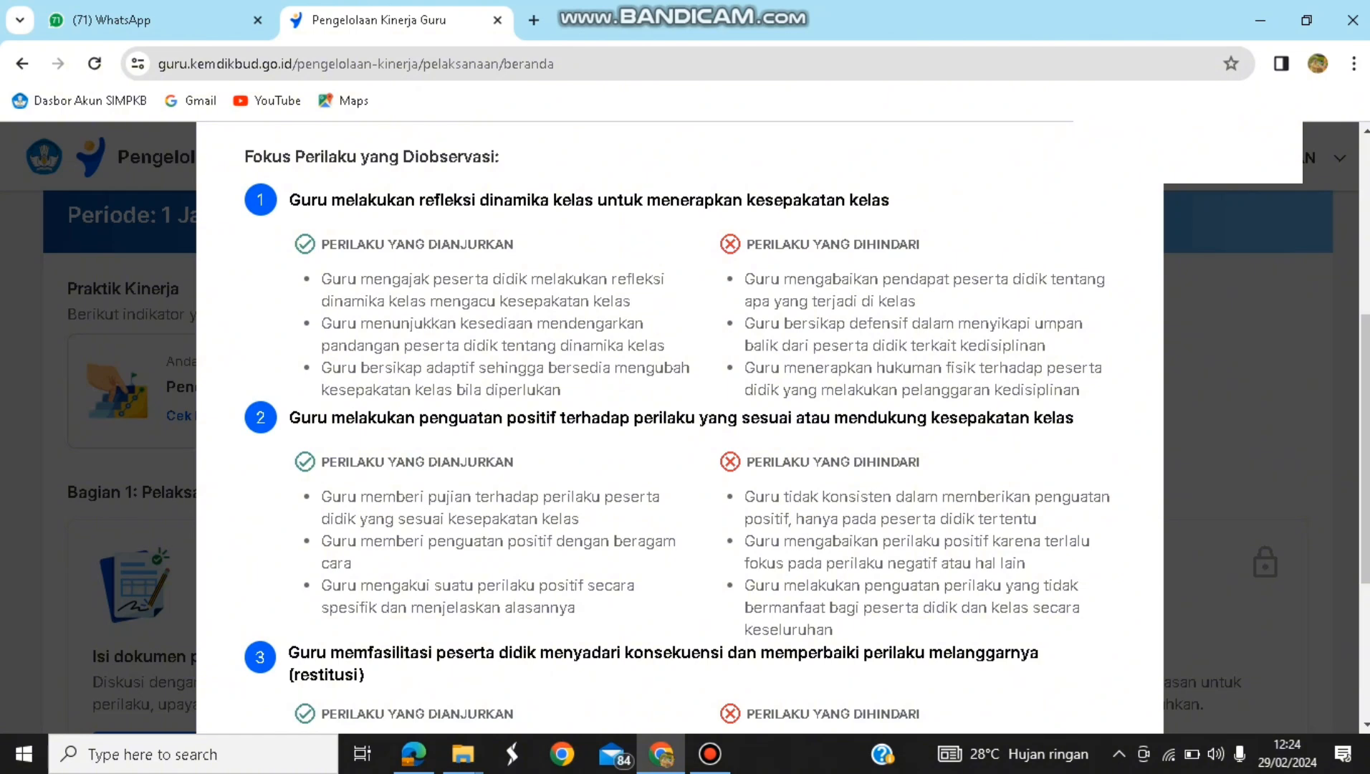
pyautogui.scroll(-2, 680, 430)
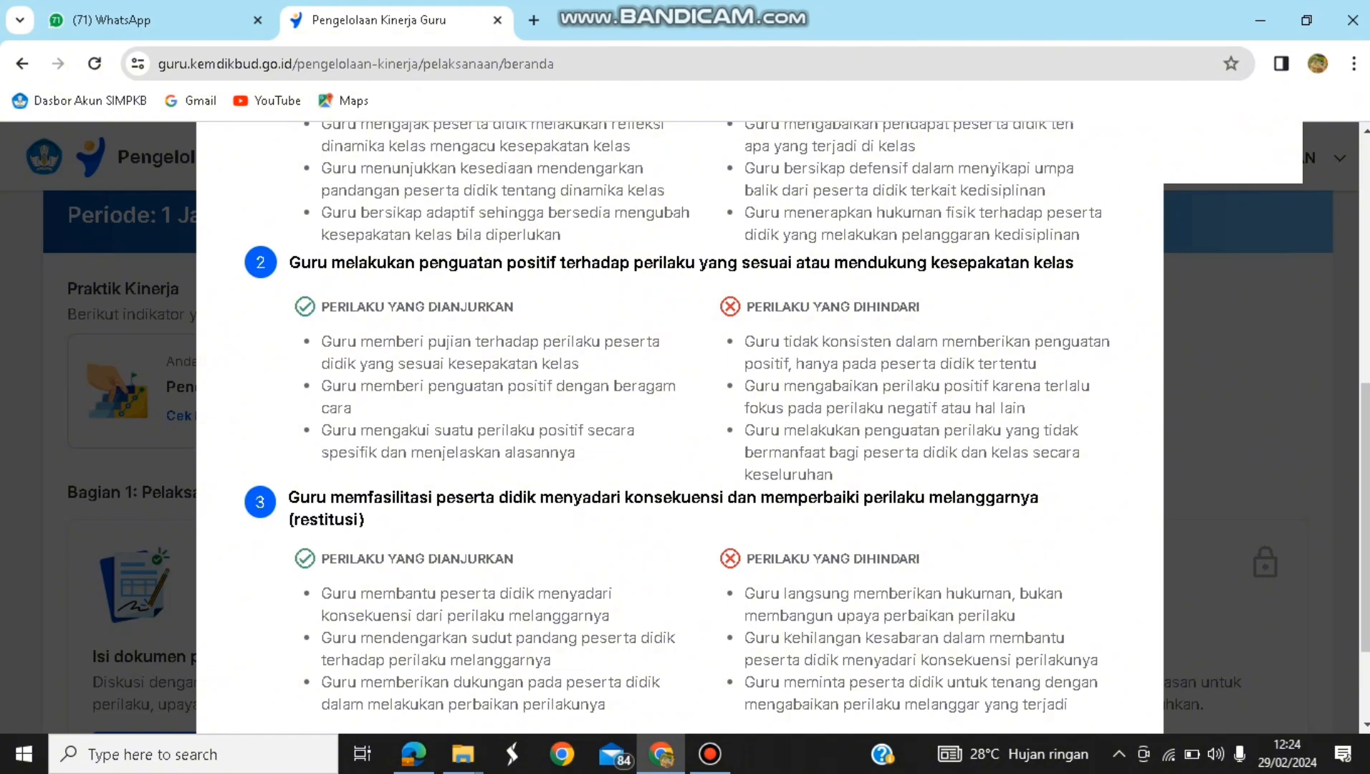
pyautogui.scroll(-2, 679, 423)
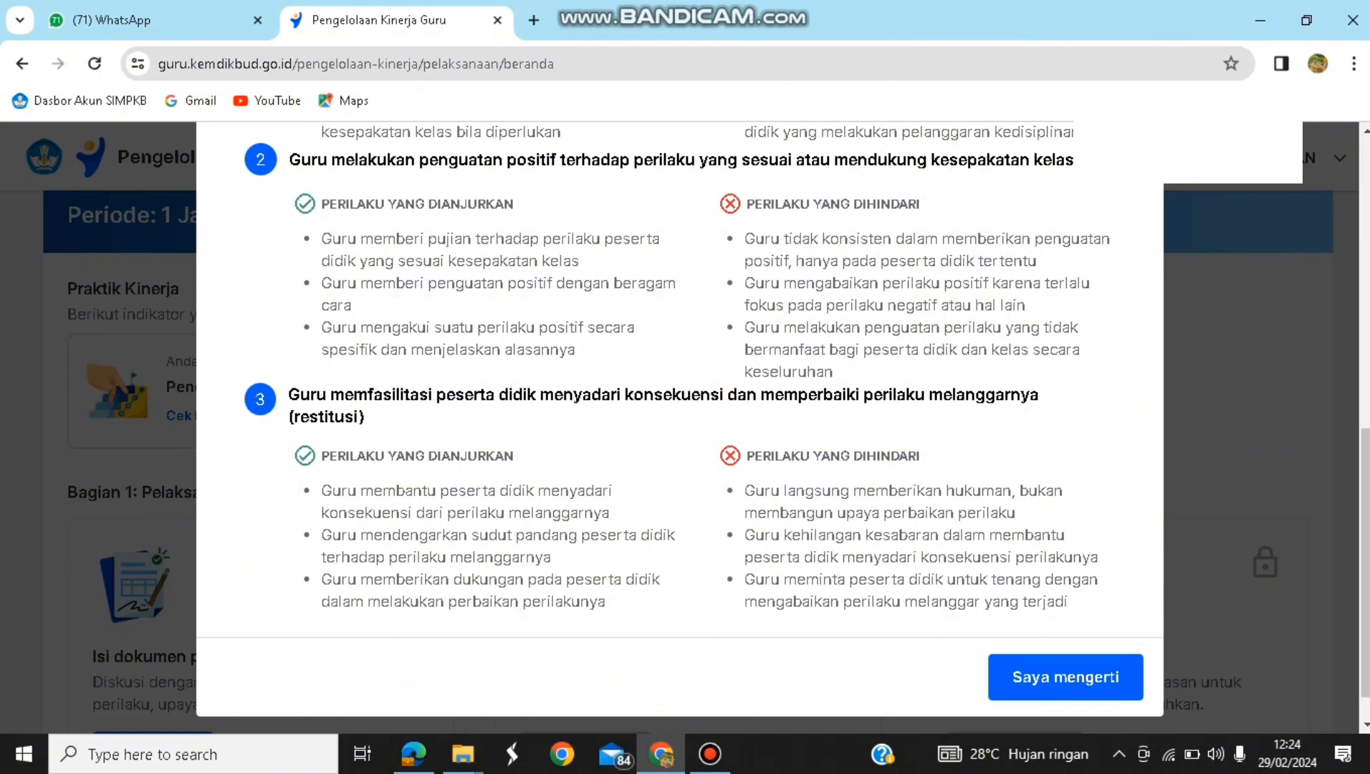
pyautogui.scroll(6, 680, 423)
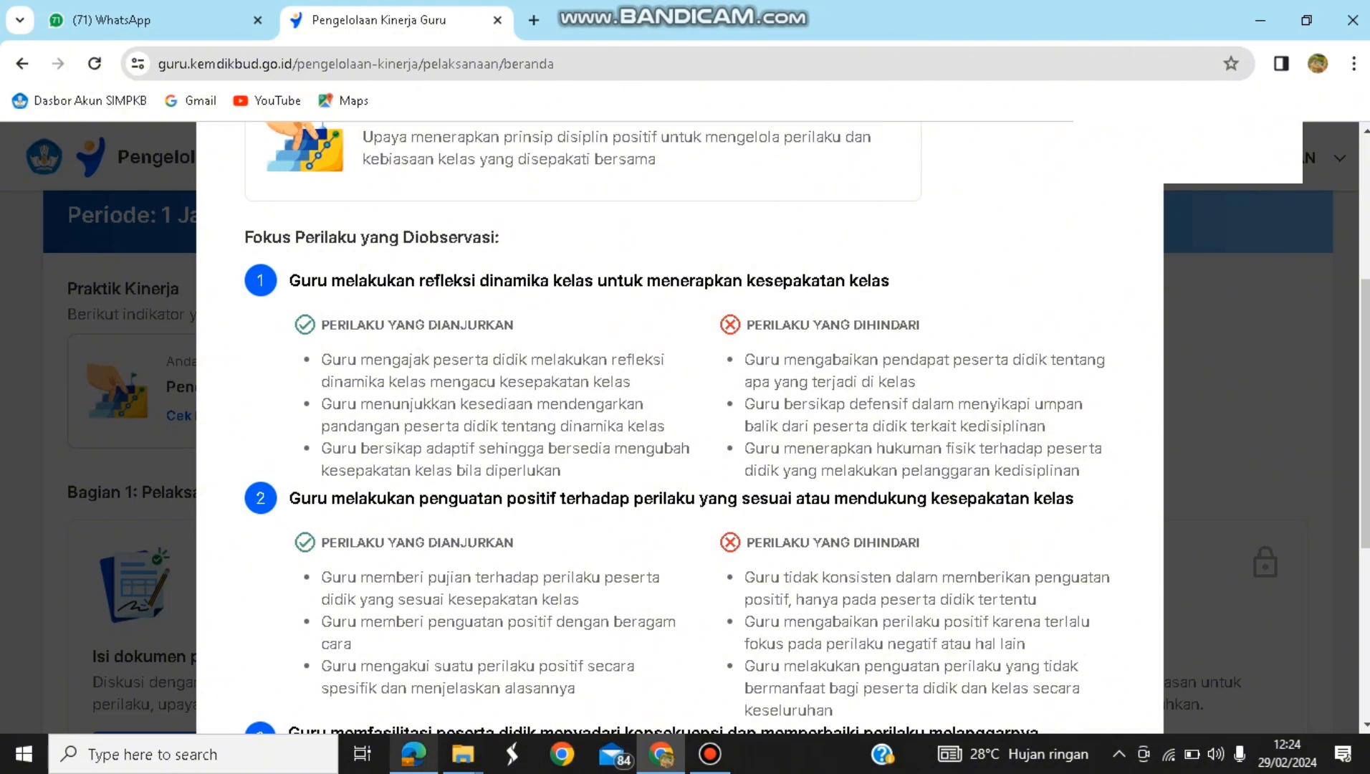
# - Compare the recount teaching module PDF in Edge, read down to its Kegiatan Pembelajaran table, with the observation rubric in Chrome
pyautogui.moveTo(413, 754)
pyautogui.click(415, 670)
pyautogui.scroll(-1, 679, 423)
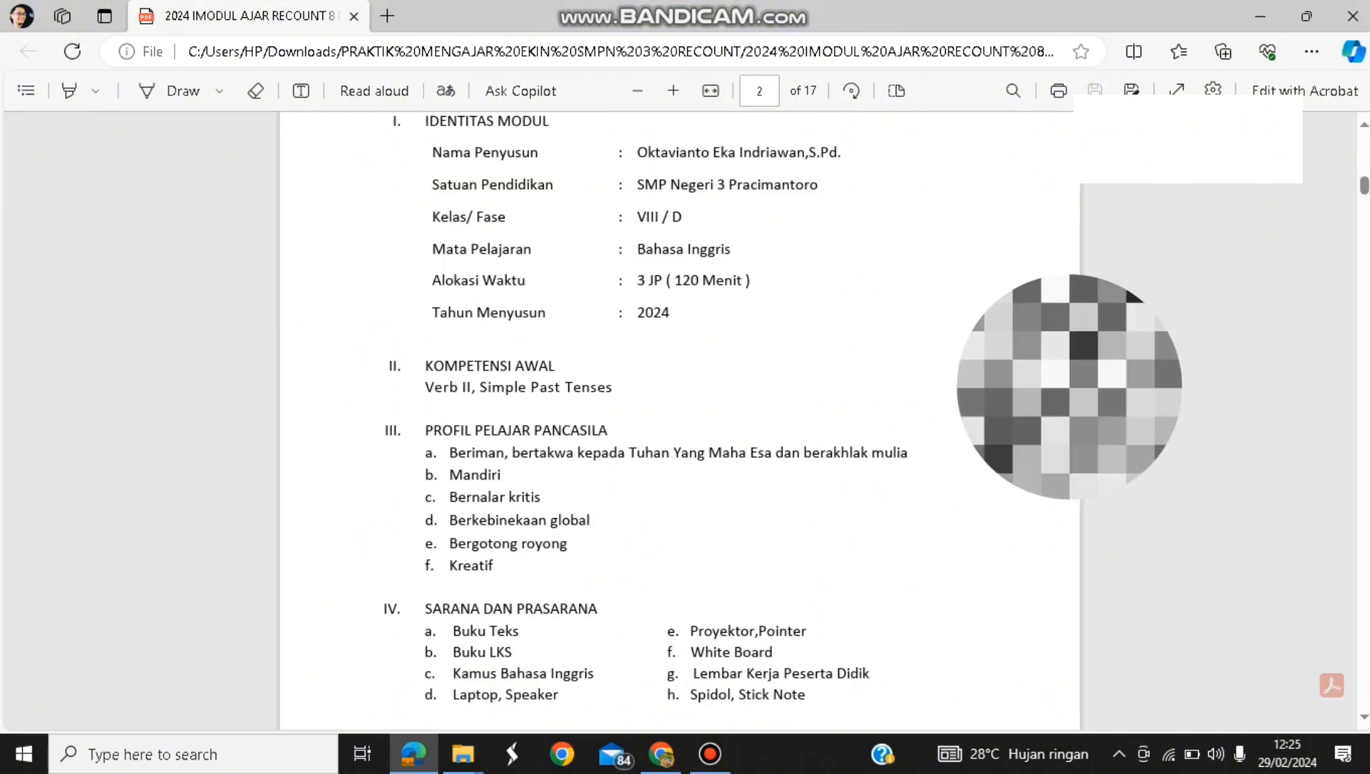
pyautogui.scroll(-5, 679, 423)
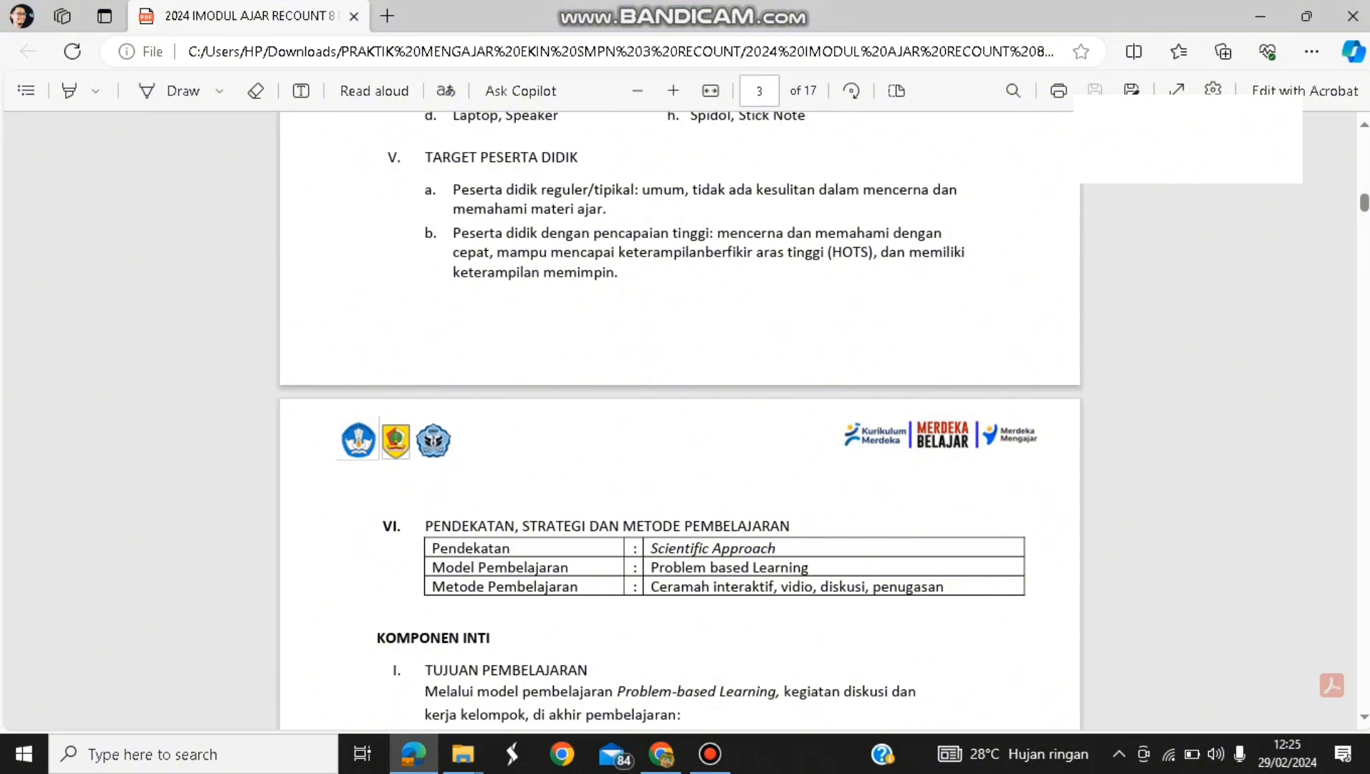
pyautogui.scroll(-3, 680, 423)
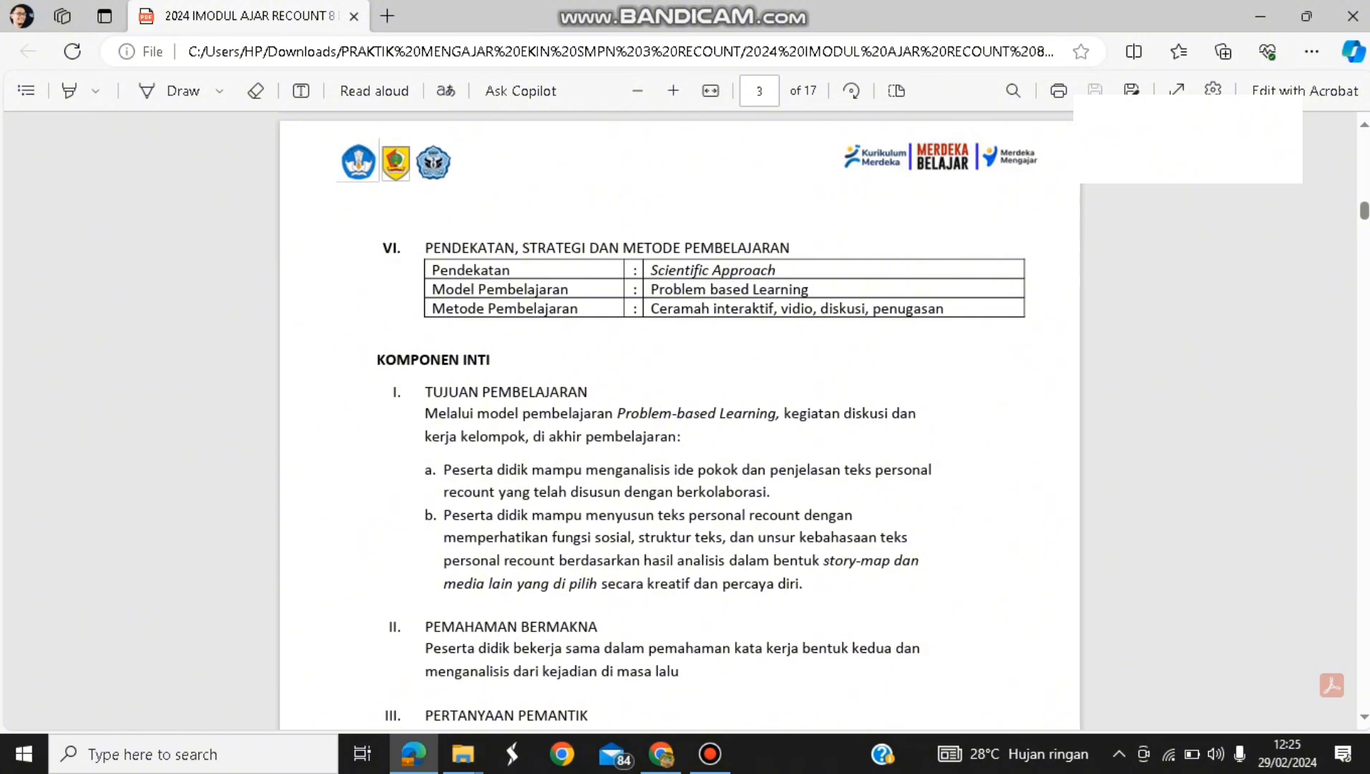
pyautogui.scroll(-2, 680, 423)
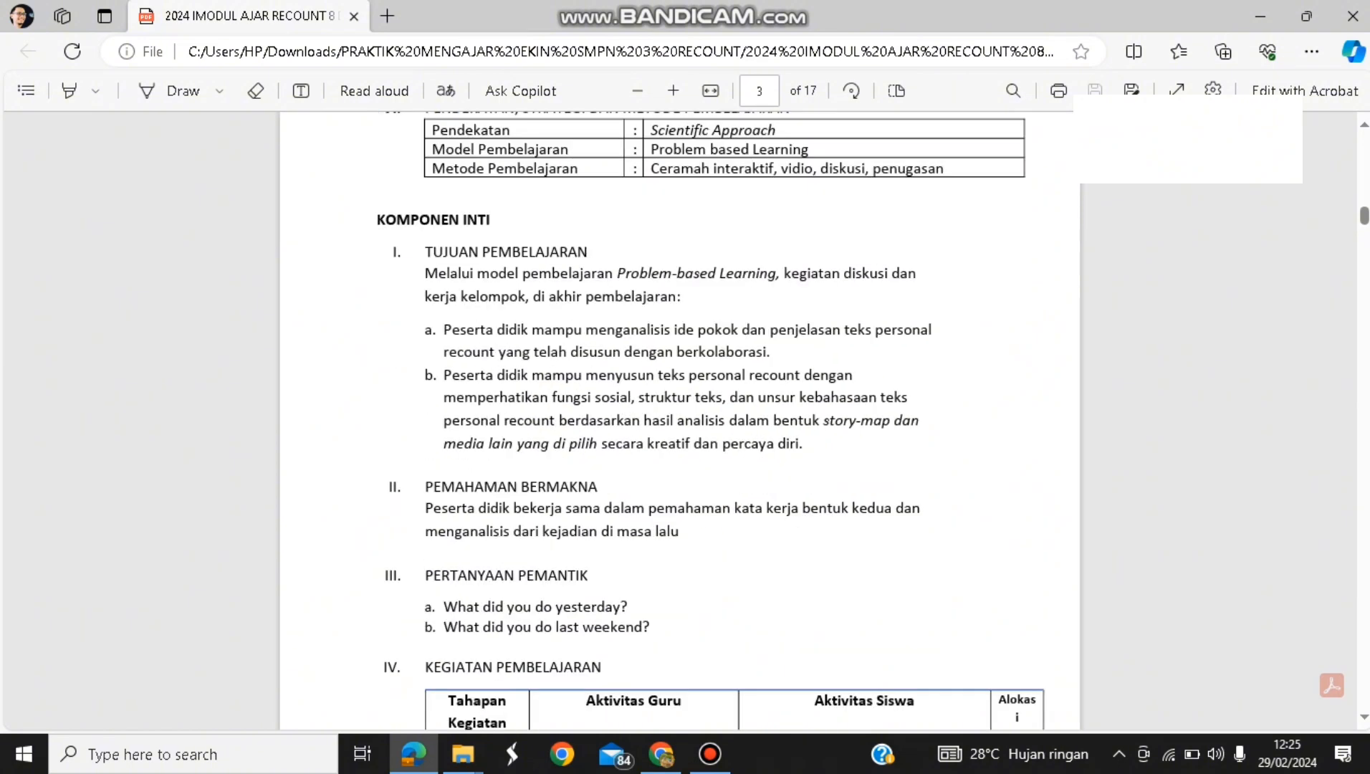
pyautogui.scroll(-2, 680, 423)
pyautogui.scroll(-3, 679, 422)
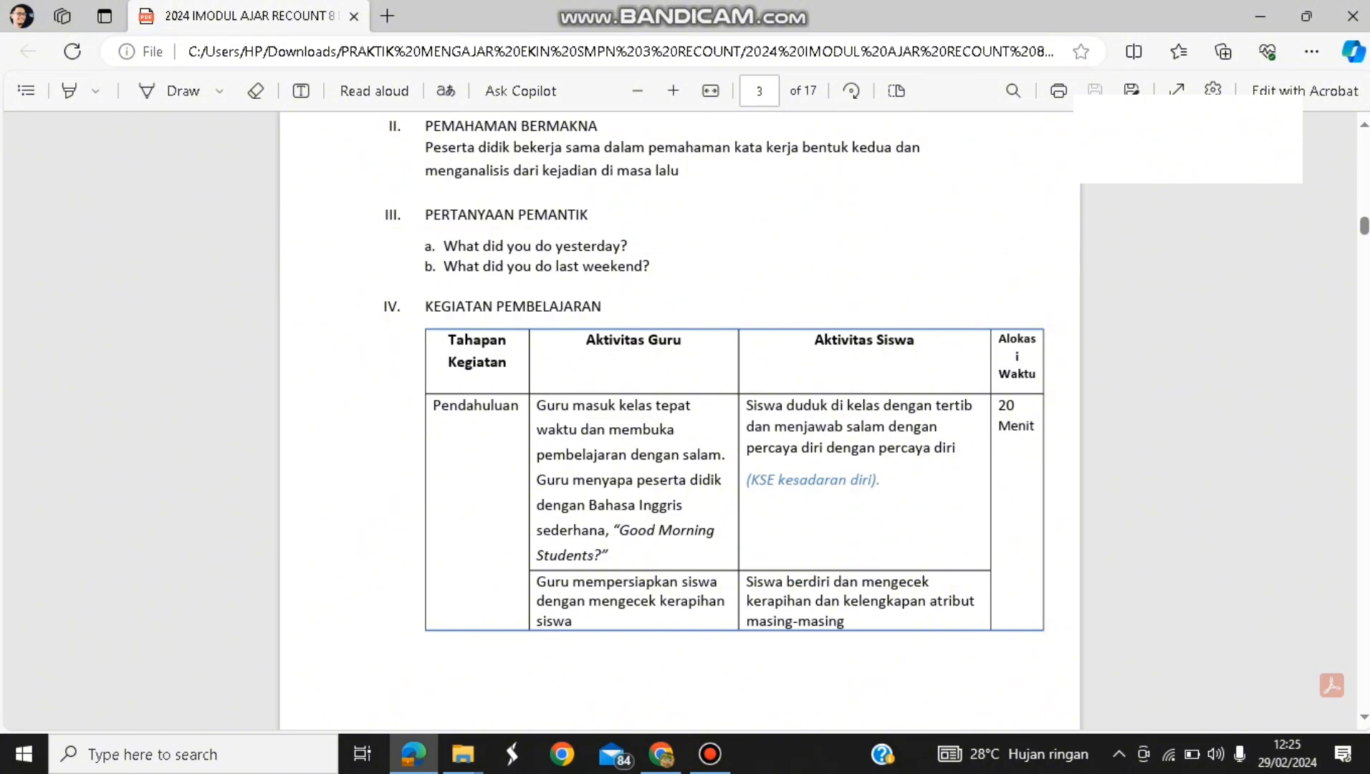
pyautogui.scroll(-1, 680, 423)
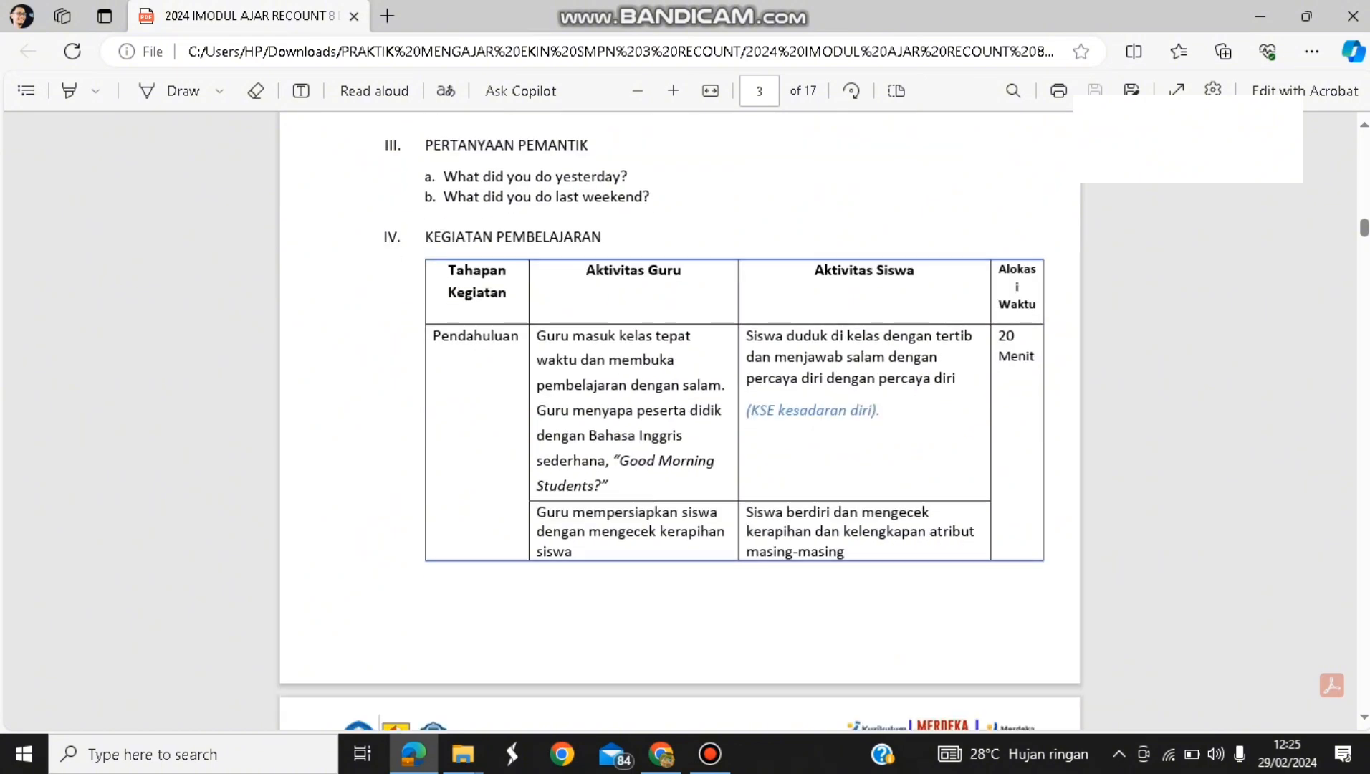
pyautogui.scroll(-2, 680, 423)
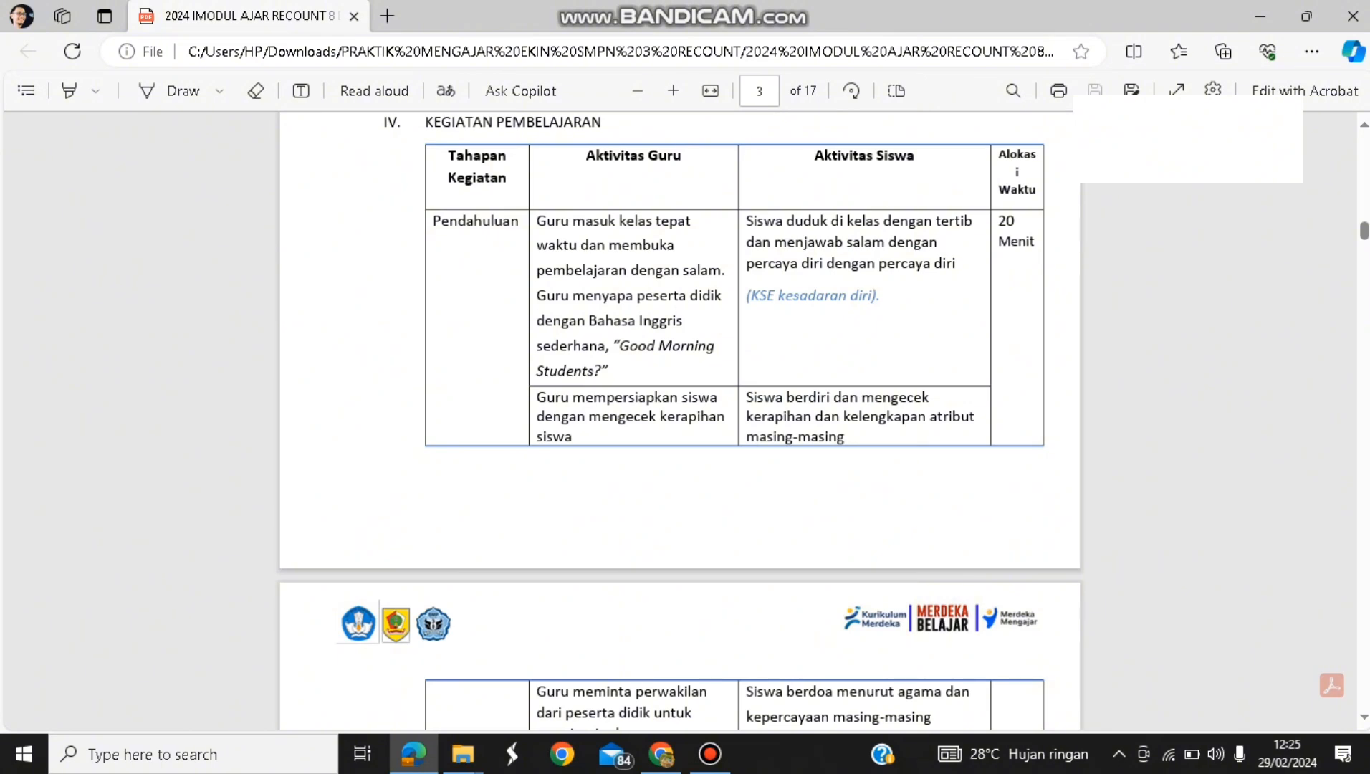
pyautogui.click(661, 754)
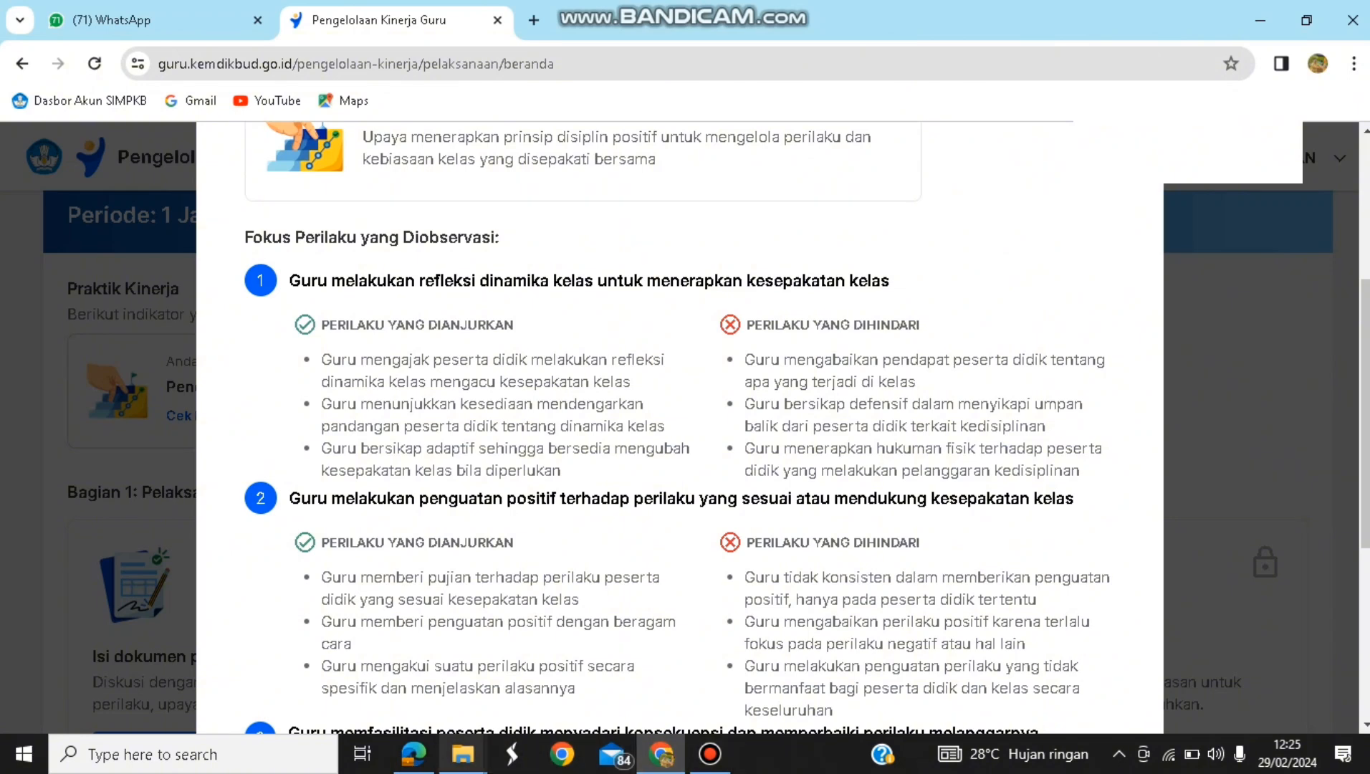
pyautogui.click(414, 754)
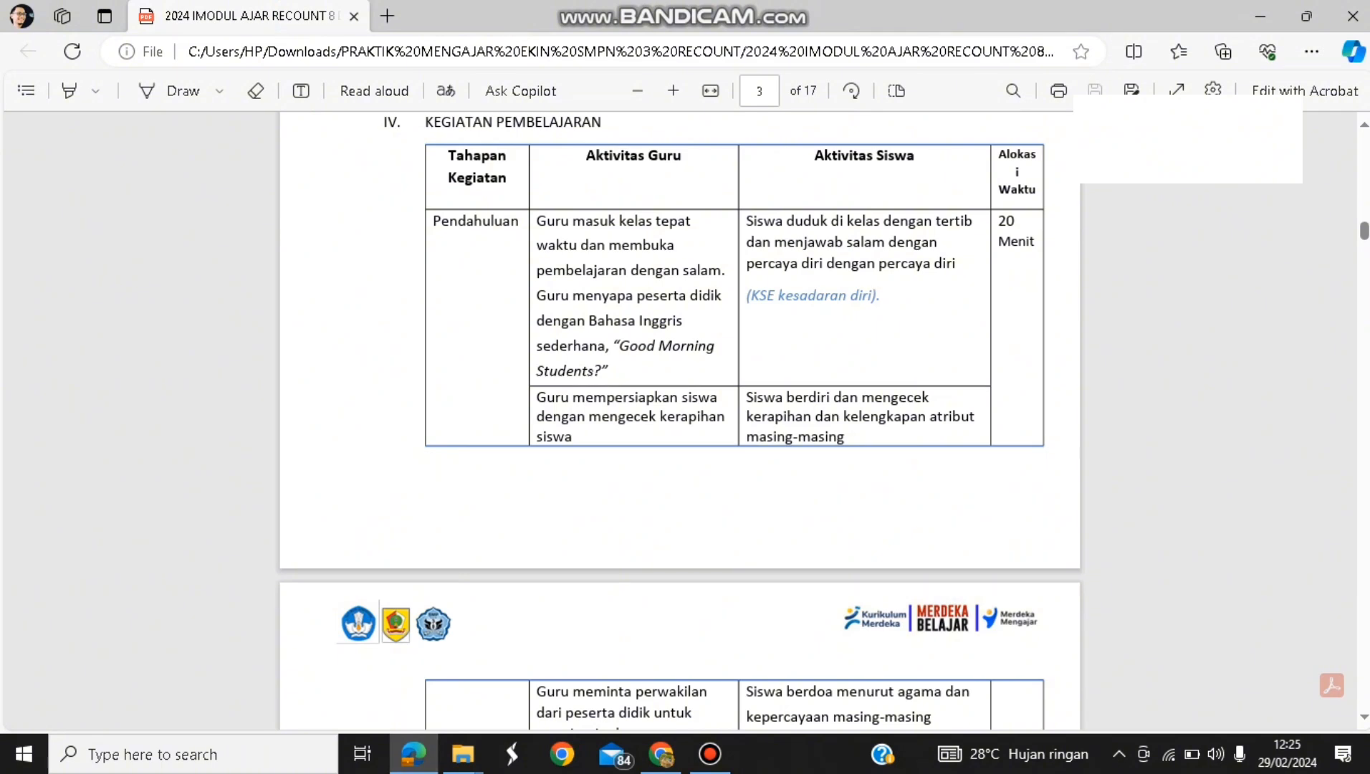
# - Read the teaching module's Kegiatan Pembelajaran table from the Pendahuluan activities through the STOP mindfulness steps and the trigger questions
pyautogui.scroll(-2, 680, 423)
pyautogui.scroll(-2, 679, 422)
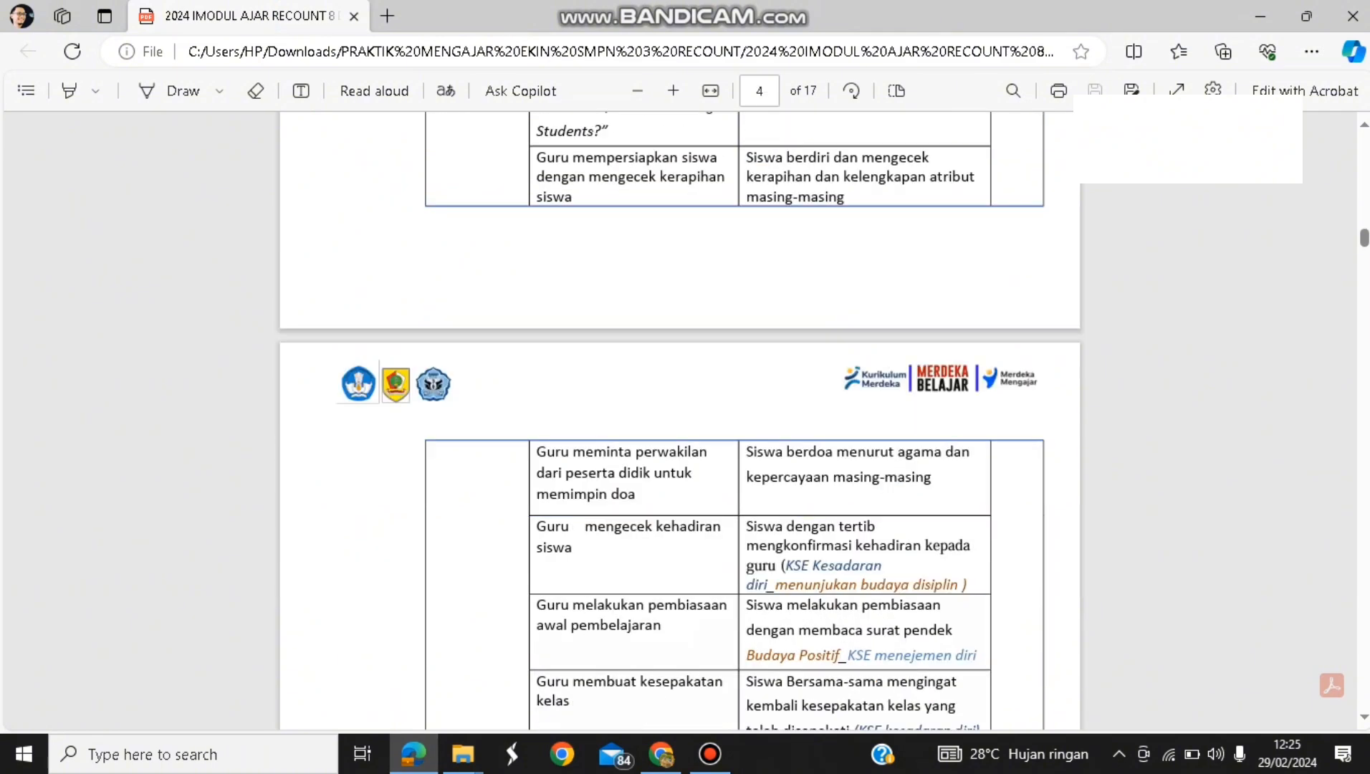
pyautogui.scroll(-2, 680, 423)
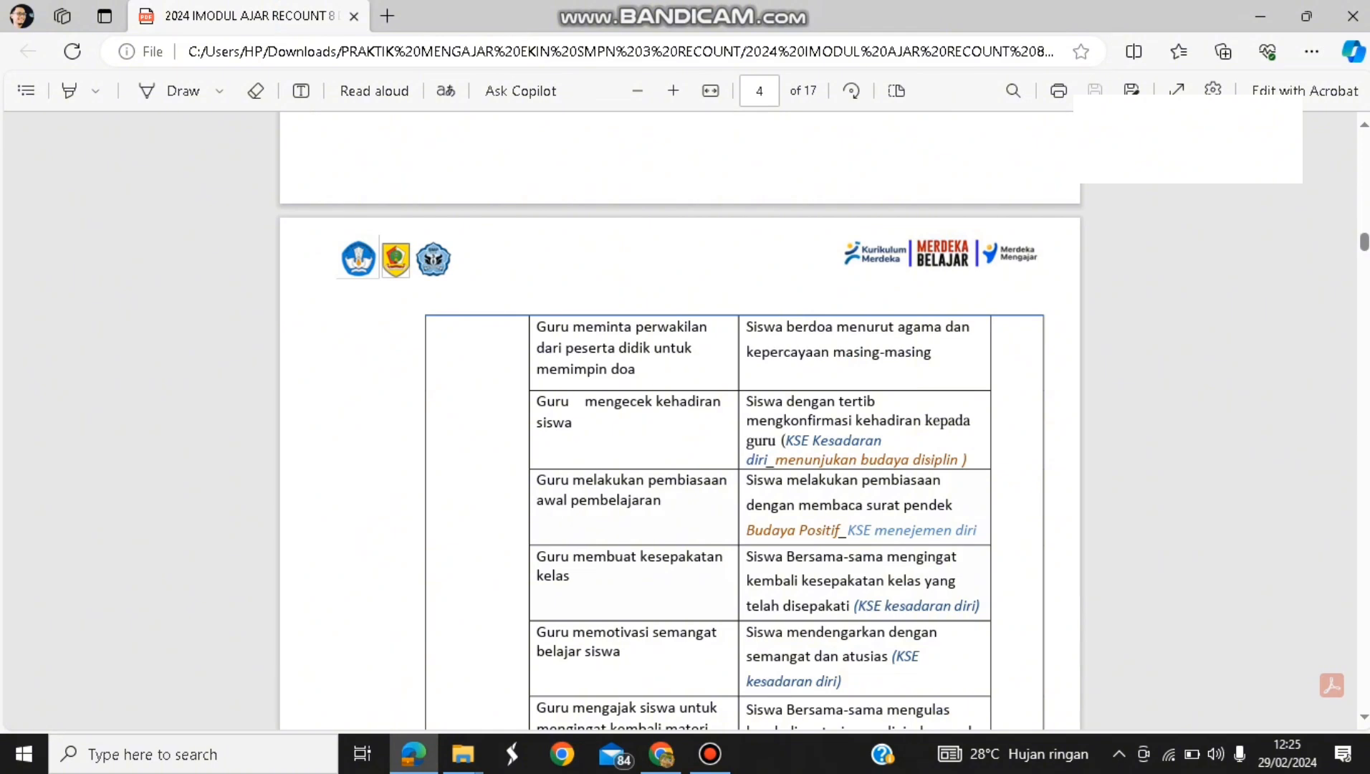
pyautogui.scroll(-2, 679, 423)
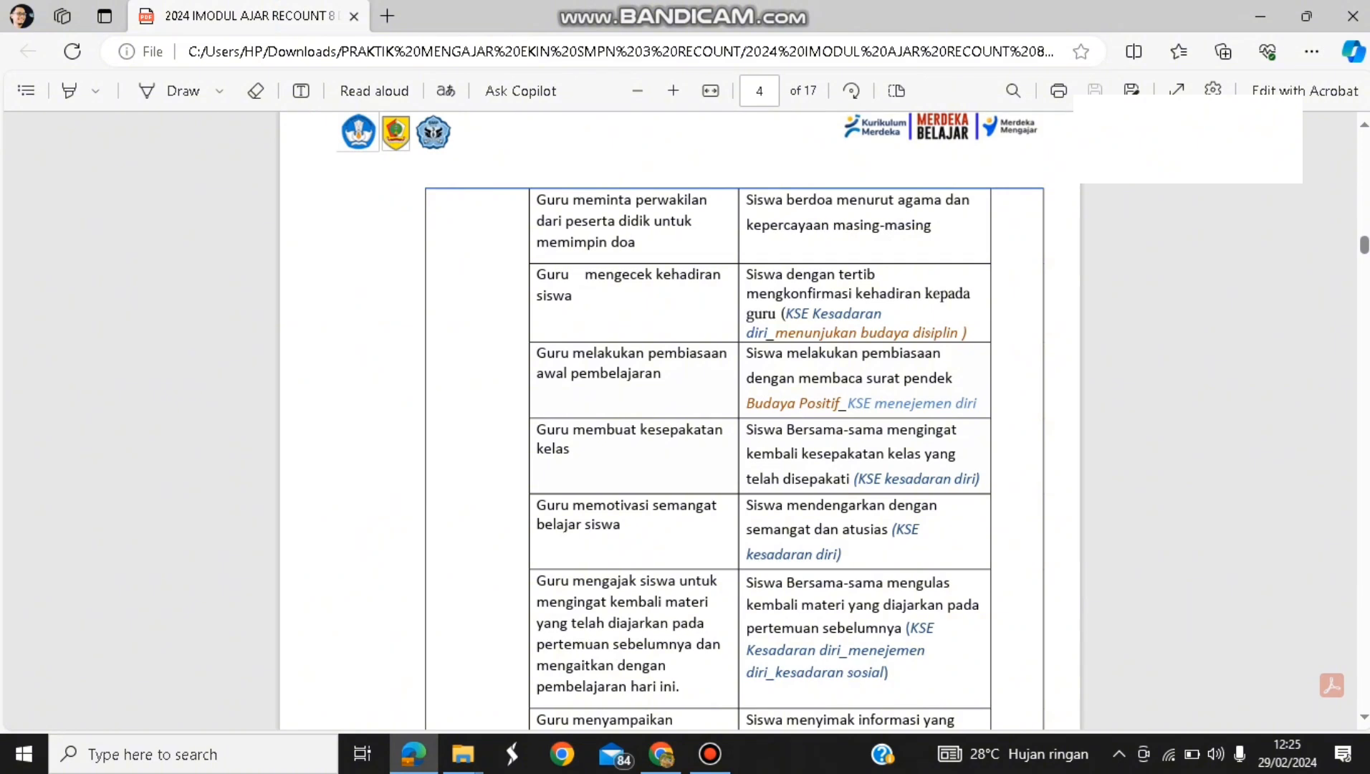
pyautogui.scroll(-9, 679, 422)
pyautogui.scroll(-4, 679, 422)
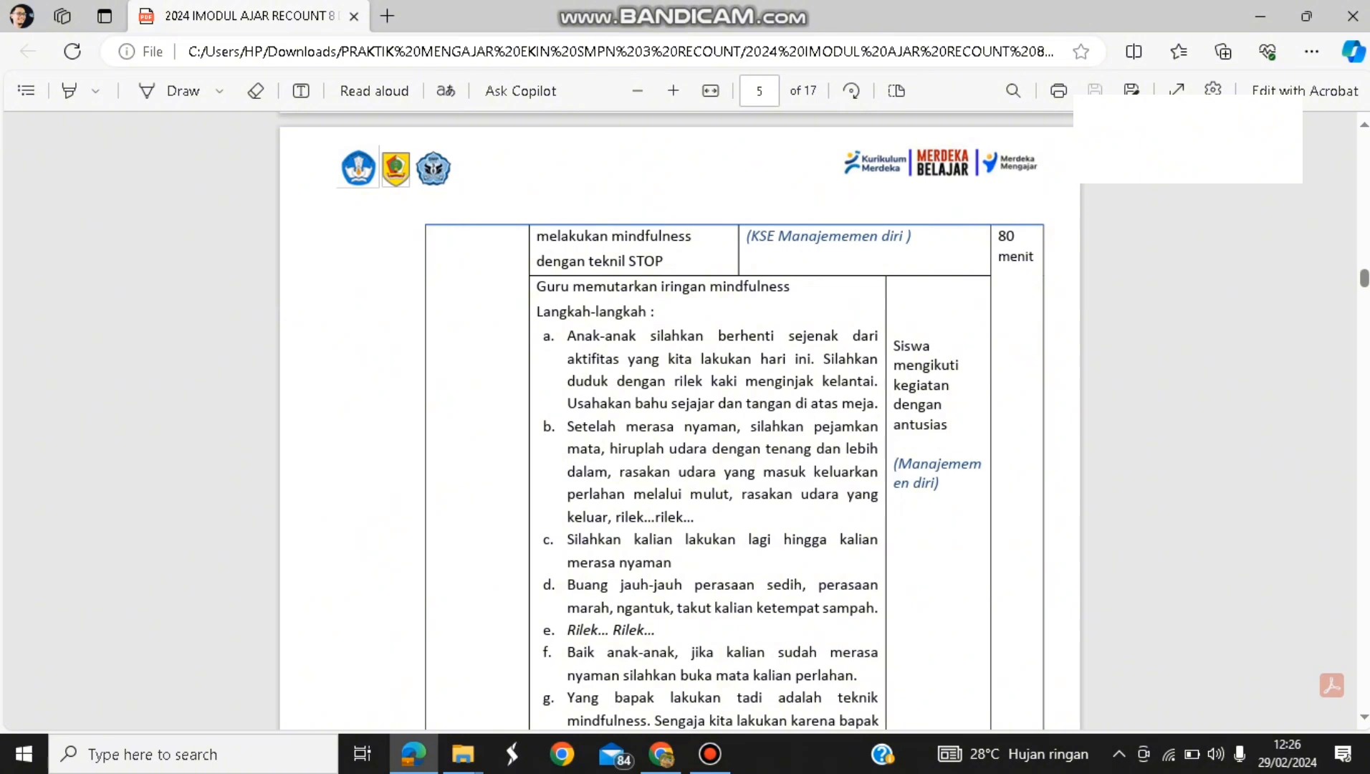
pyautogui.scroll(-2, 680, 422)
pyautogui.scroll(-2, 680, 423)
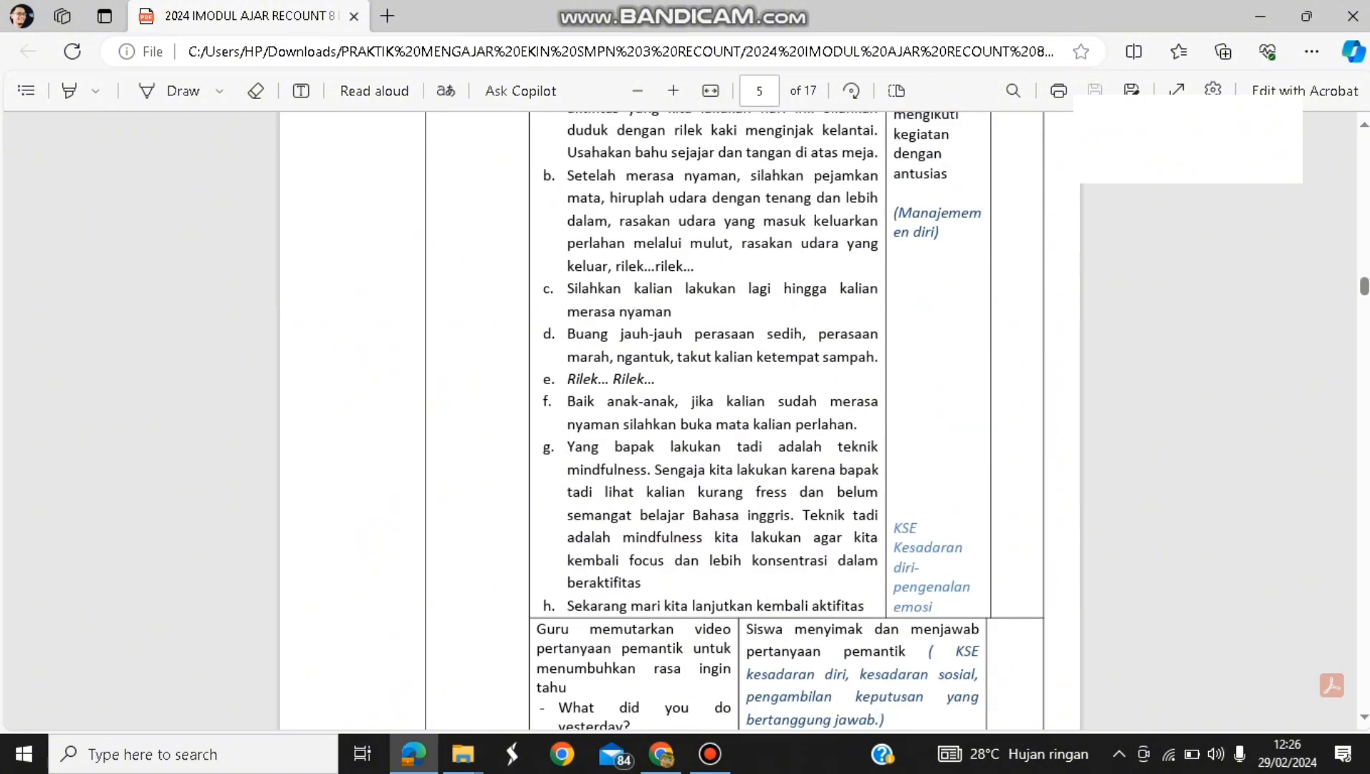
pyautogui.scroll(-10, 679, 423)
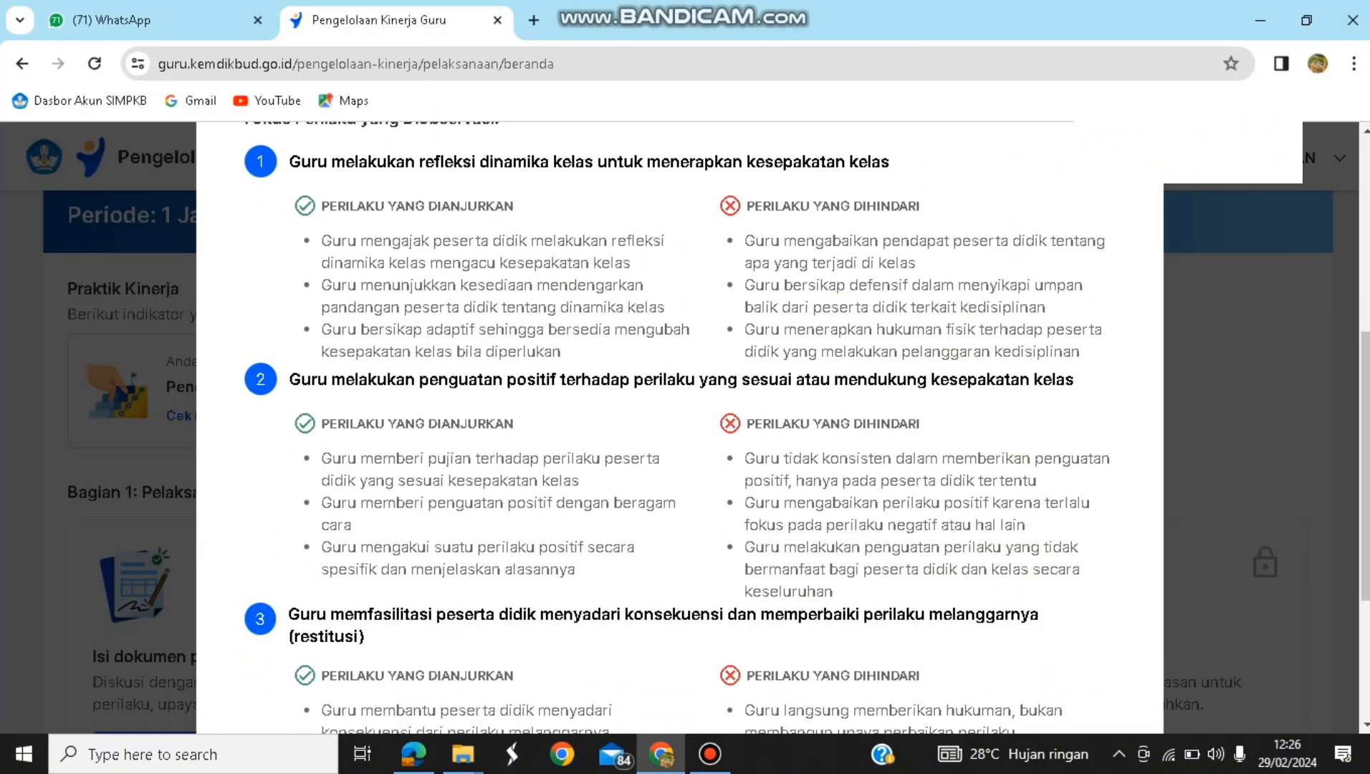
# - Return to Chrome, finish reading and close the observation rubric, and look over the Bagian 1 and Bagian 2 observation stages
pyautogui.scroll(-4, 679, 394)
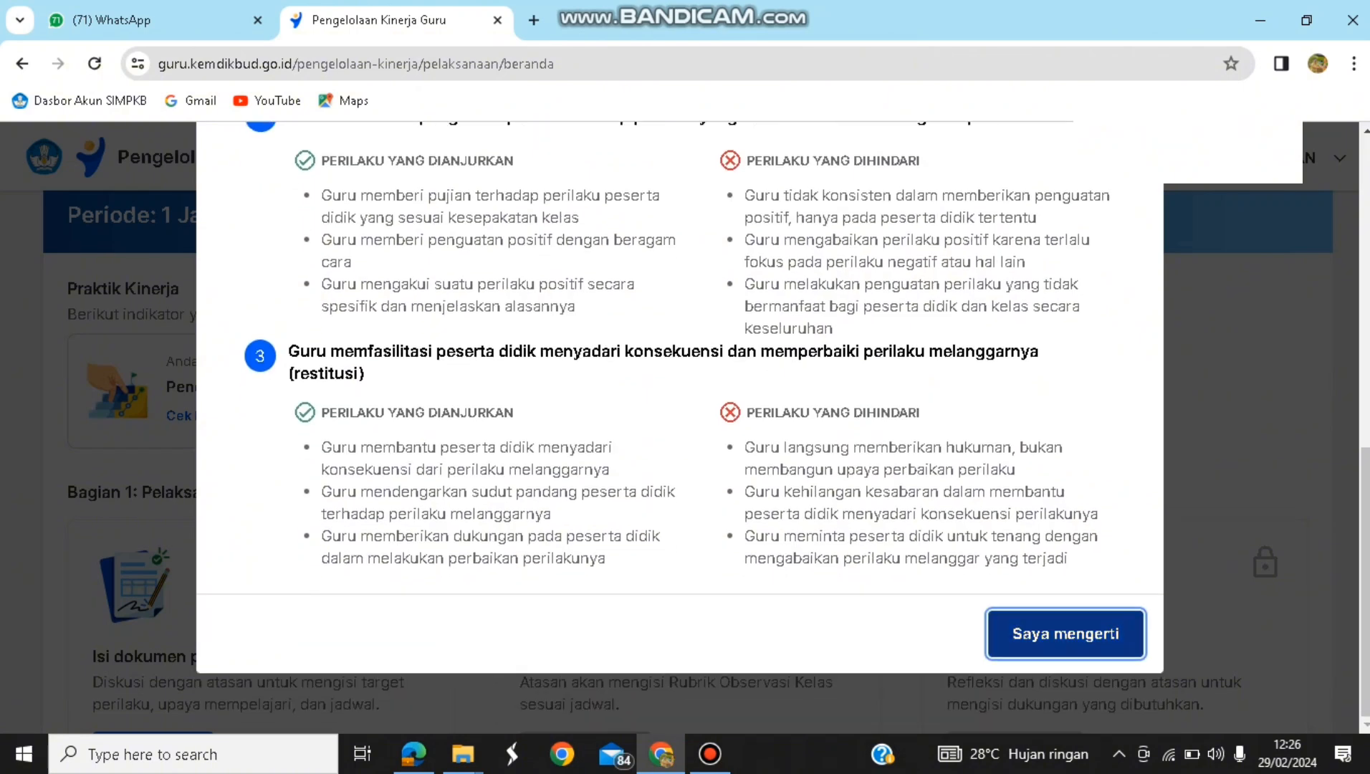
pyautogui.click(1065, 633)
pyautogui.scroll(-2, 685, 444)
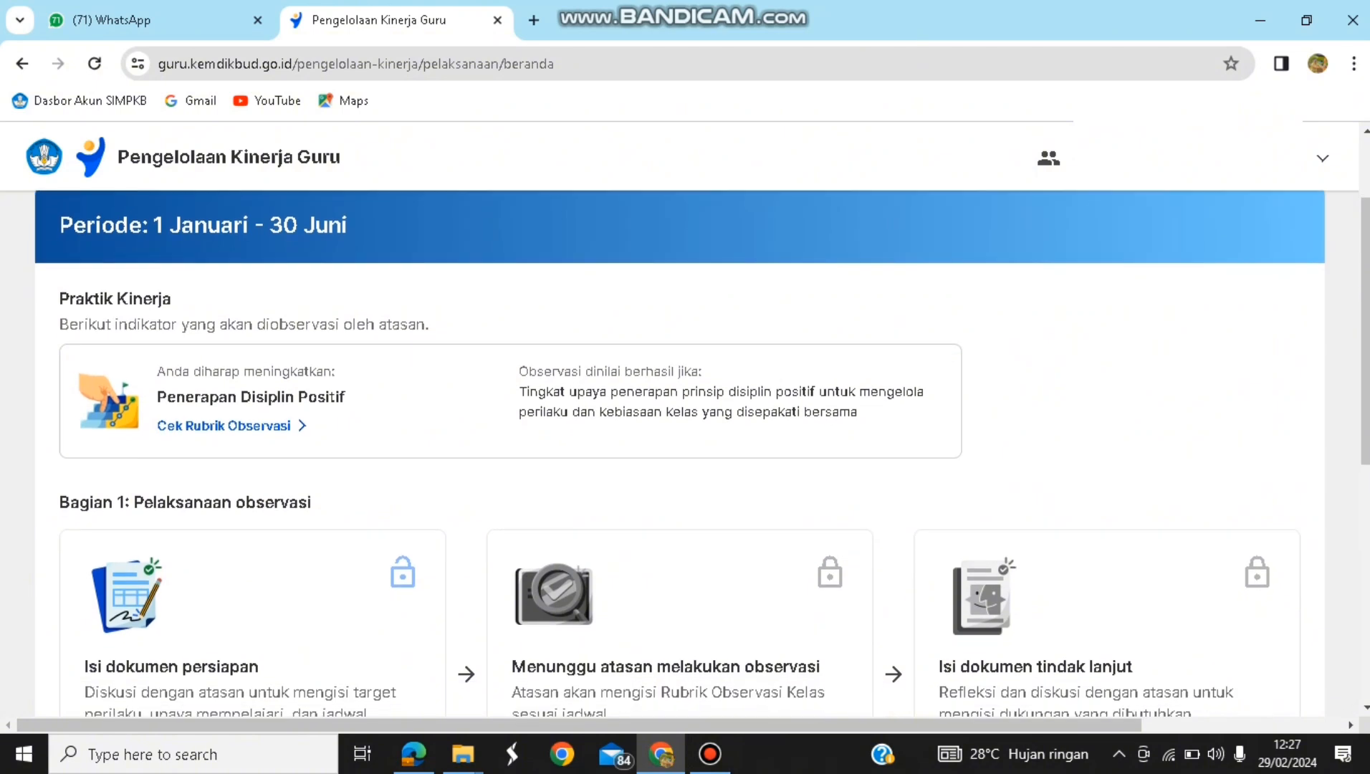
pyautogui.scroll(-2, 685, 445)
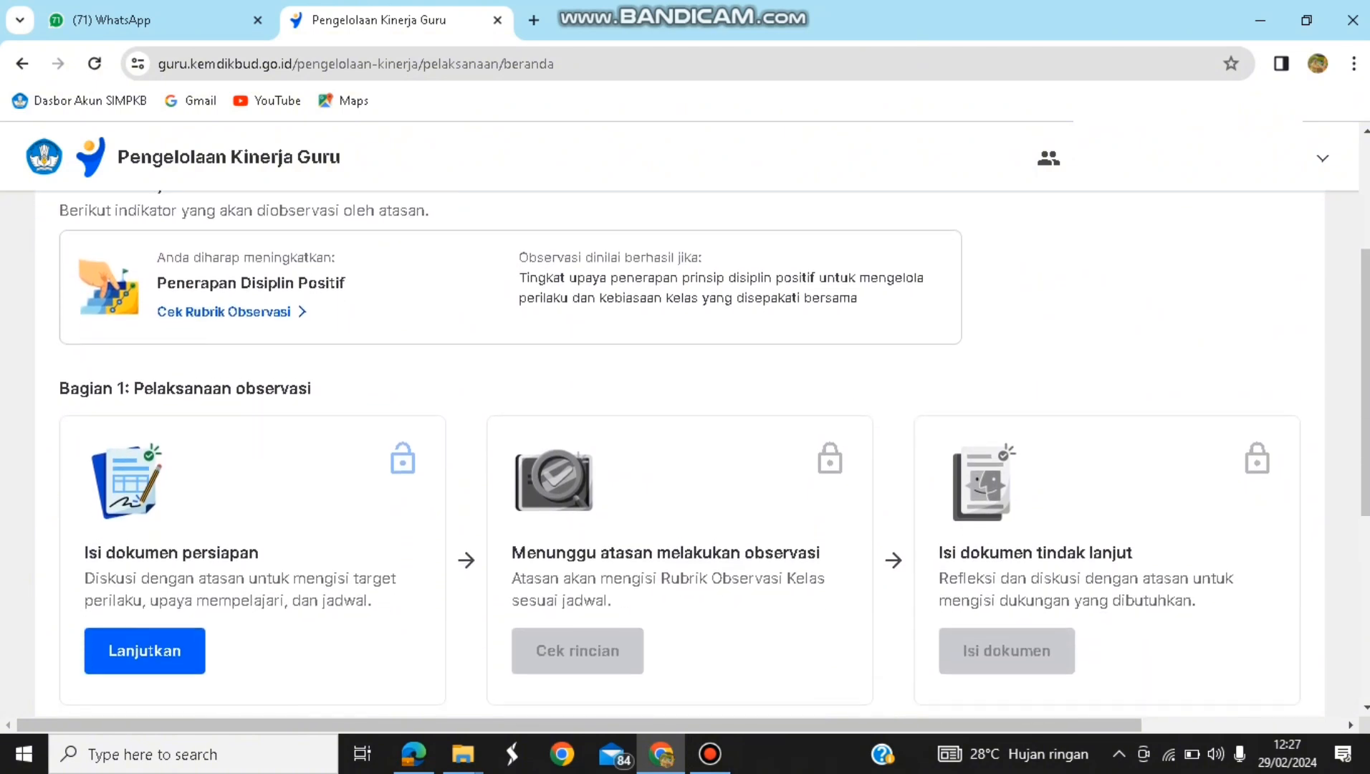
pyautogui.scroll(-1, 685, 444)
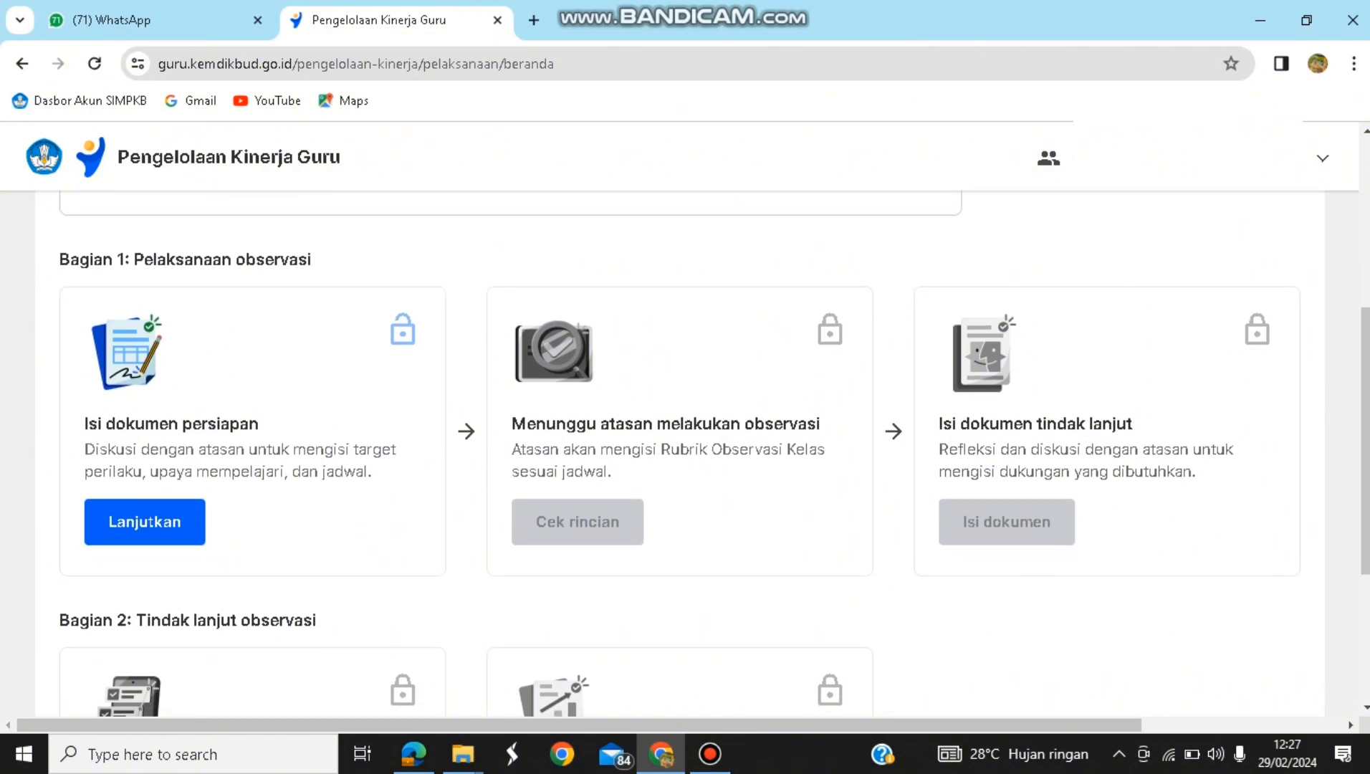
pyautogui.scroll(-2, 685, 444)
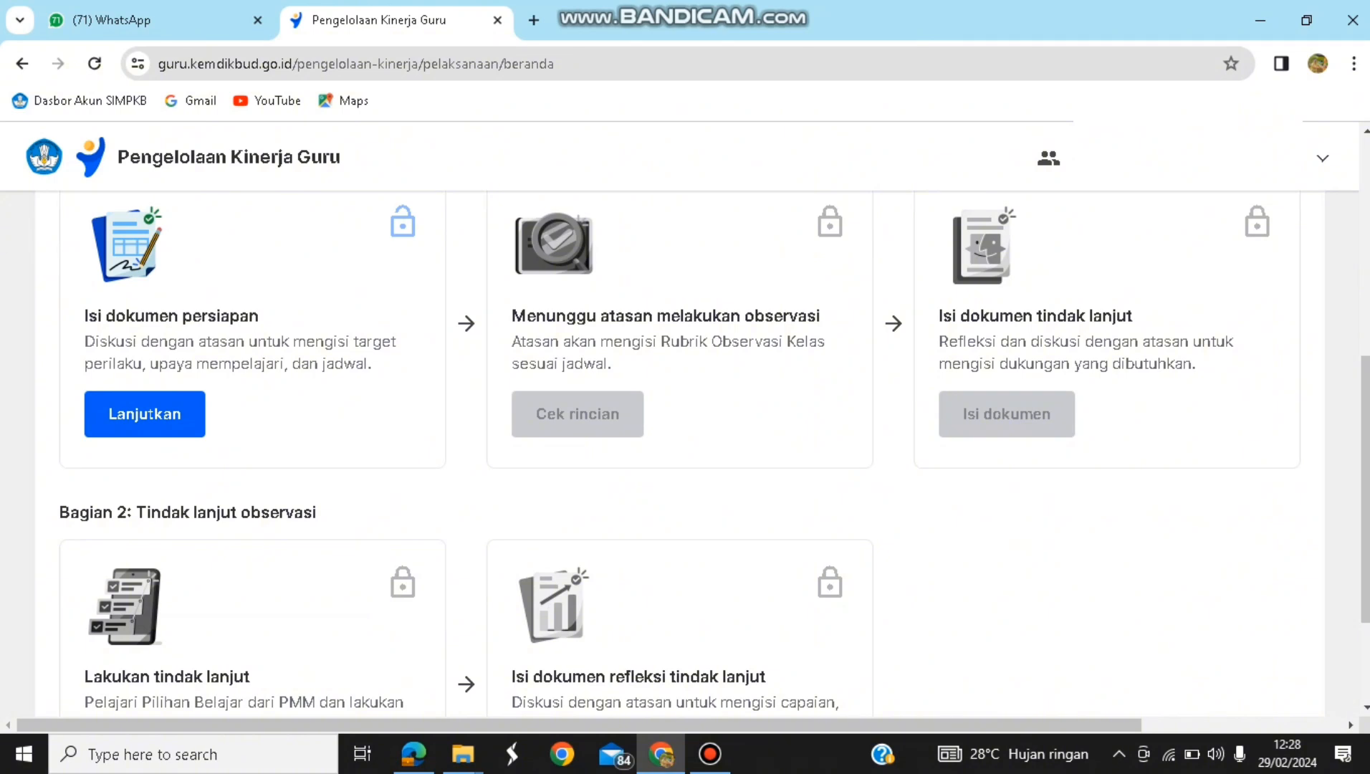
pyautogui.scroll(-1, 685, 452)
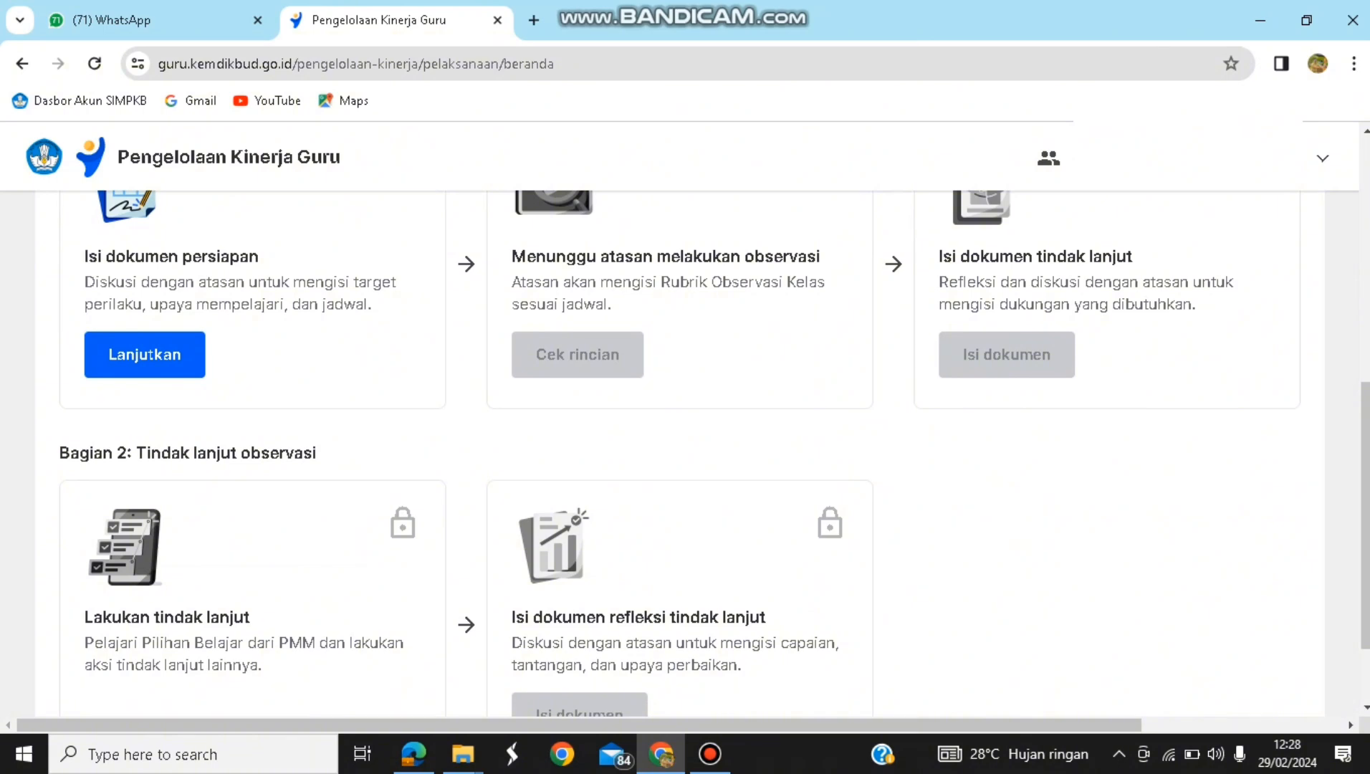
pyautogui.scroll(2, 684, 452)
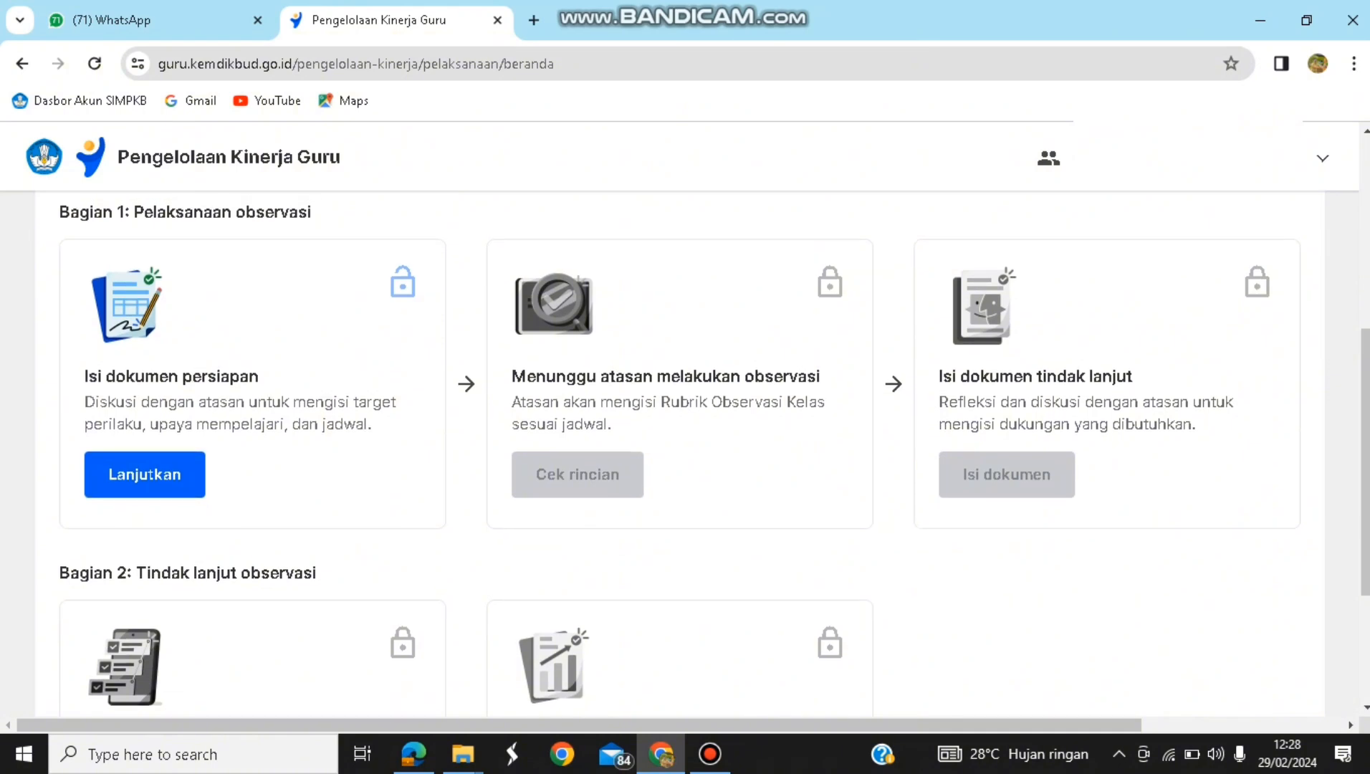
pyautogui.scroll(-4, 685, 452)
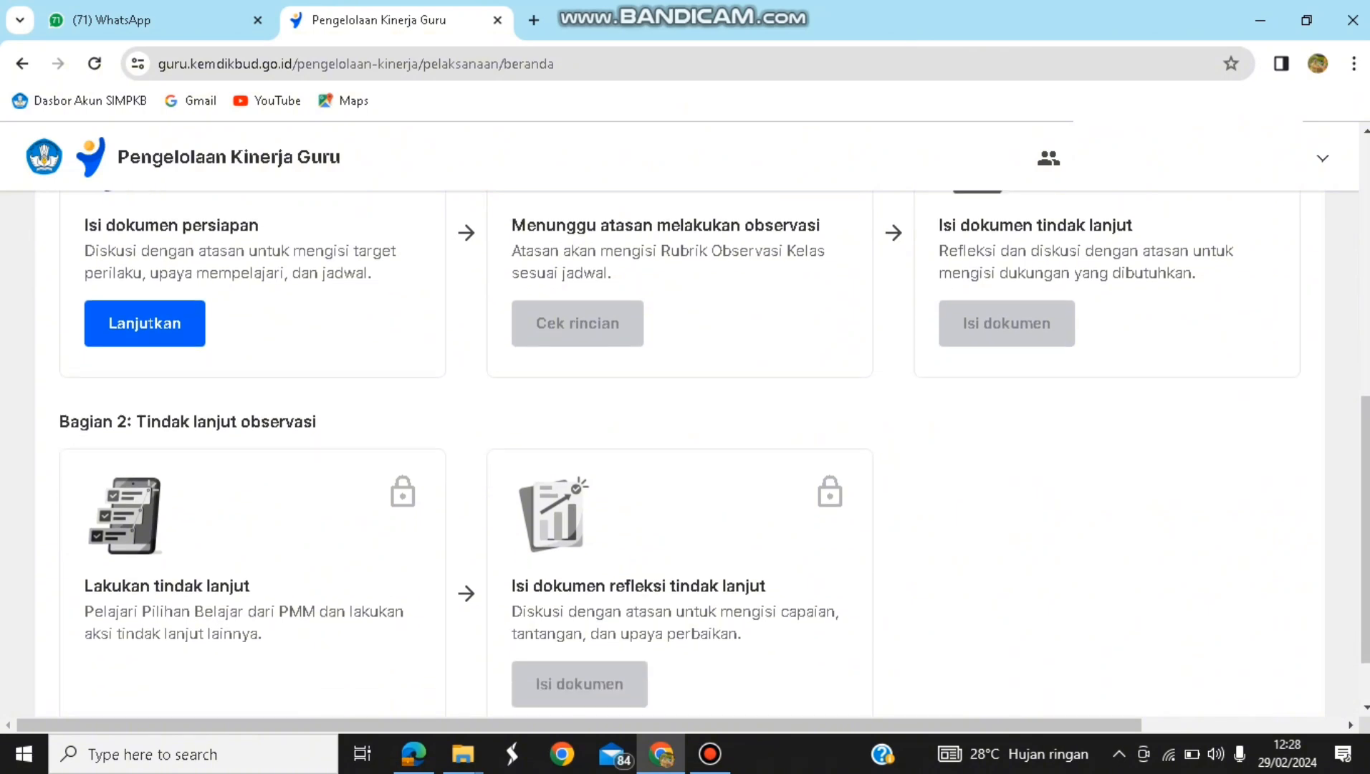
# - Continue to Isi dokumen persiapan and go to the Target Perilaku question in the Formulir Diskusi Persiapan
pyautogui.click(145, 245)
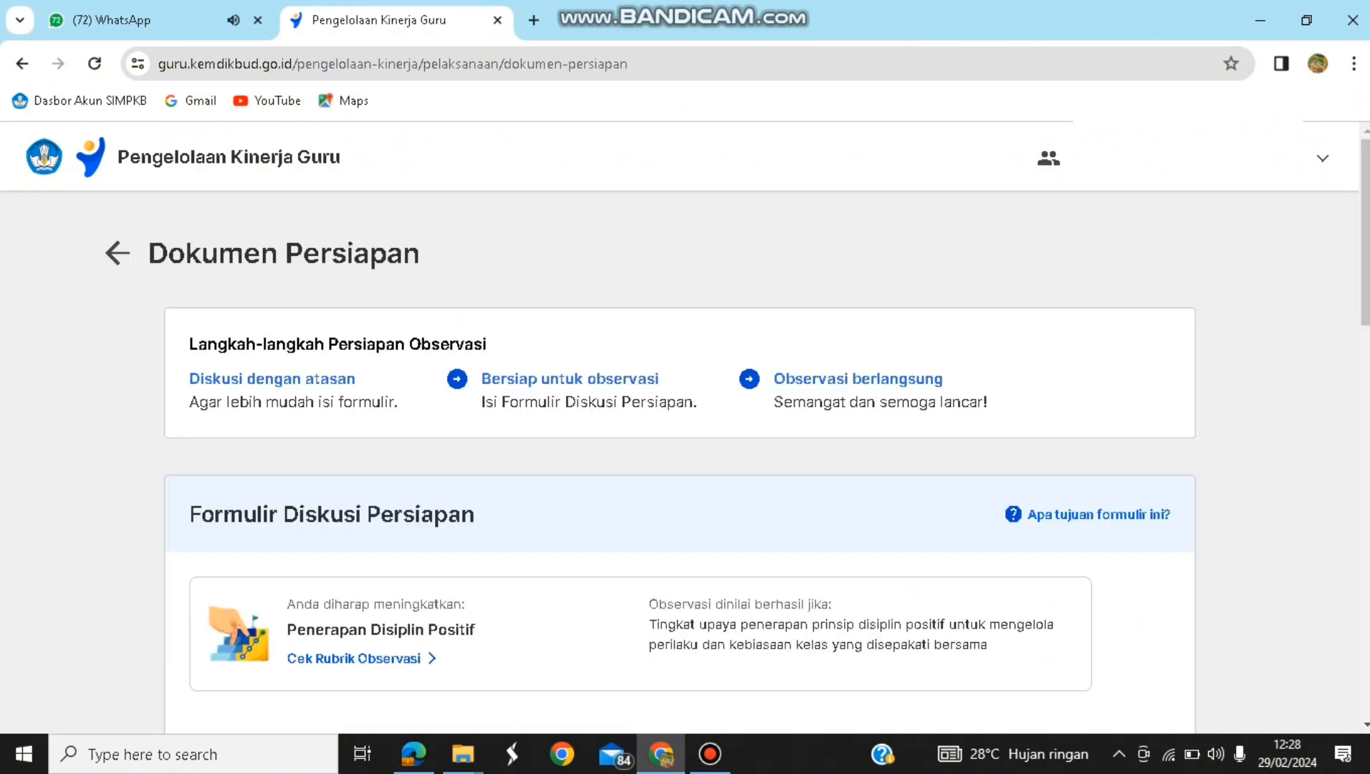
pyautogui.scroll(-2, 684, 458)
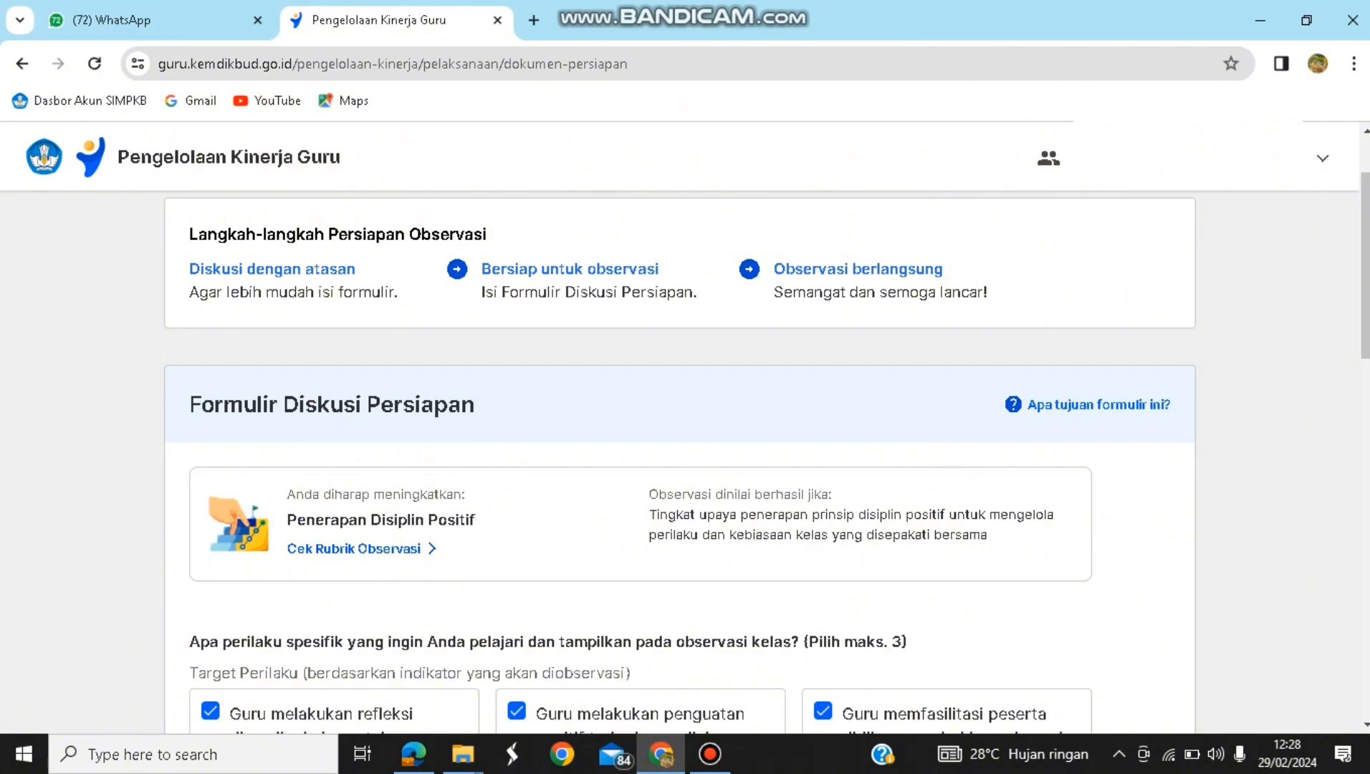
pyautogui.scroll(-3, 685, 458)
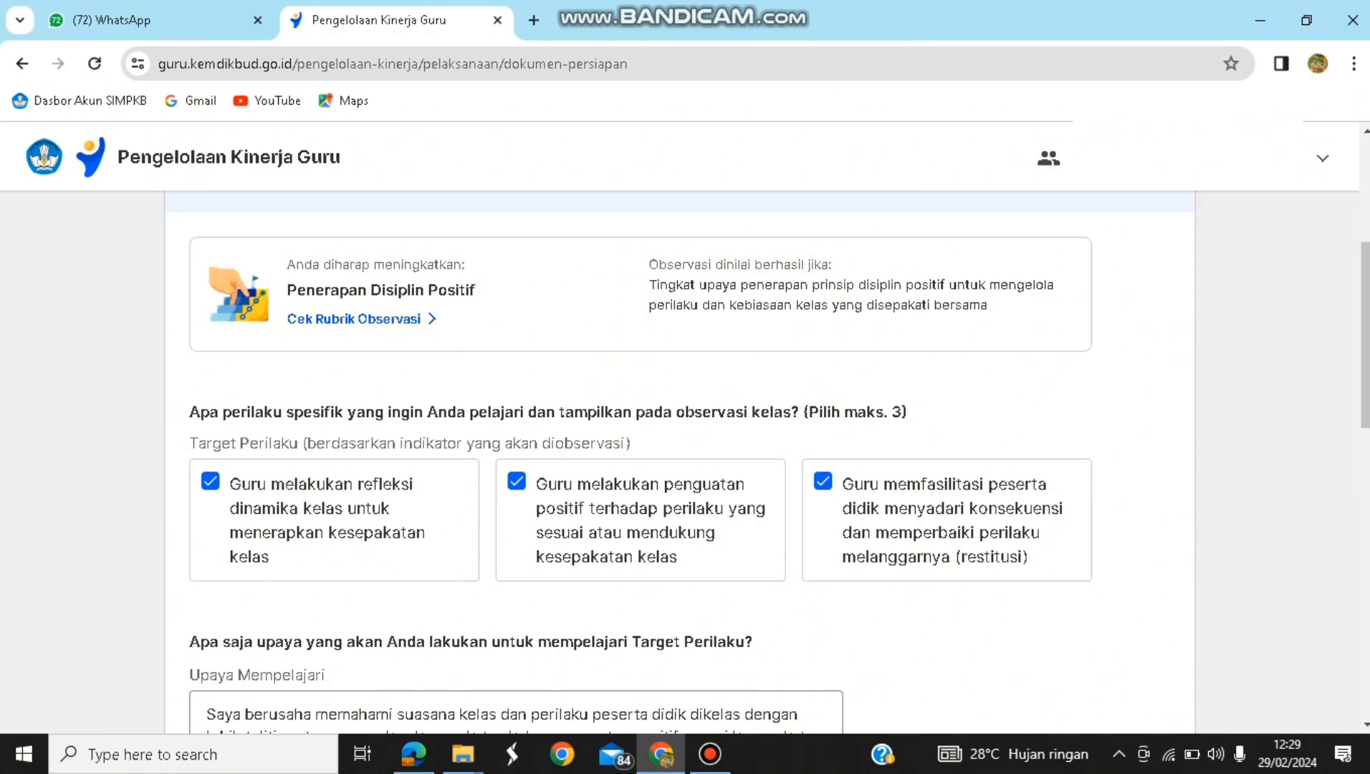
# - Open the observation rubric from the preparation form, reread the three observed behaviour focuses, and close it
pyautogui.click(361, 319)
pyautogui.scroll(-5, 680, 430)
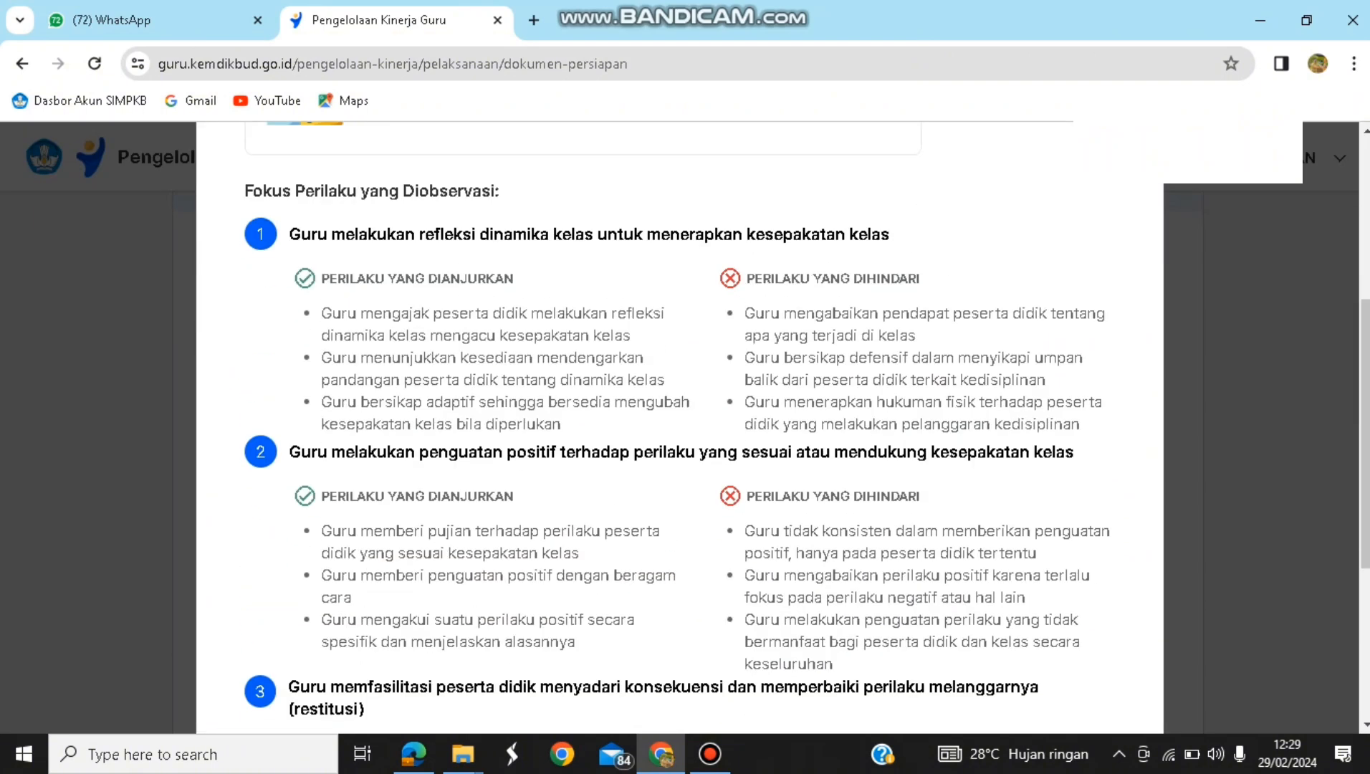
pyautogui.scroll(-4, 680, 430)
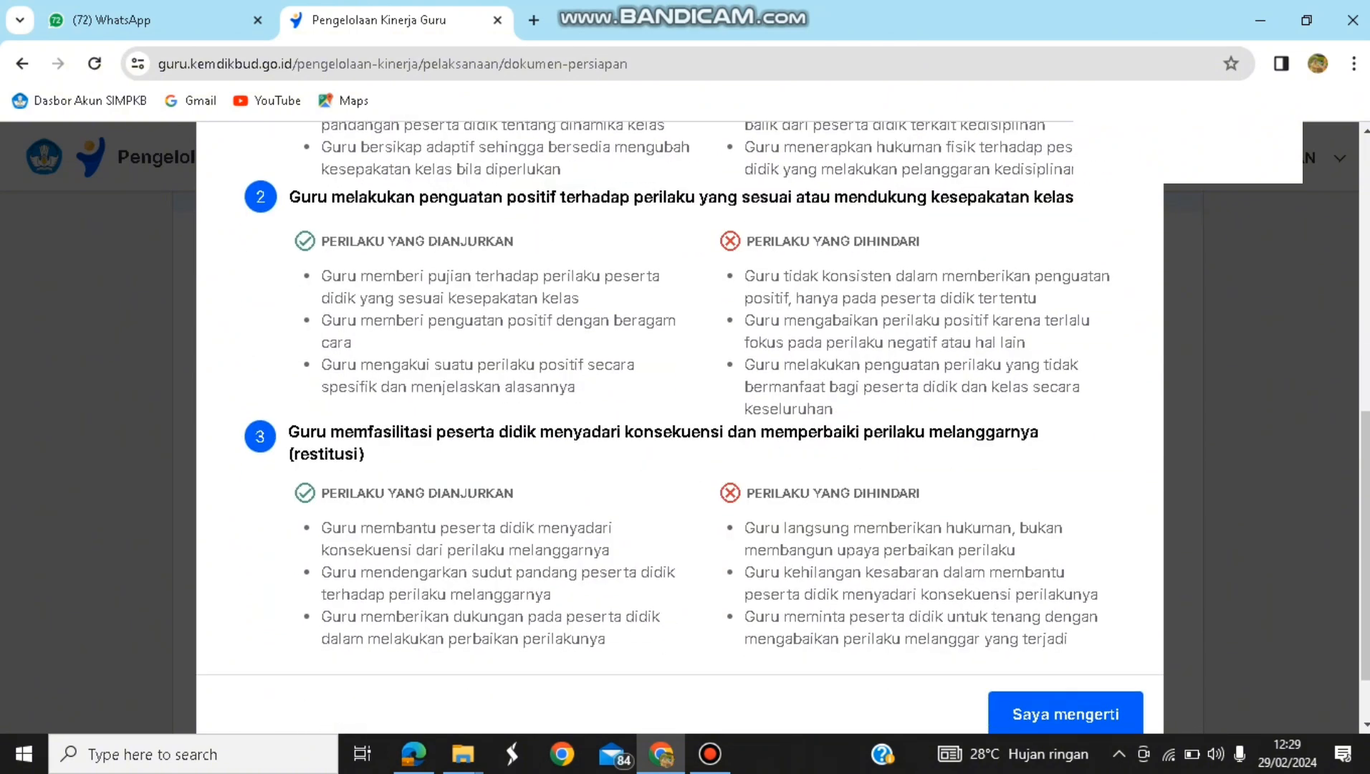
pyautogui.scroll(2, 680, 430)
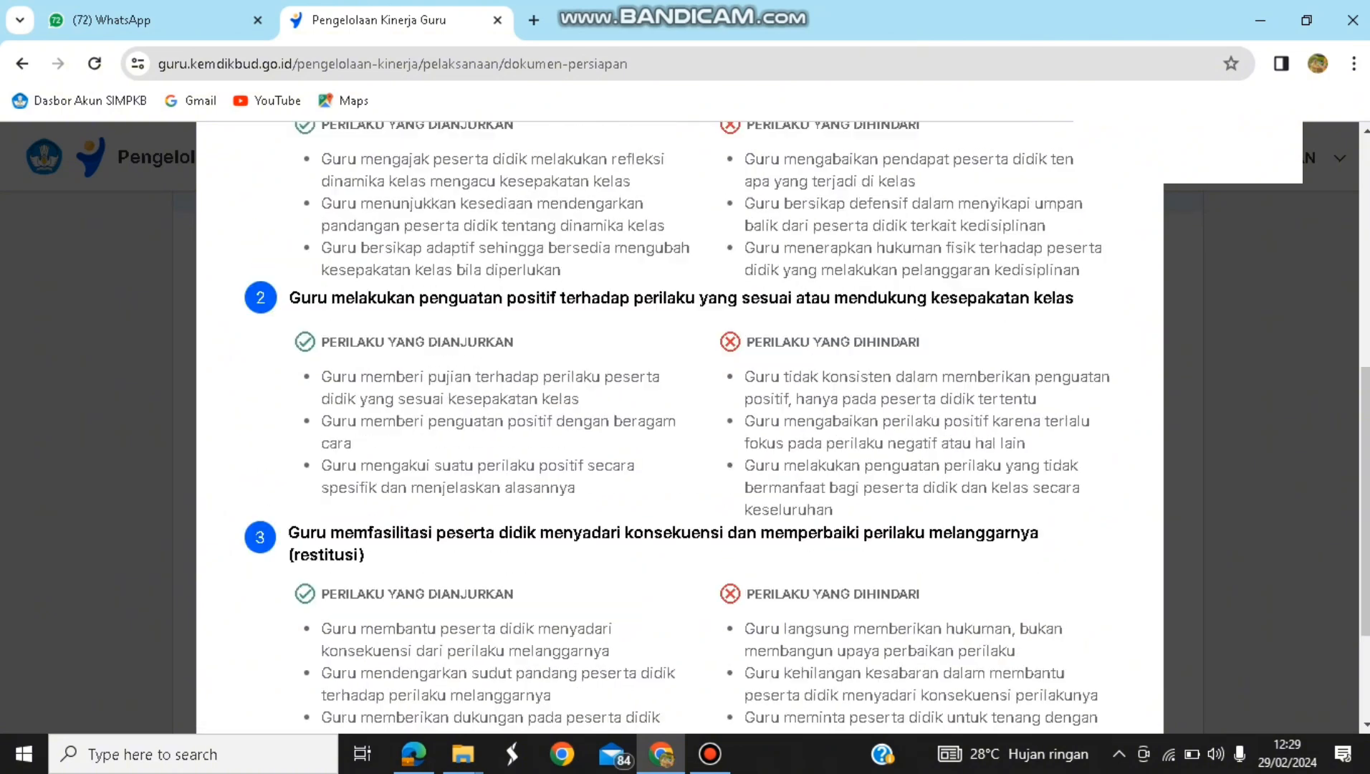
pyautogui.scroll(-2, 679, 430)
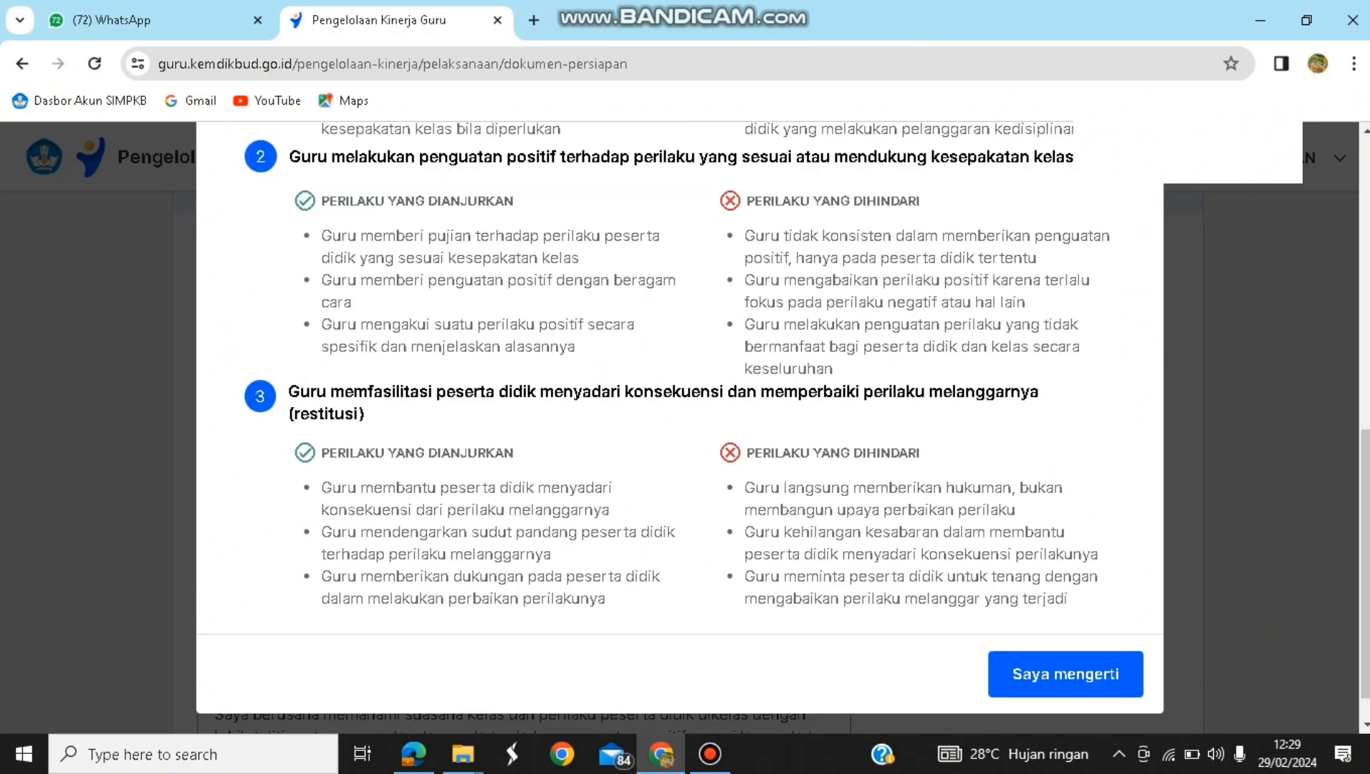
pyautogui.click(1065, 673)
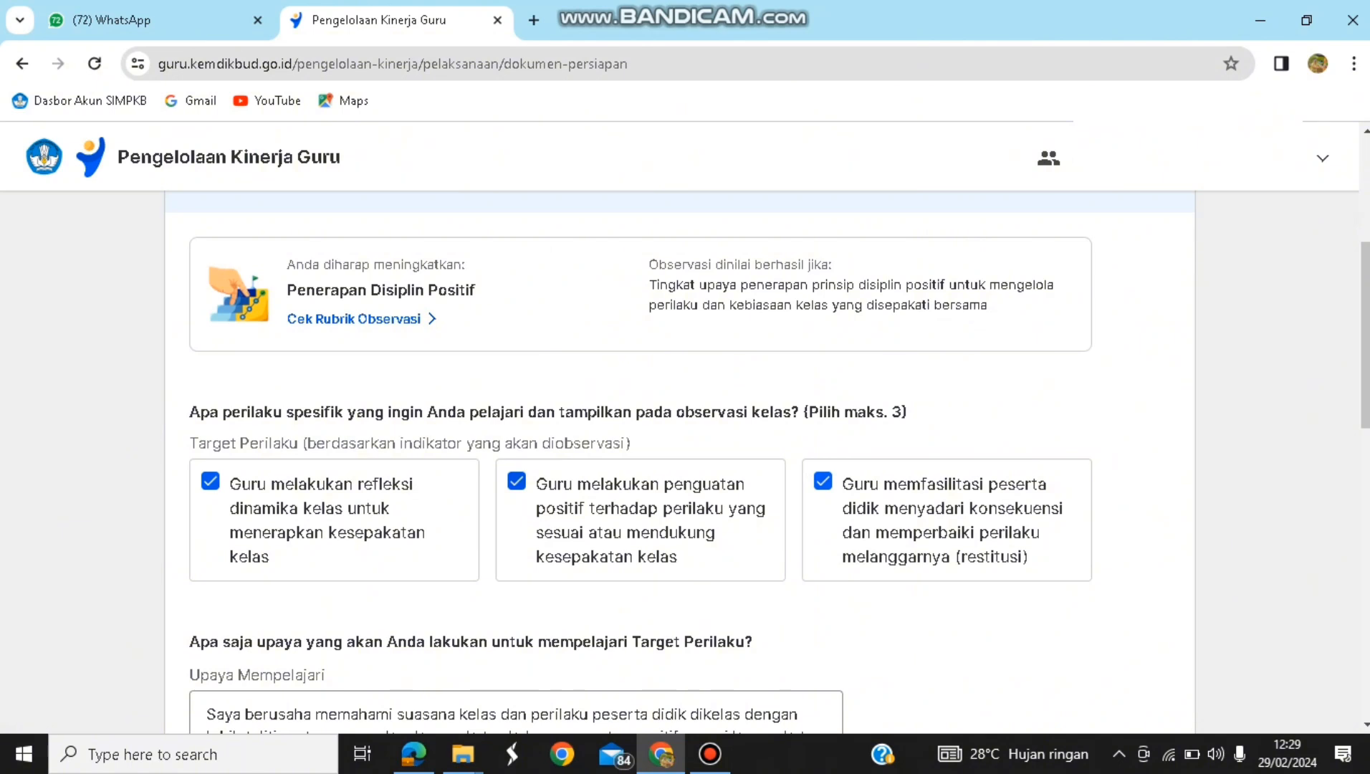
# - Select all three Target Perilaku options: refleksi dinamika kelas, penguatan positif and memperbaiki perilaku melanggarnya (restitusi)
pyautogui.click(516, 480)
pyautogui.click(823, 481)
pyautogui.click(824, 370)
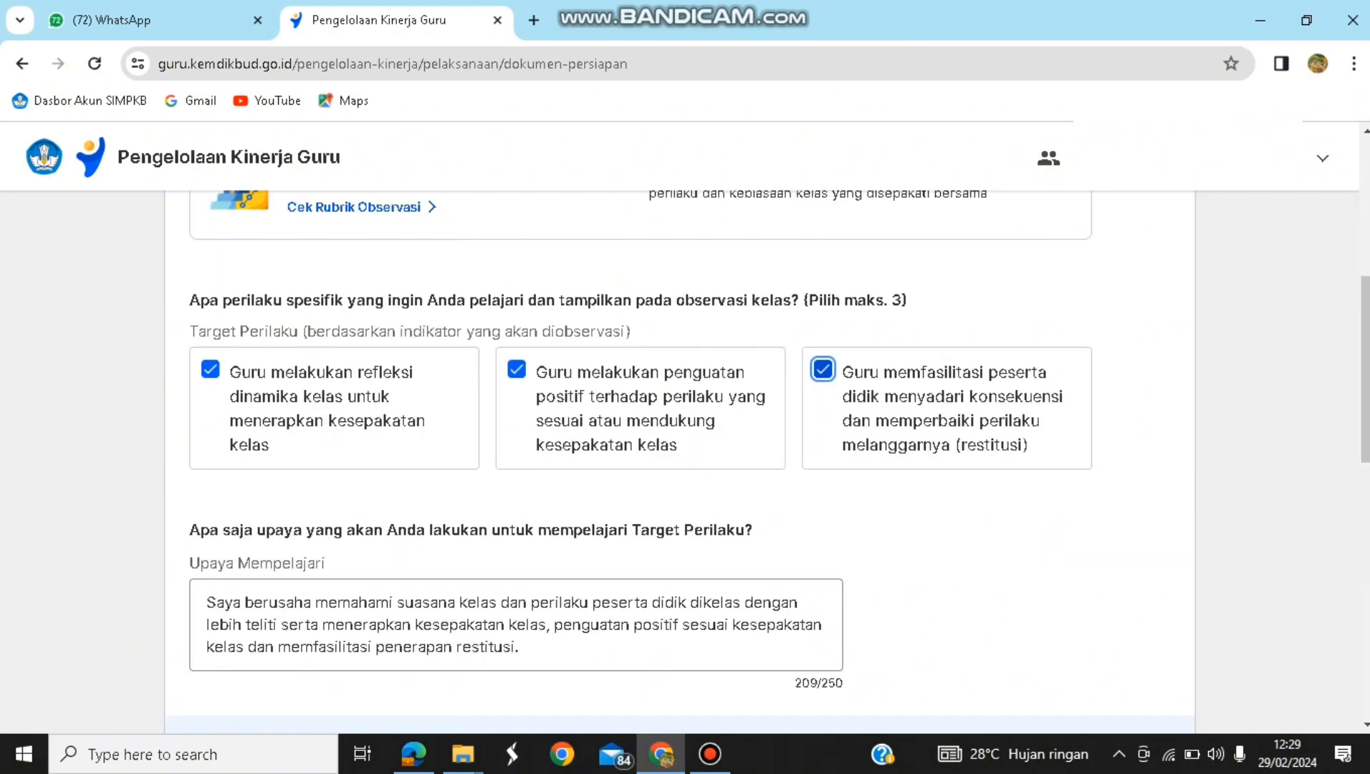
# - Review the Upaya Mempelajari answer on how the target behaviours will be studied
pyautogui.scroll(-1, 823, 370)
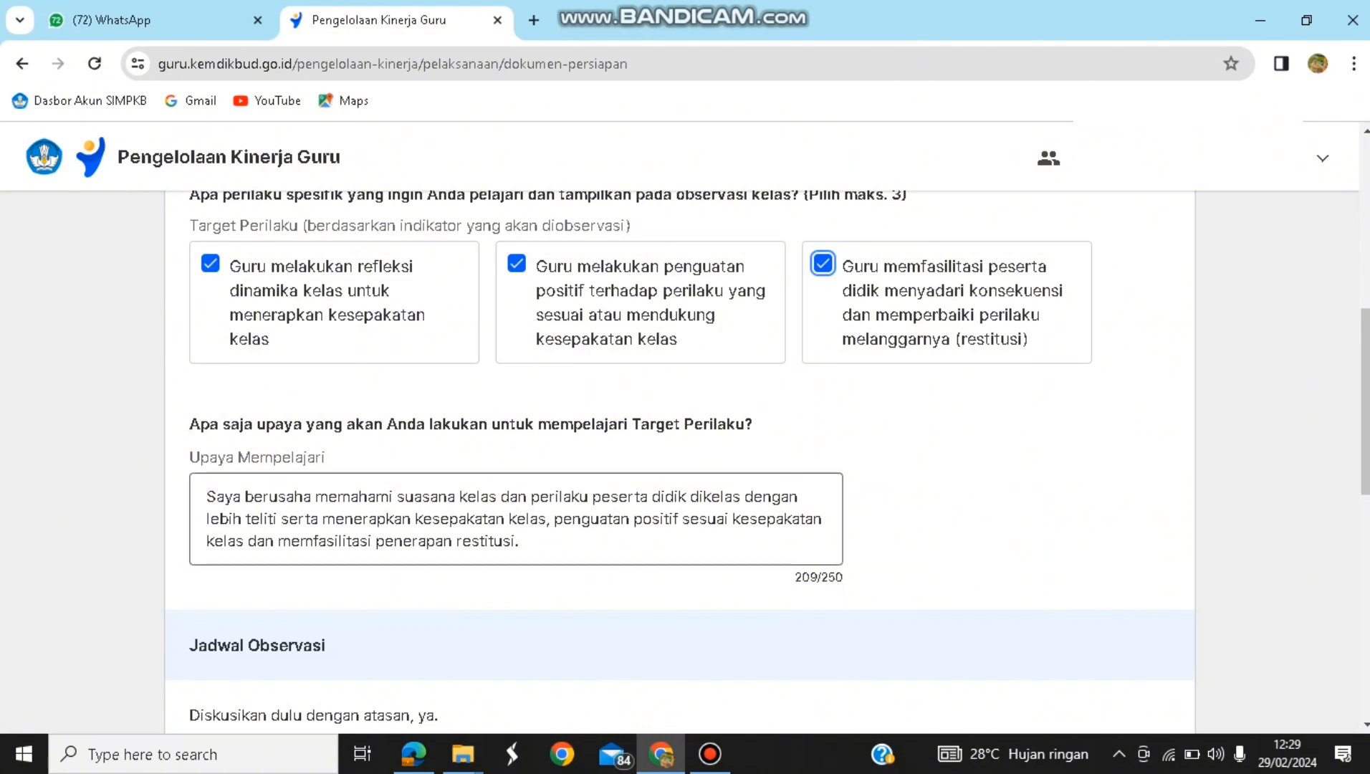
pyautogui.scroll(1, 679, 501)
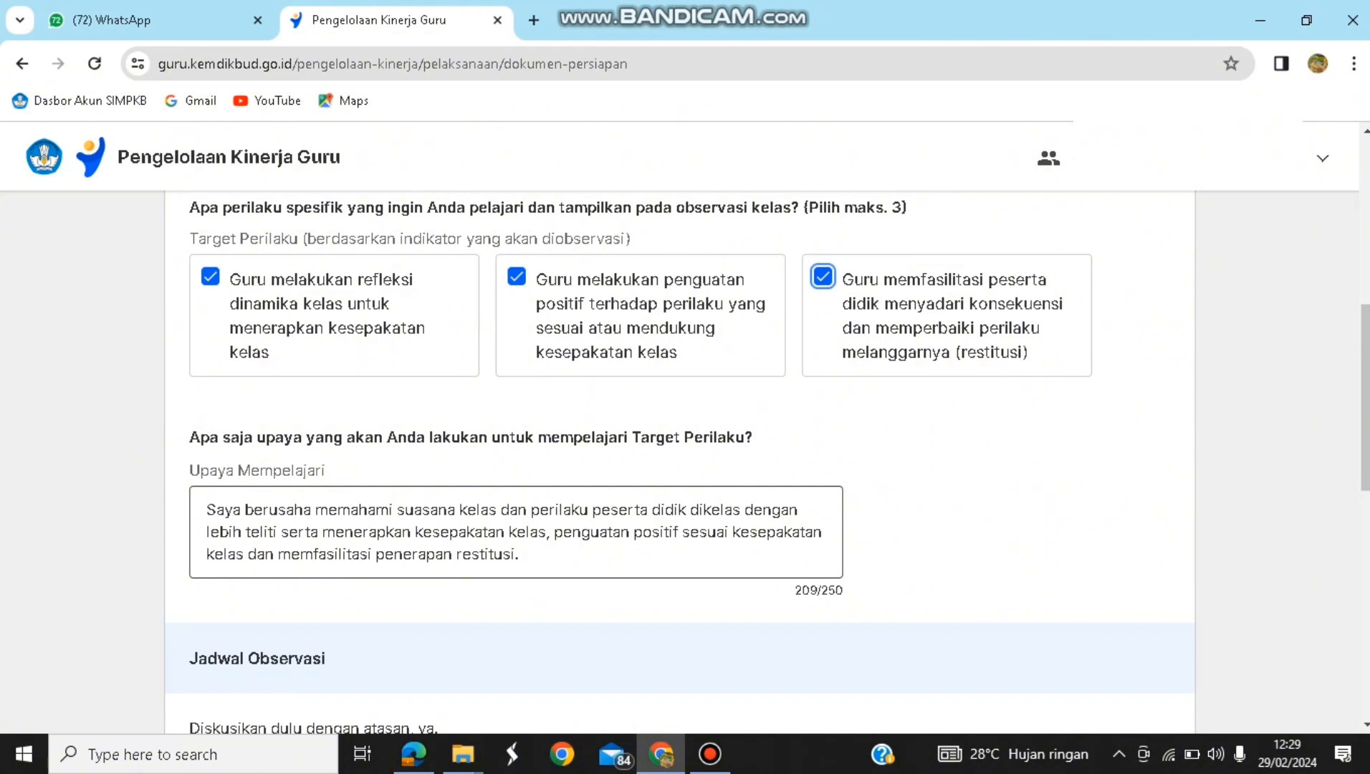
pyautogui.press('Tab')
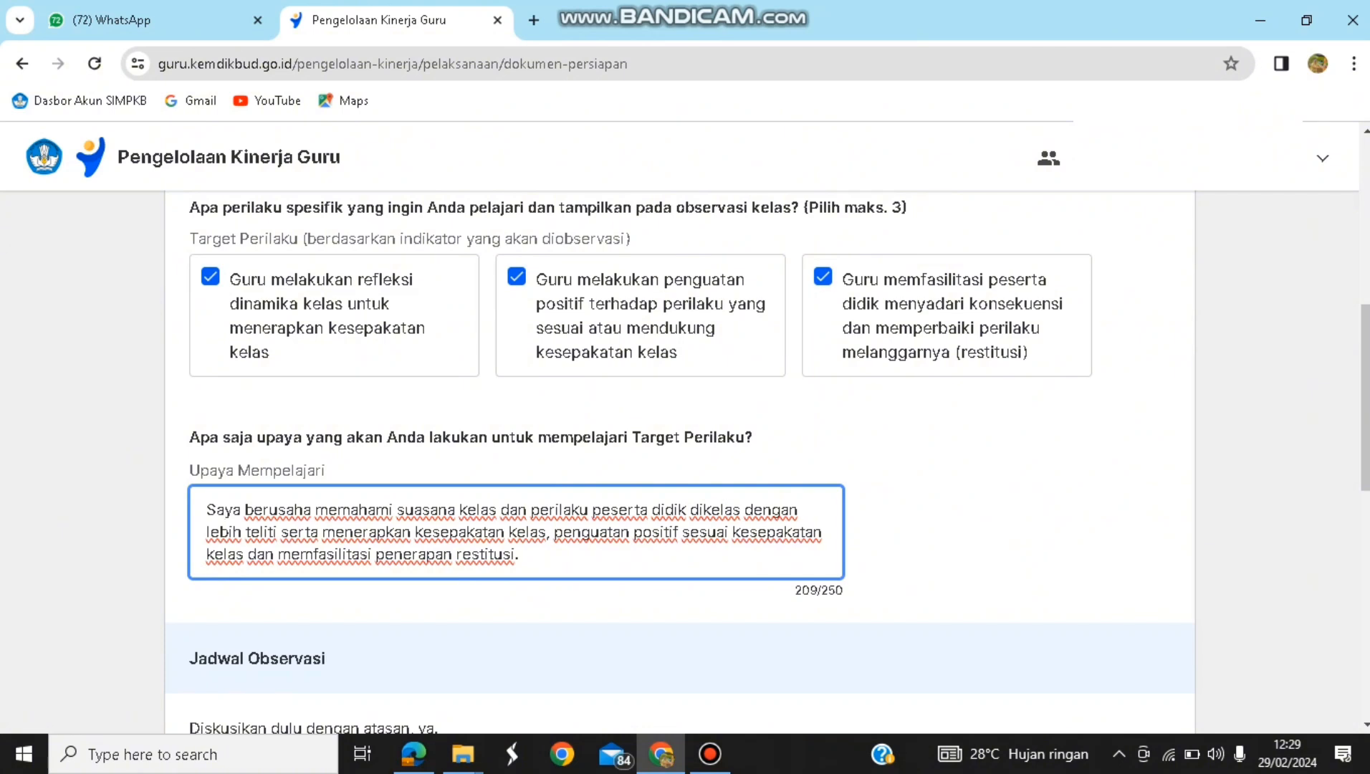
pyautogui.scroll(-1, 679, 463)
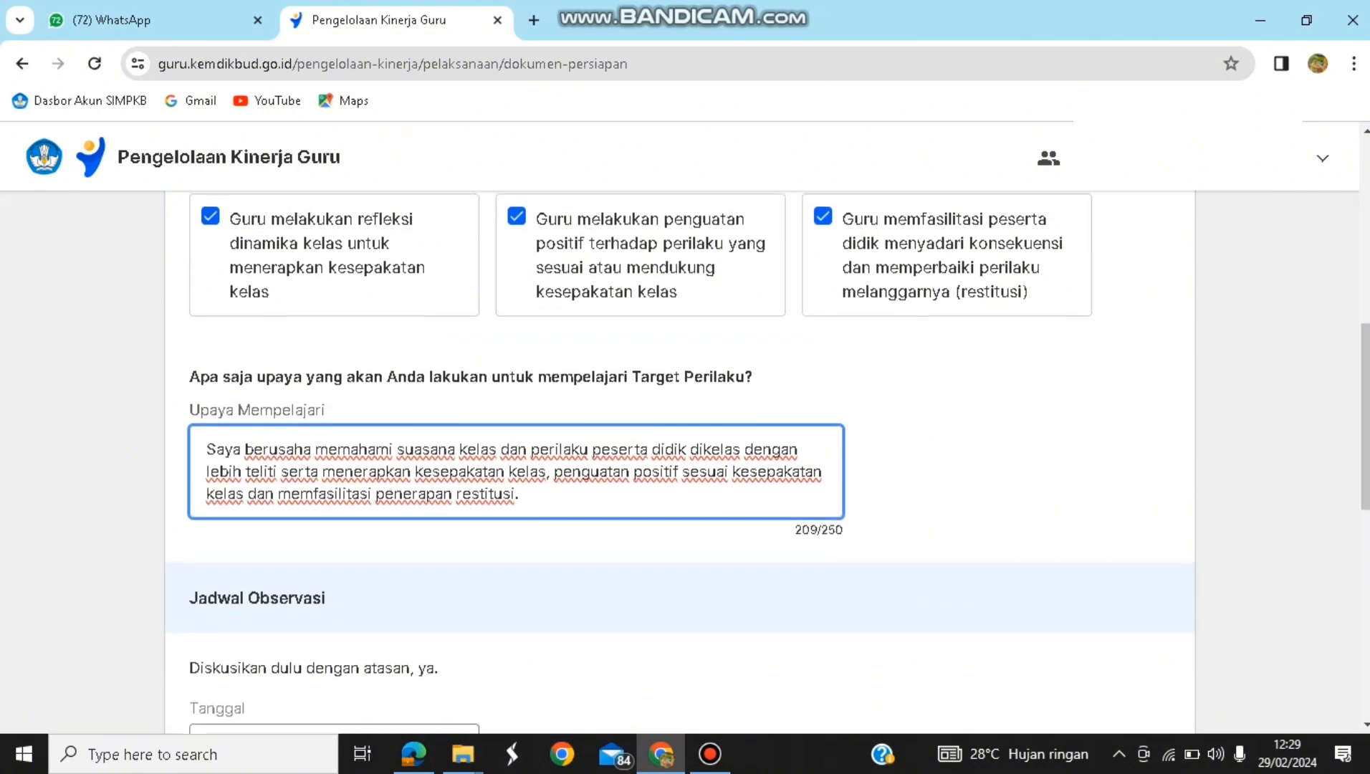
# - Set the date in Jadwal Observasi to 20 March 2024
pyautogui.scroll(-4, 679, 459)
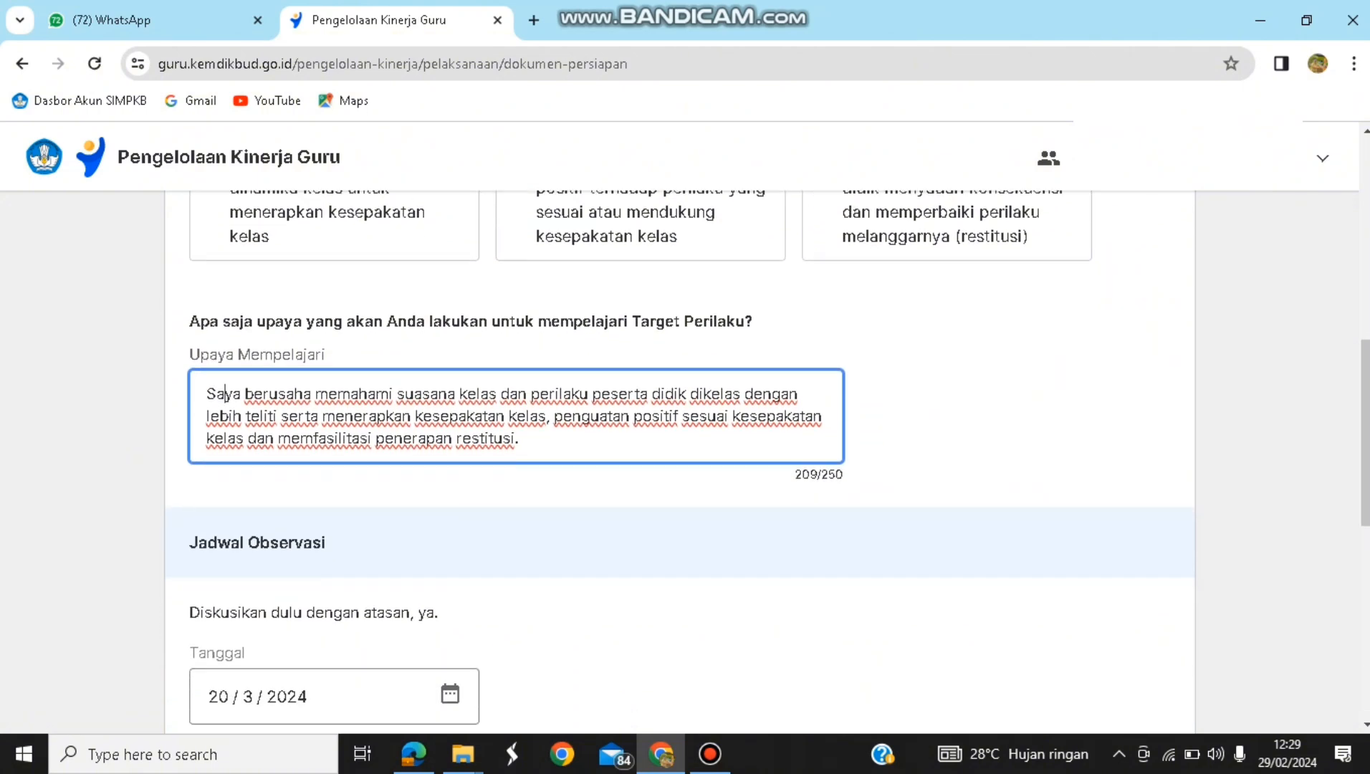
pyautogui.scroll(-1, 679, 458)
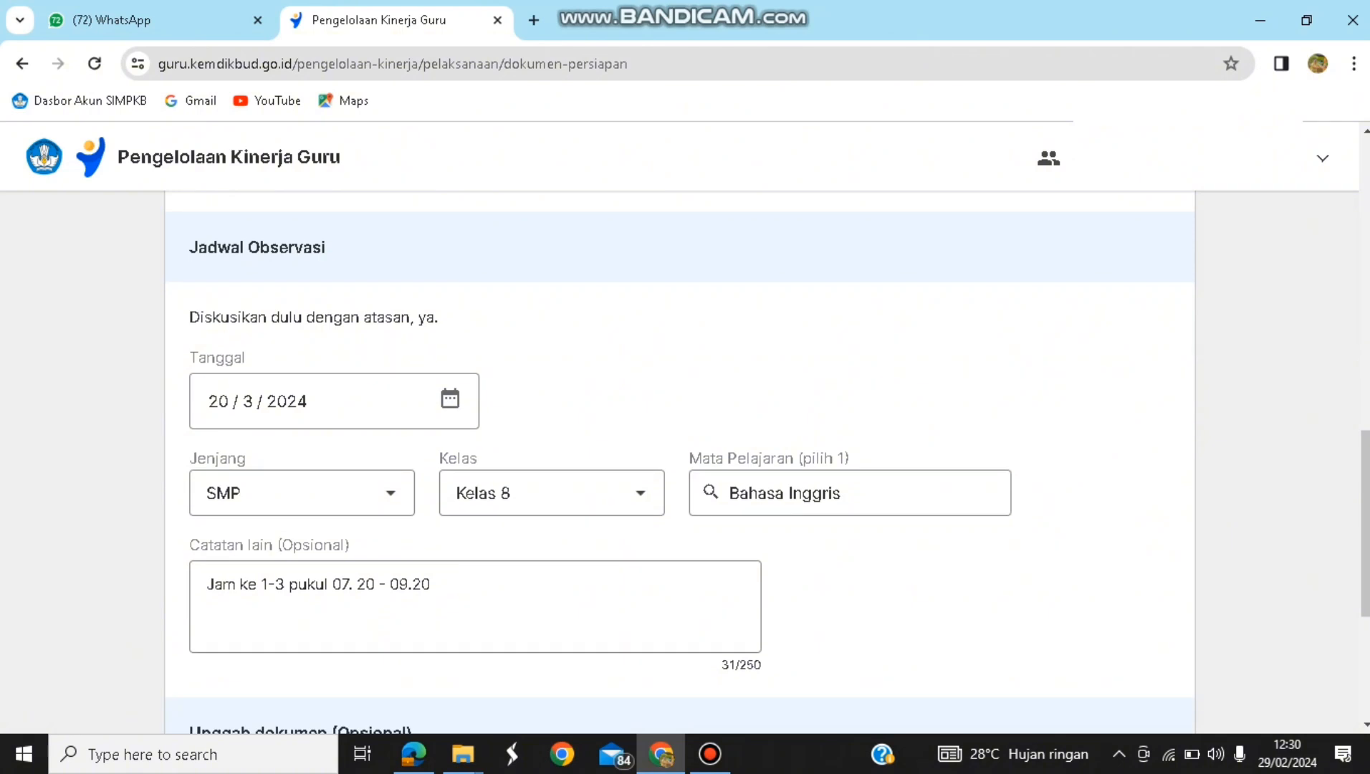
pyautogui.click(450, 399)
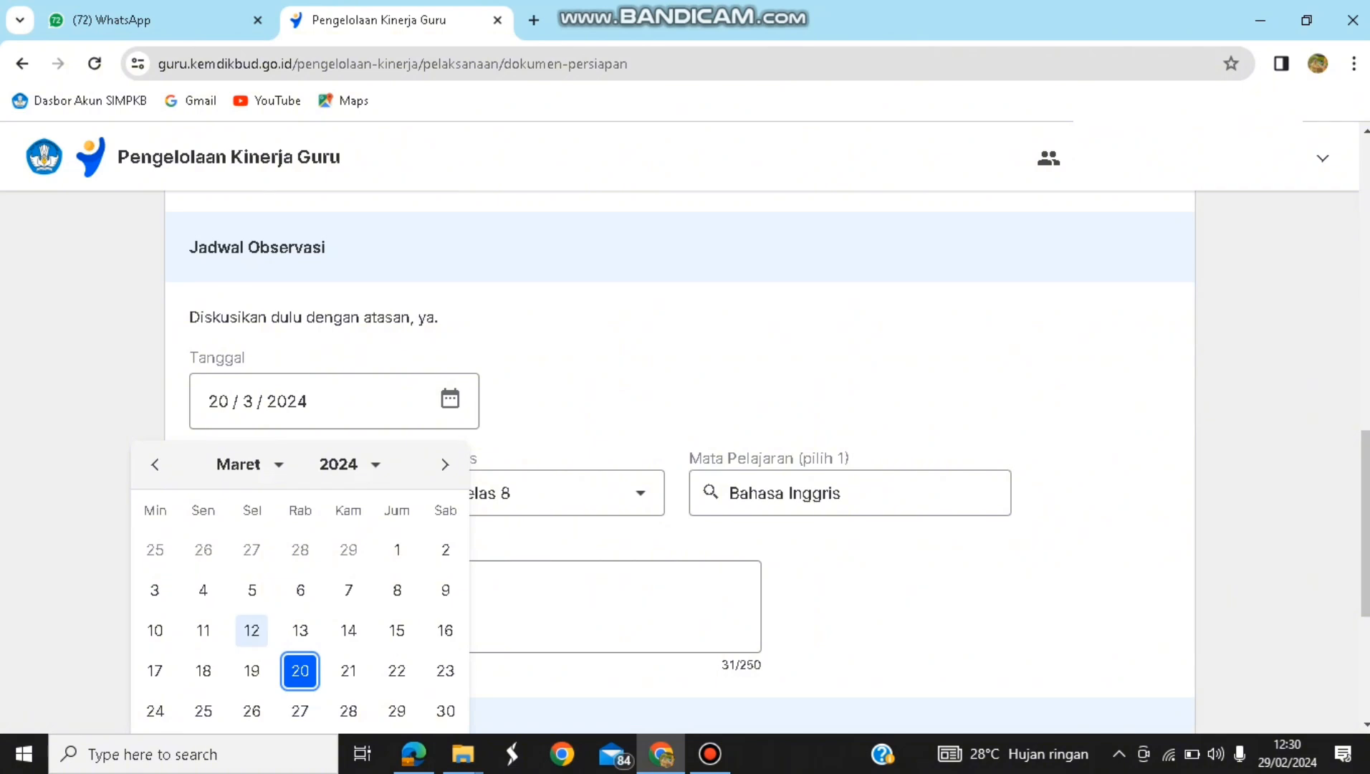
pyautogui.click(252, 630)
pyautogui.click(301, 671)
pyautogui.press('Escape')
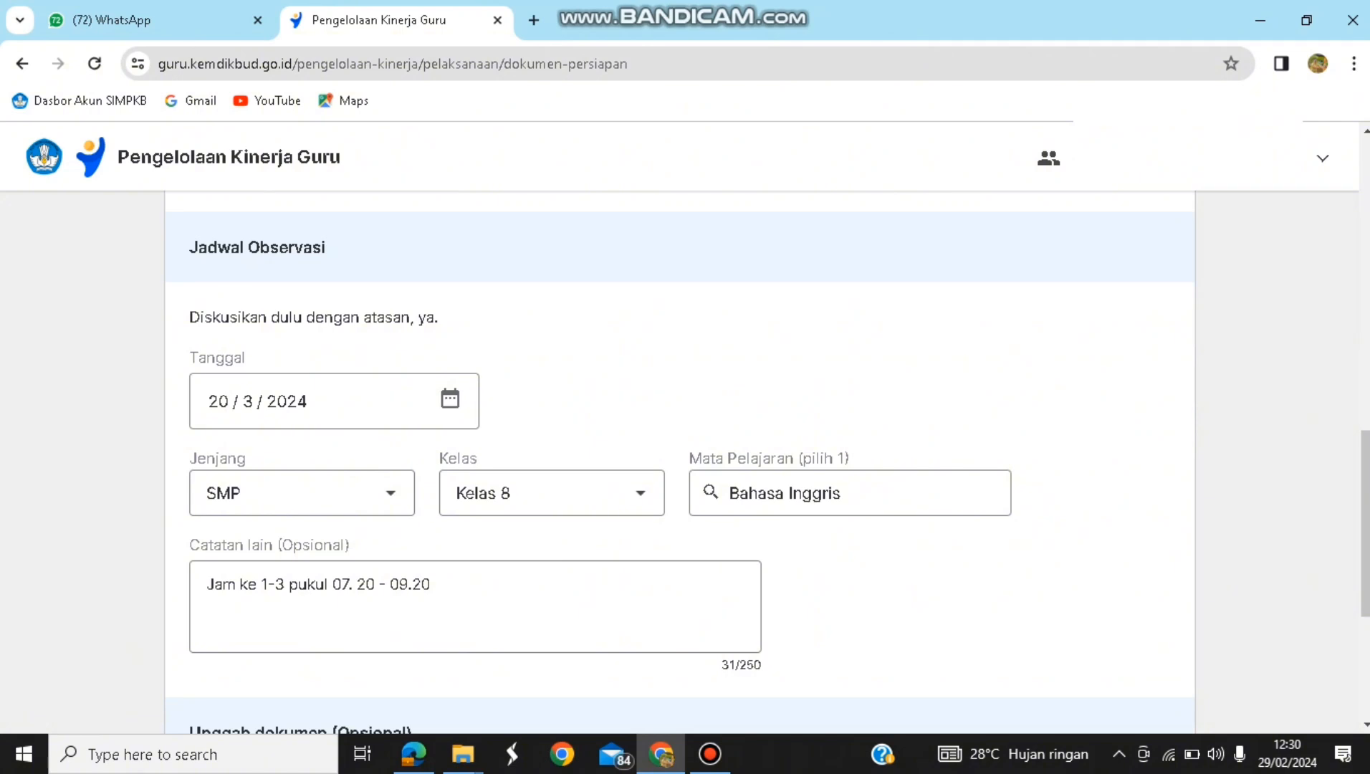
# - For Jenjang SMP, search the Mata Pelajaran list for "bahasa i" and choose Bahasa Inggris
pyautogui.scroll(-1, 680, 458)
pyautogui.click(302, 426)
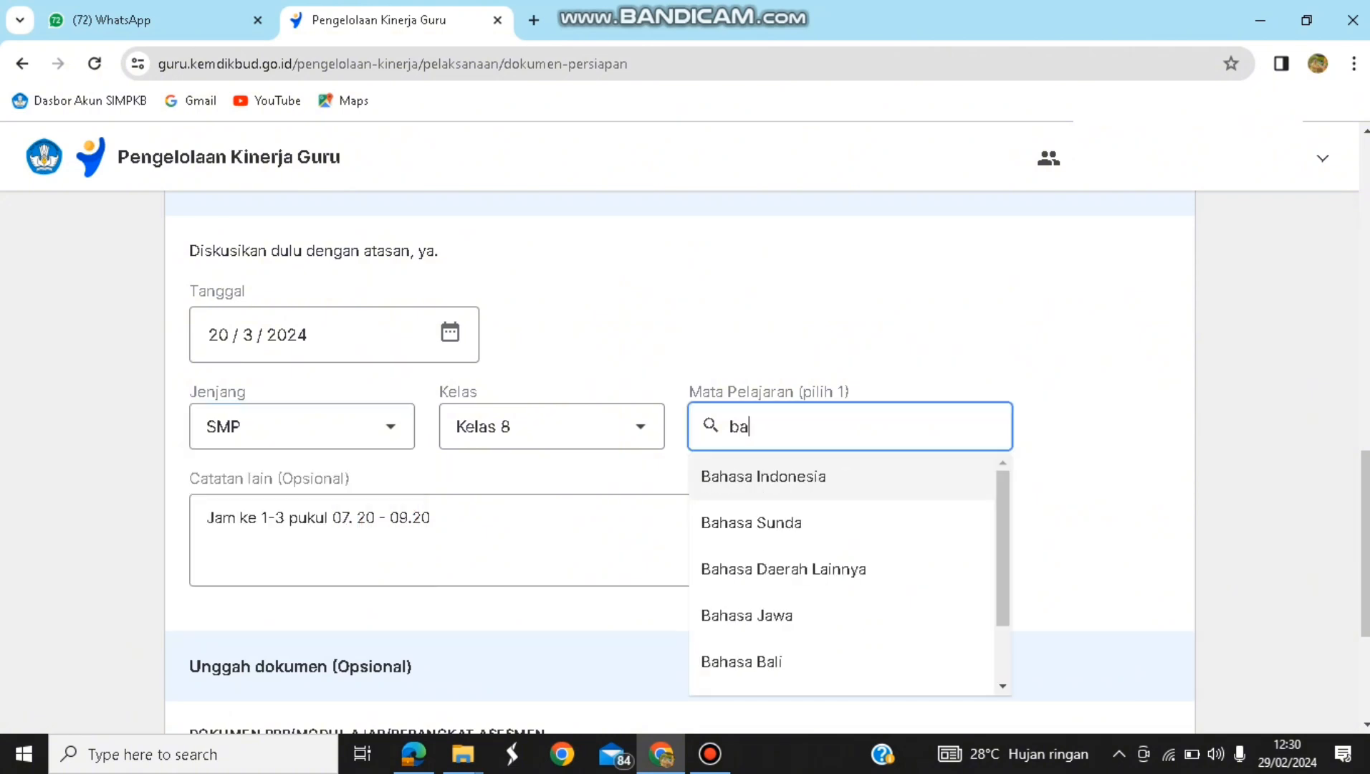
pyautogui.write('hasa i')
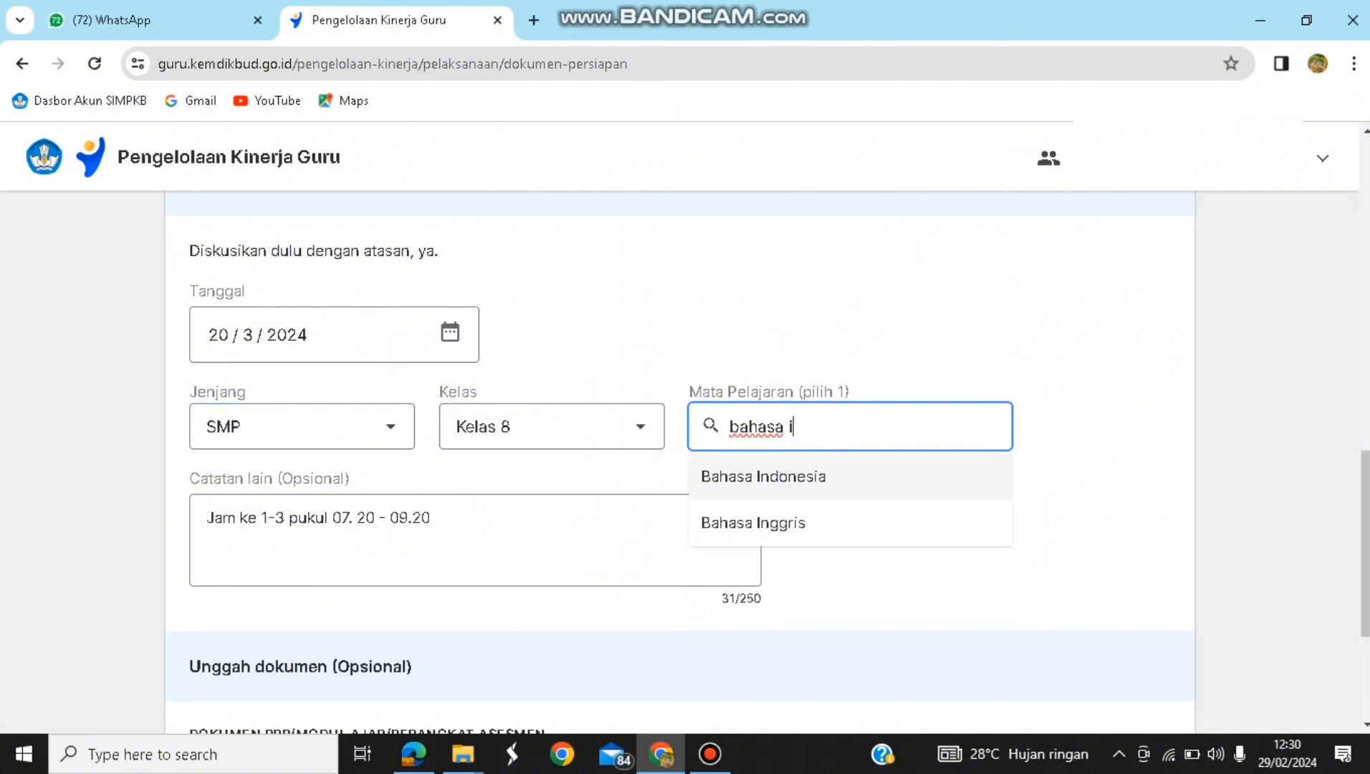
pyautogui.click(752, 523)
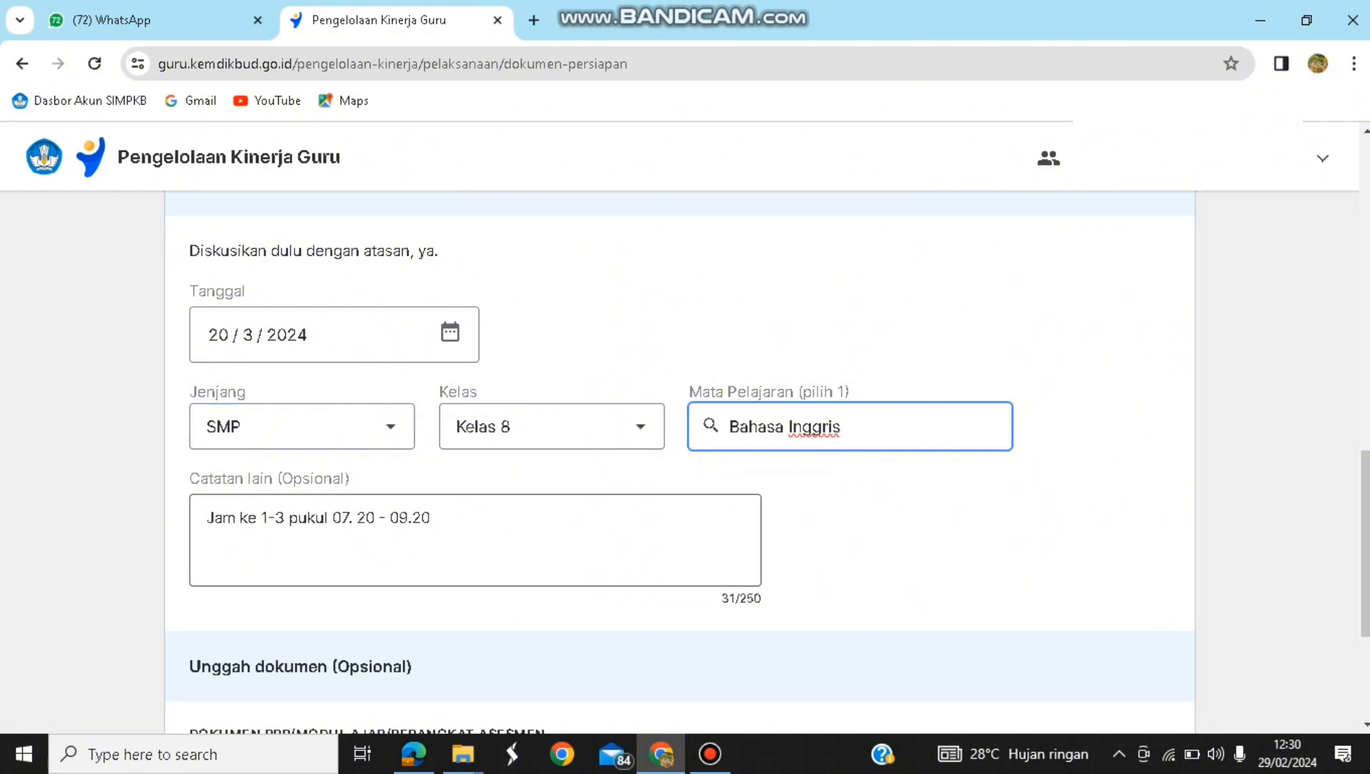
pyautogui.scroll(-1, 680, 462)
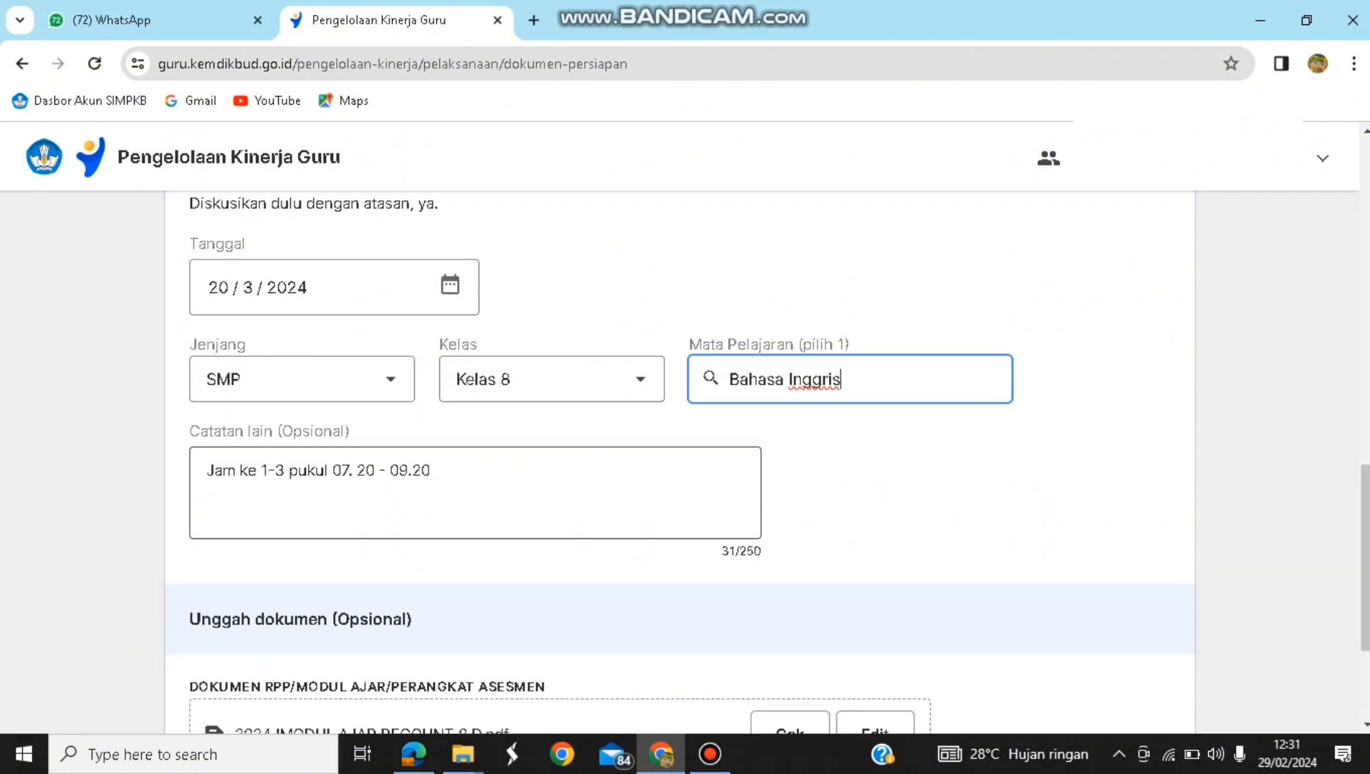
# - End the Catatan lain note with a full stop and save the Dokumen Persiapan form as a draft, exiting the form
pyautogui.scroll(-3, 680, 462)
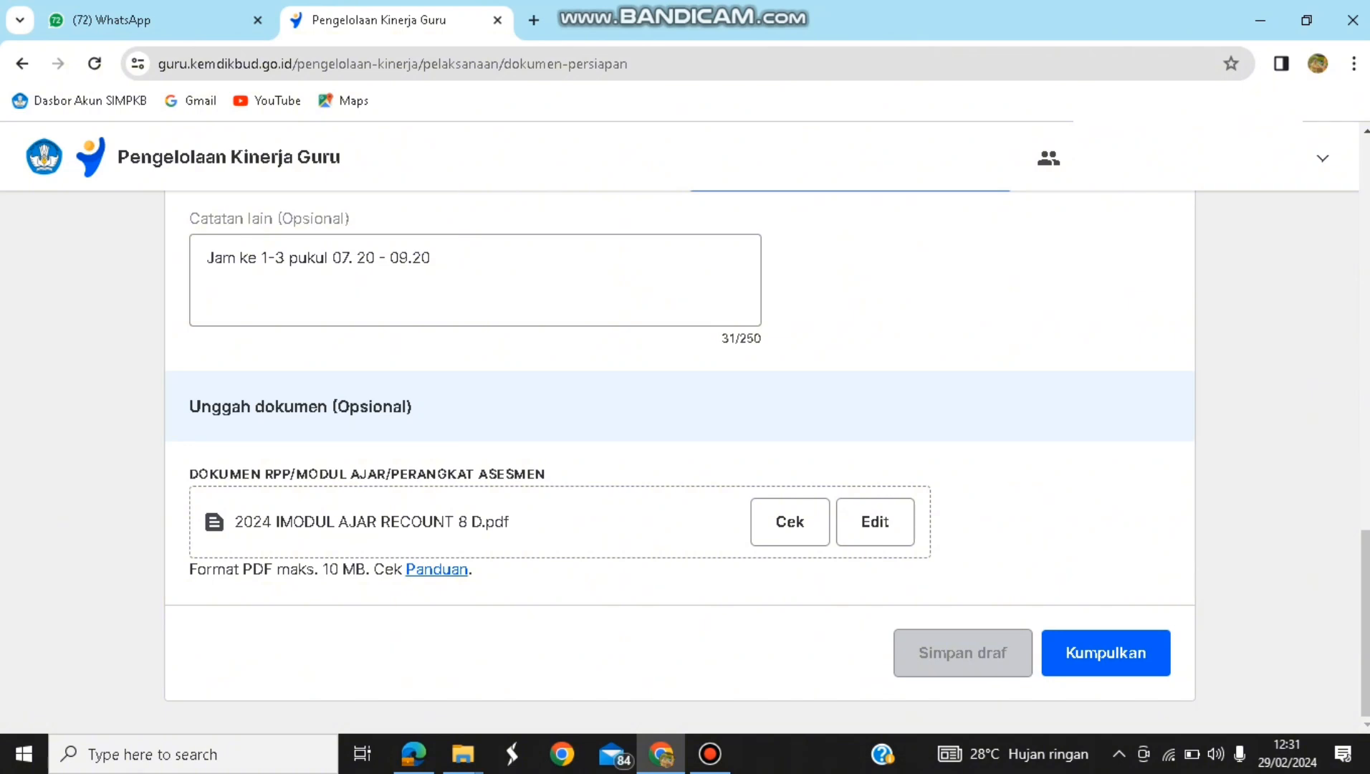
pyautogui.click(875, 522)
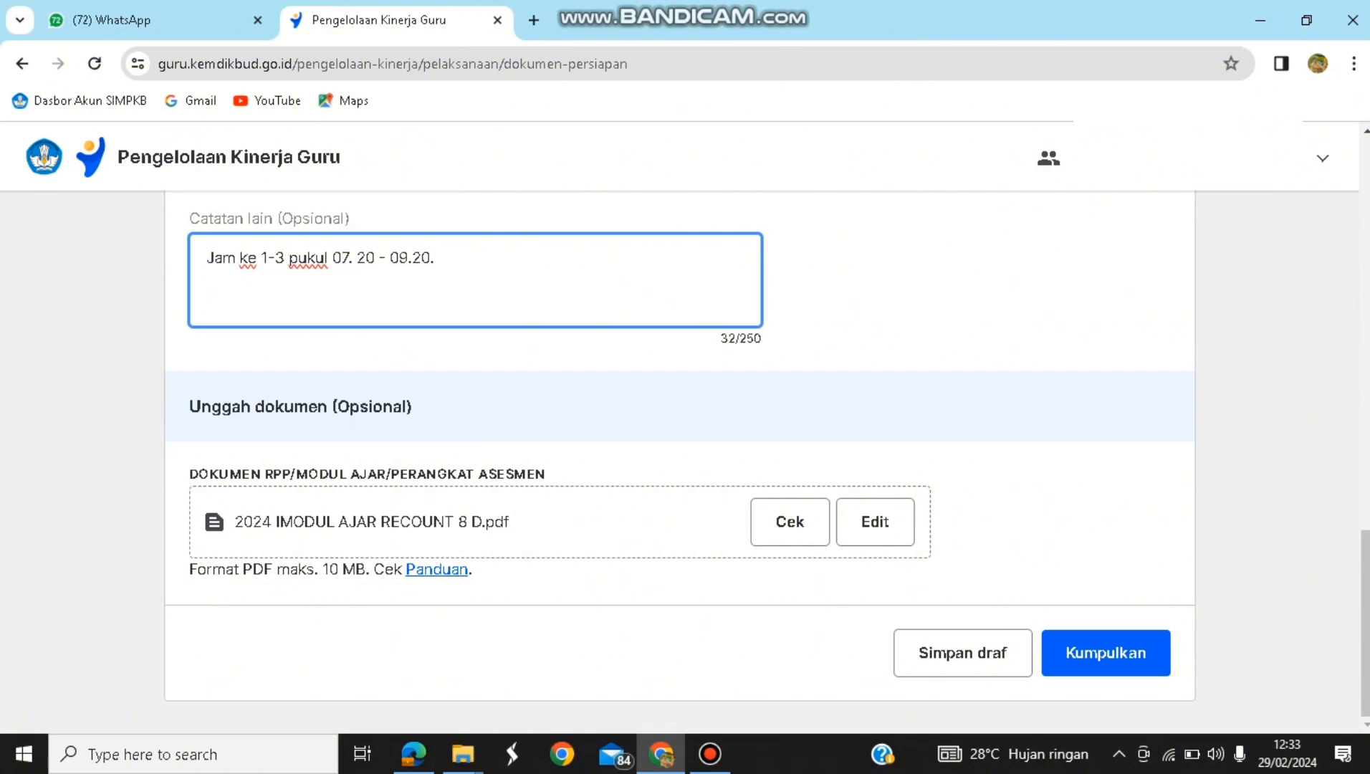
pyautogui.click(962, 652)
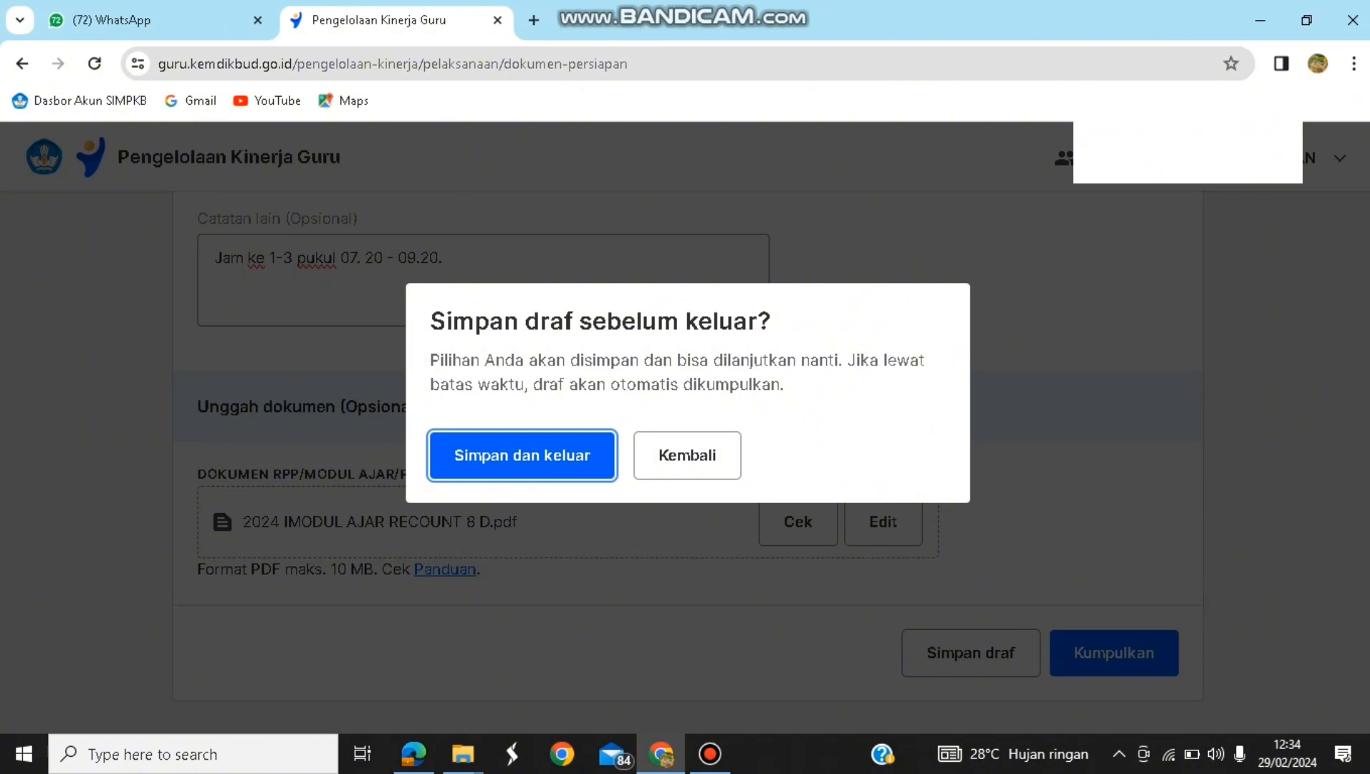
pyautogui.press('Return')
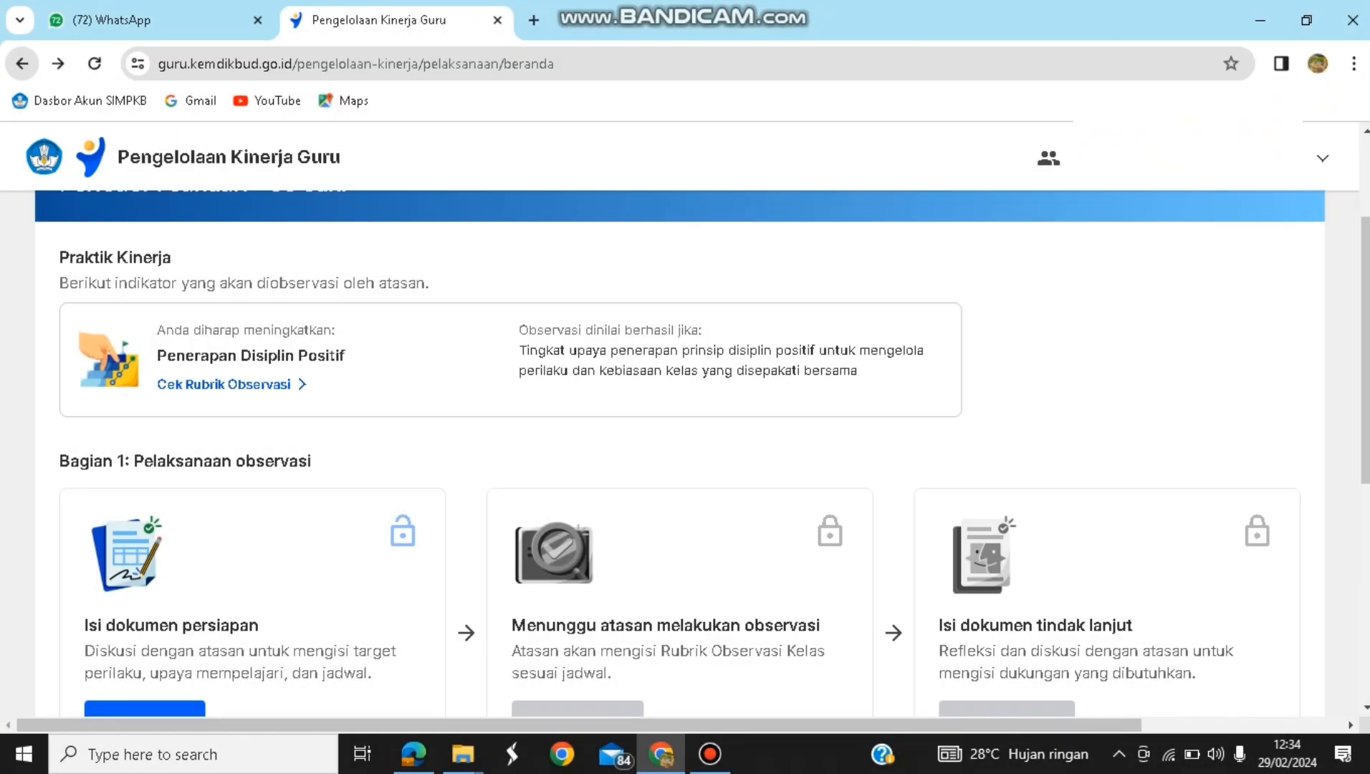
# - In Pengembangan Kompetensi, open the evidence submission for plan 4, Peserta berbagi praktik baik yang diselenggarakan komunitas belajar
pyautogui.scroll(-2, 846, 429)
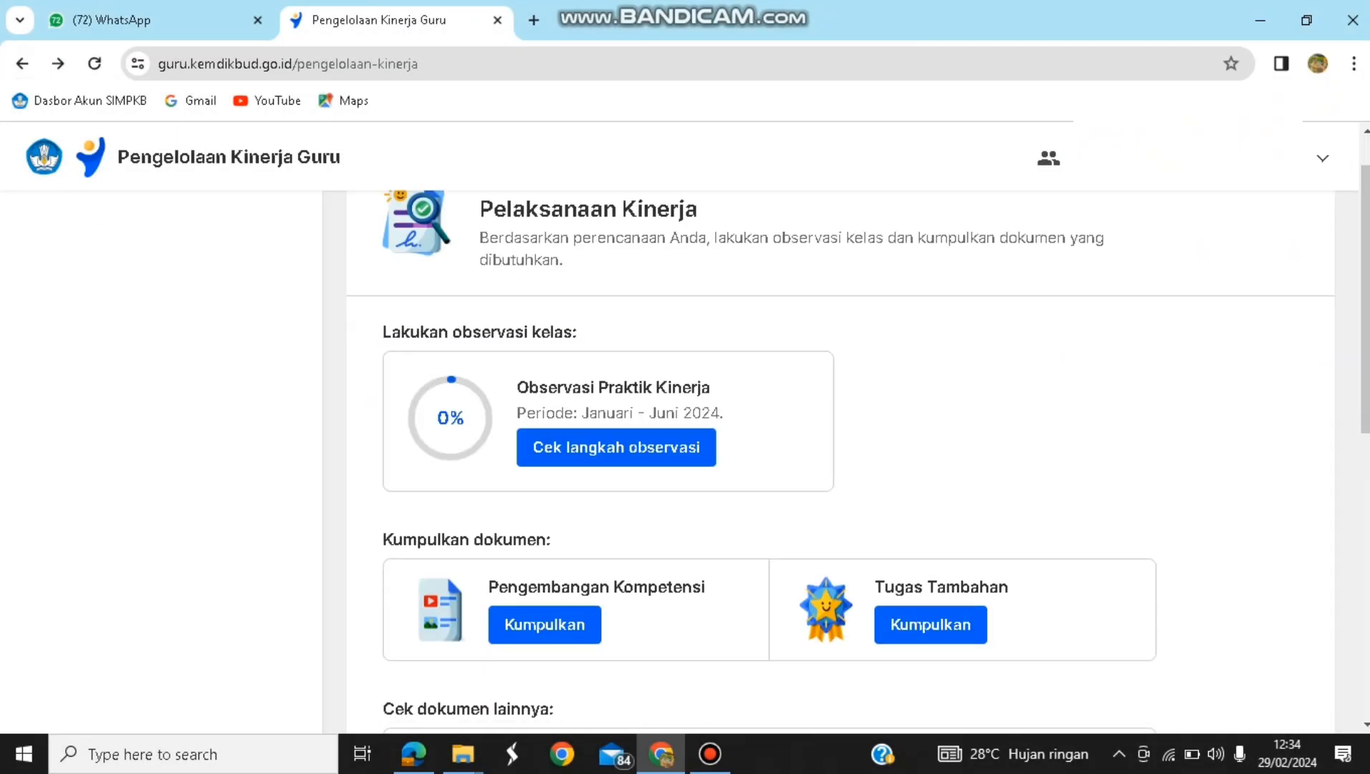
pyautogui.scroll(-2, 846, 430)
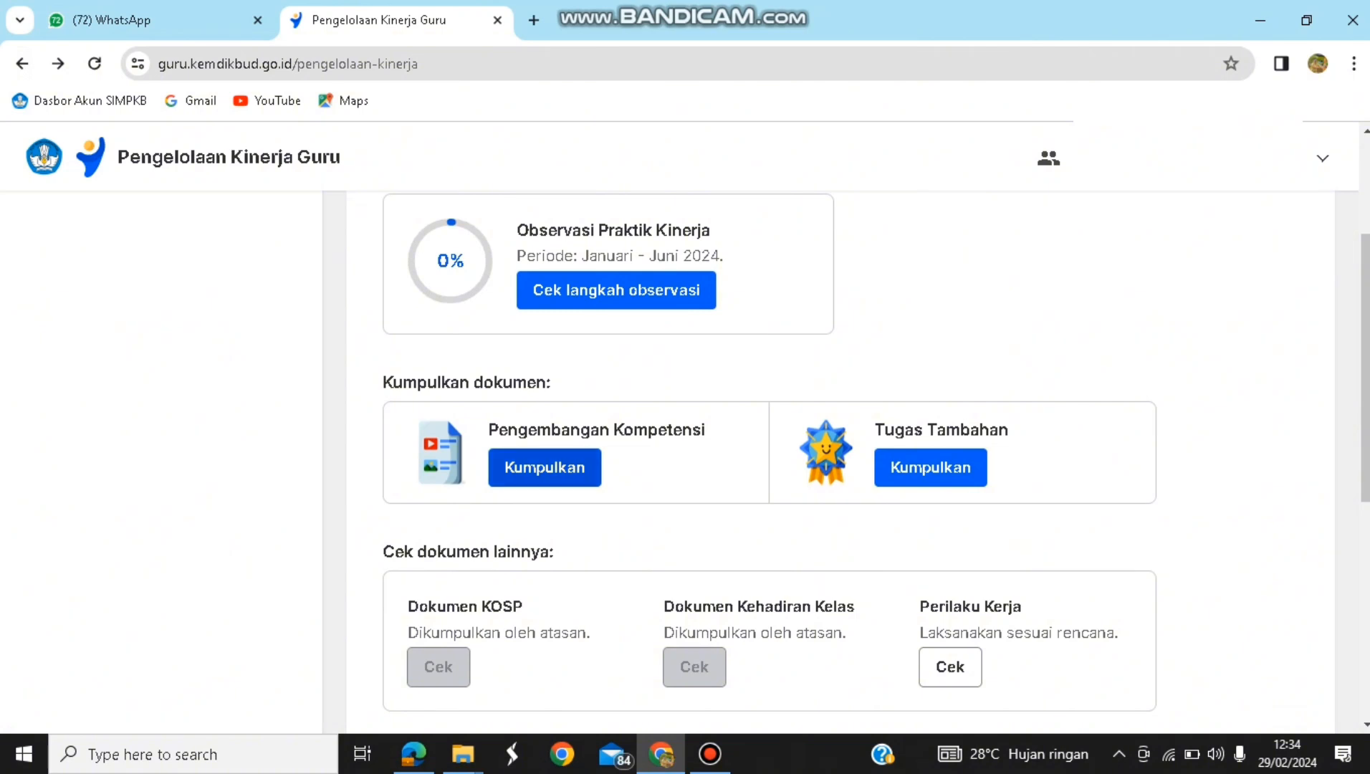
pyautogui.click(544, 468)
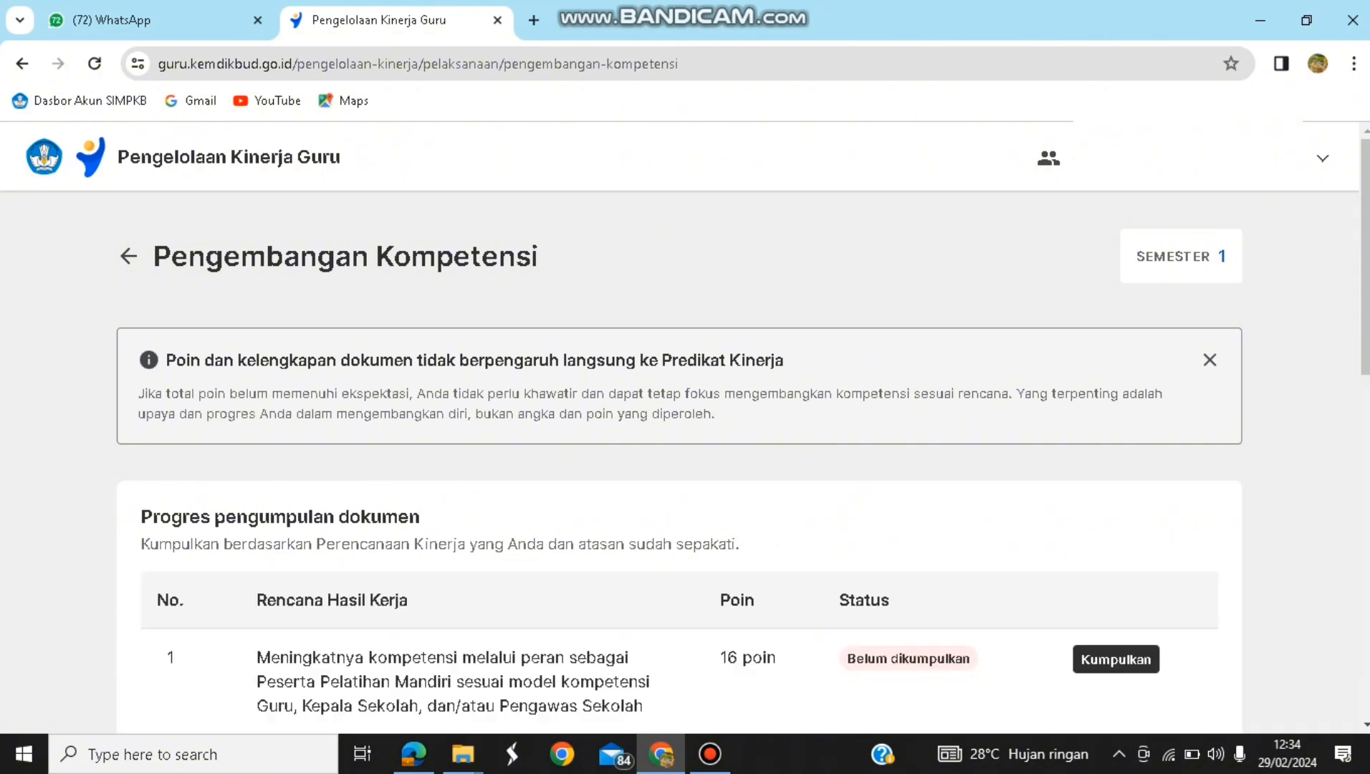
pyautogui.scroll(-8, 685, 458)
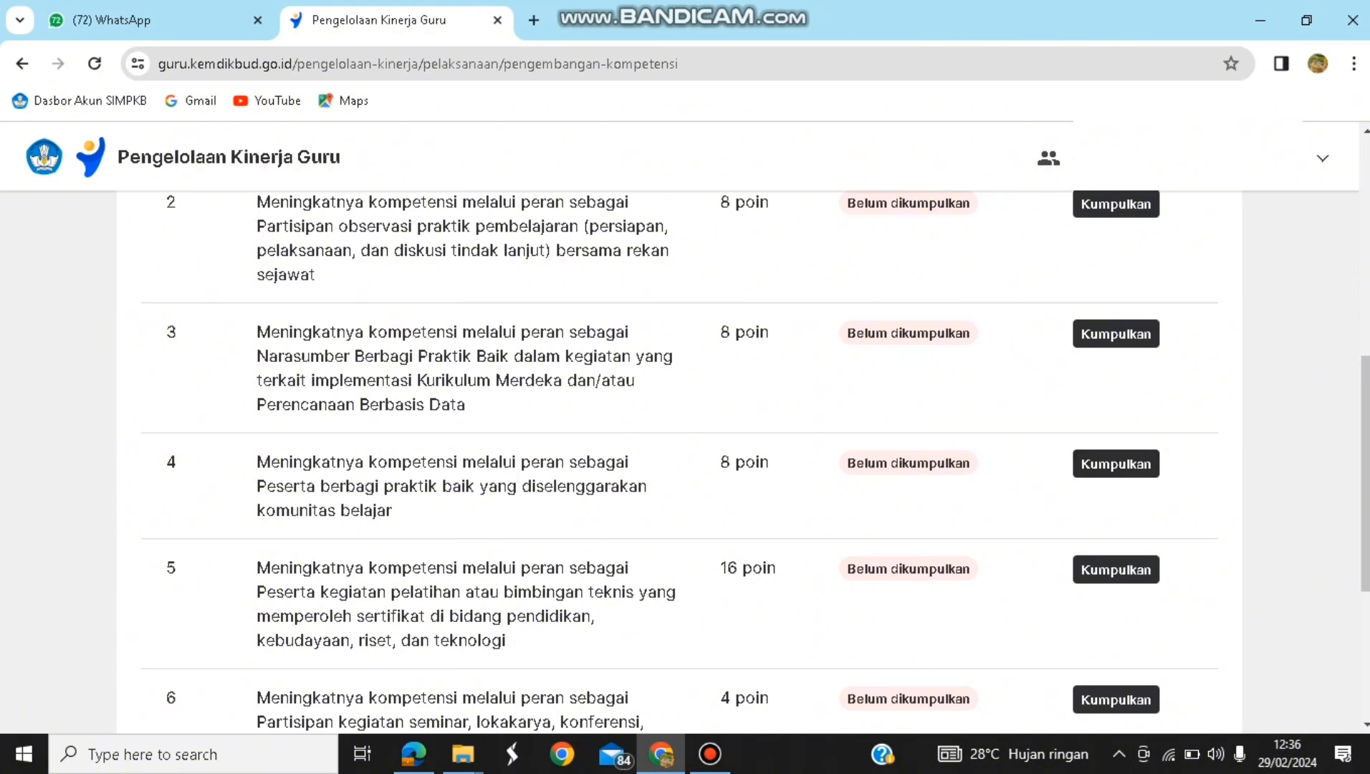
pyautogui.click(1116, 464)
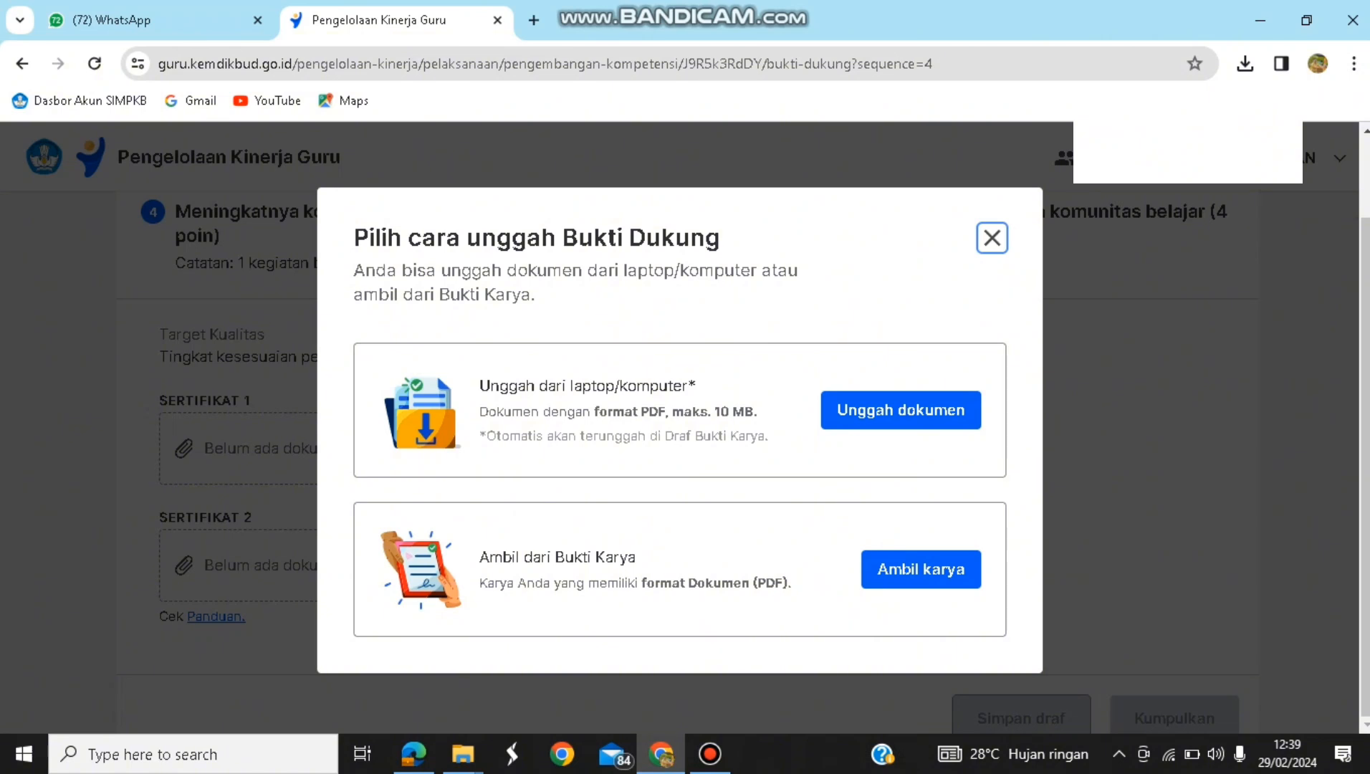
# - Upload SERTIFIKAT PESERTA KOMBEL SMPN3PRACIMANTORO.pdf from the computer as Sertifikat 1, checking the certificate in the PDF viewer before attaching it
pyautogui.click(901, 410)
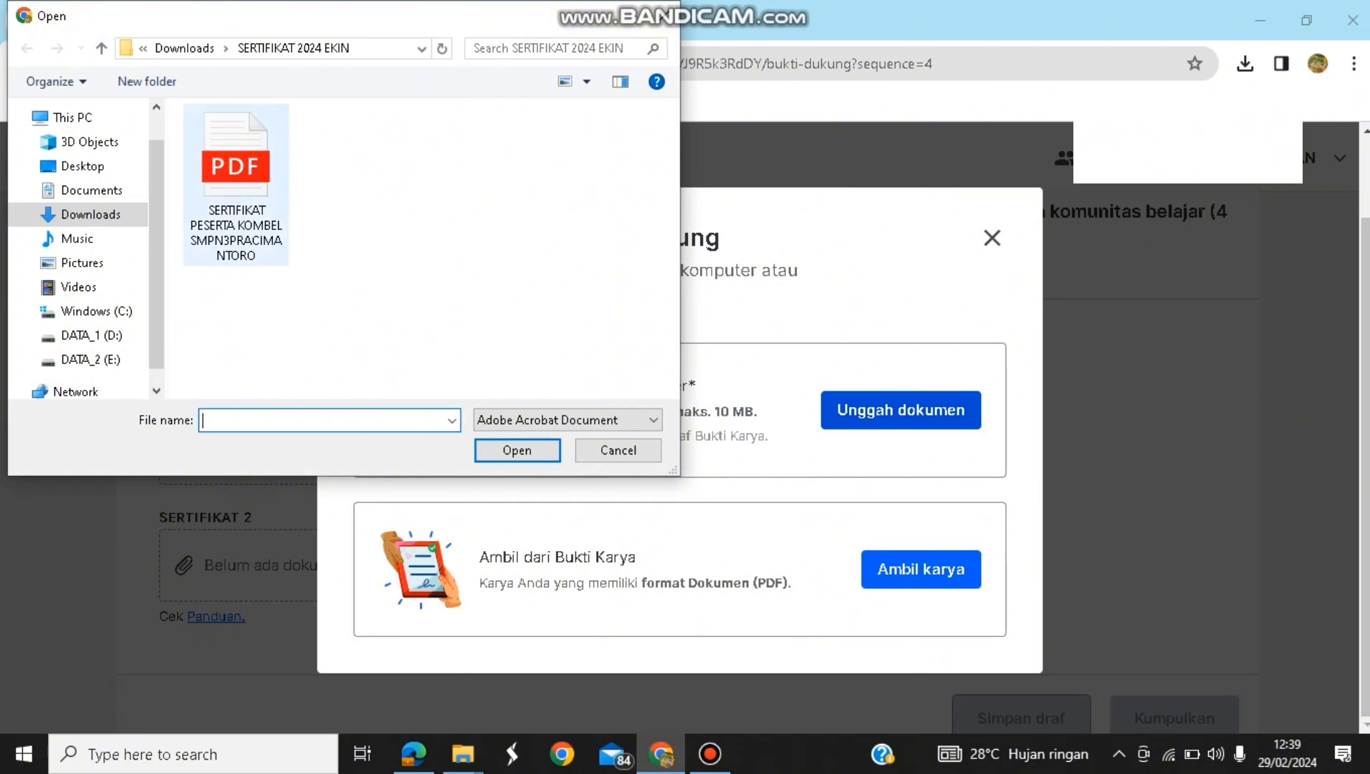
pyautogui.click(258, 172)
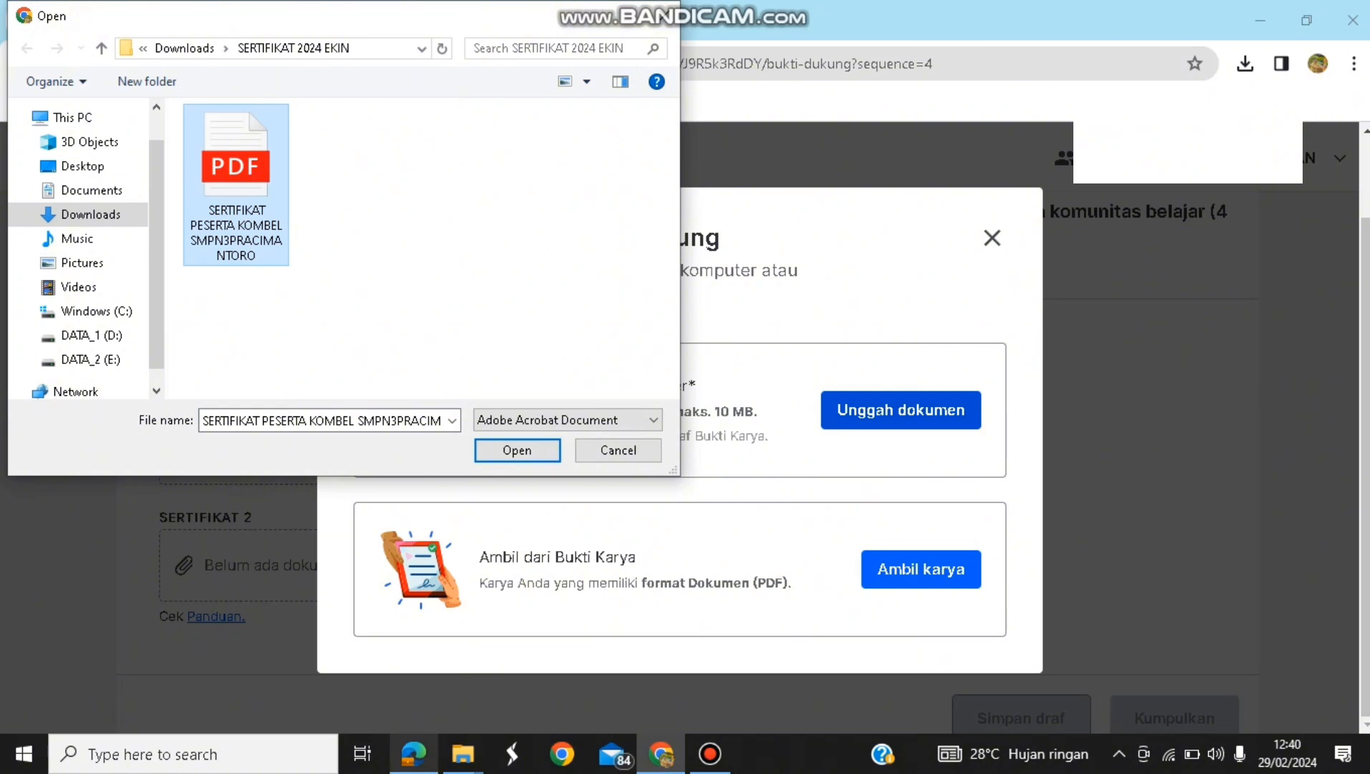
pyautogui.moveTo(414, 754)
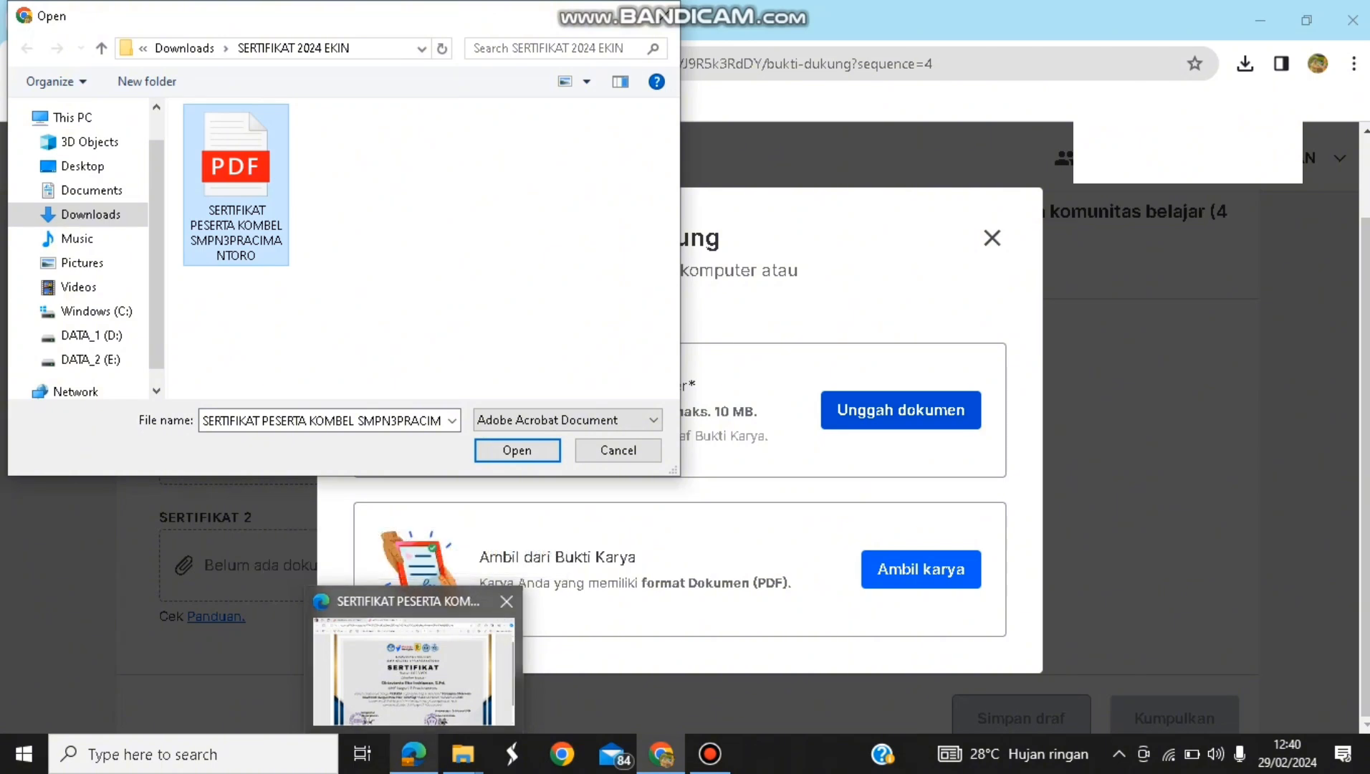
pyautogui.click(413, 670)
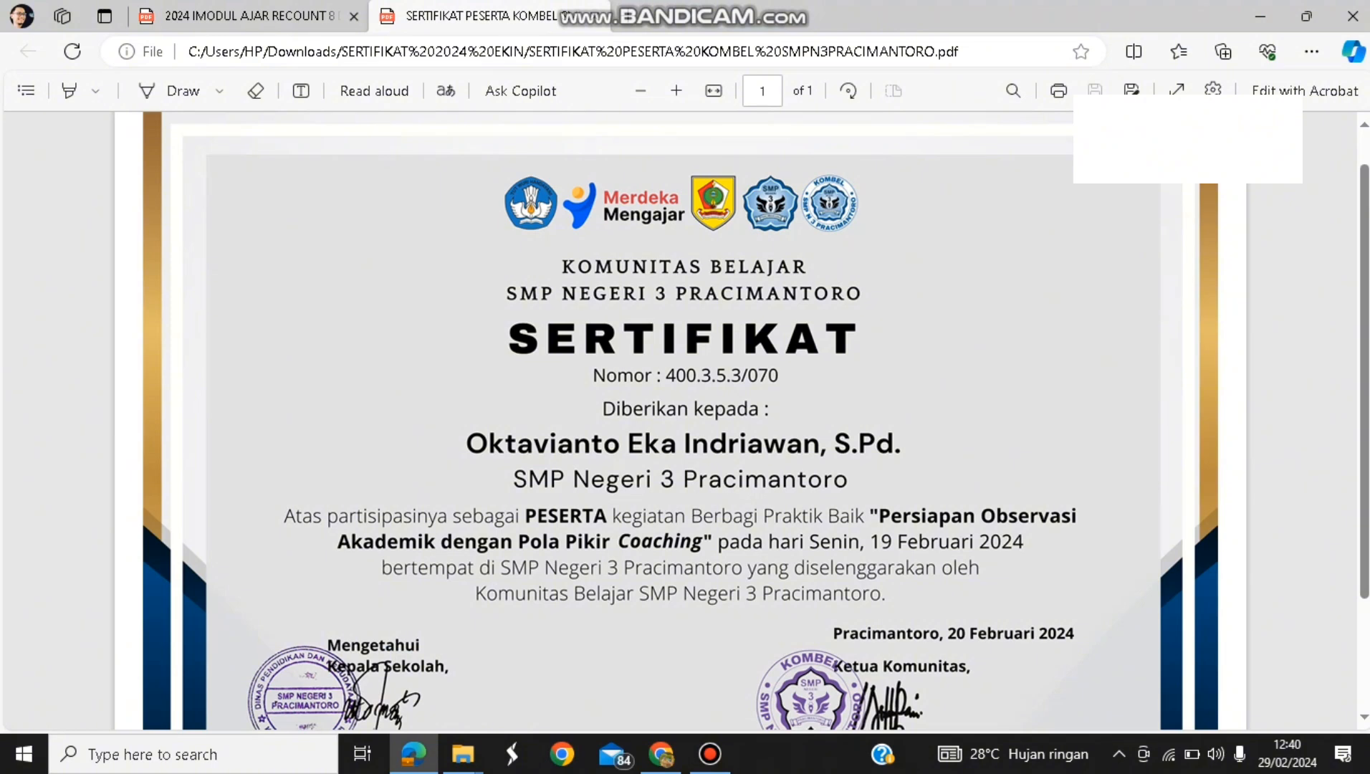
pyautogui.hotkey('alt', 'Tab')
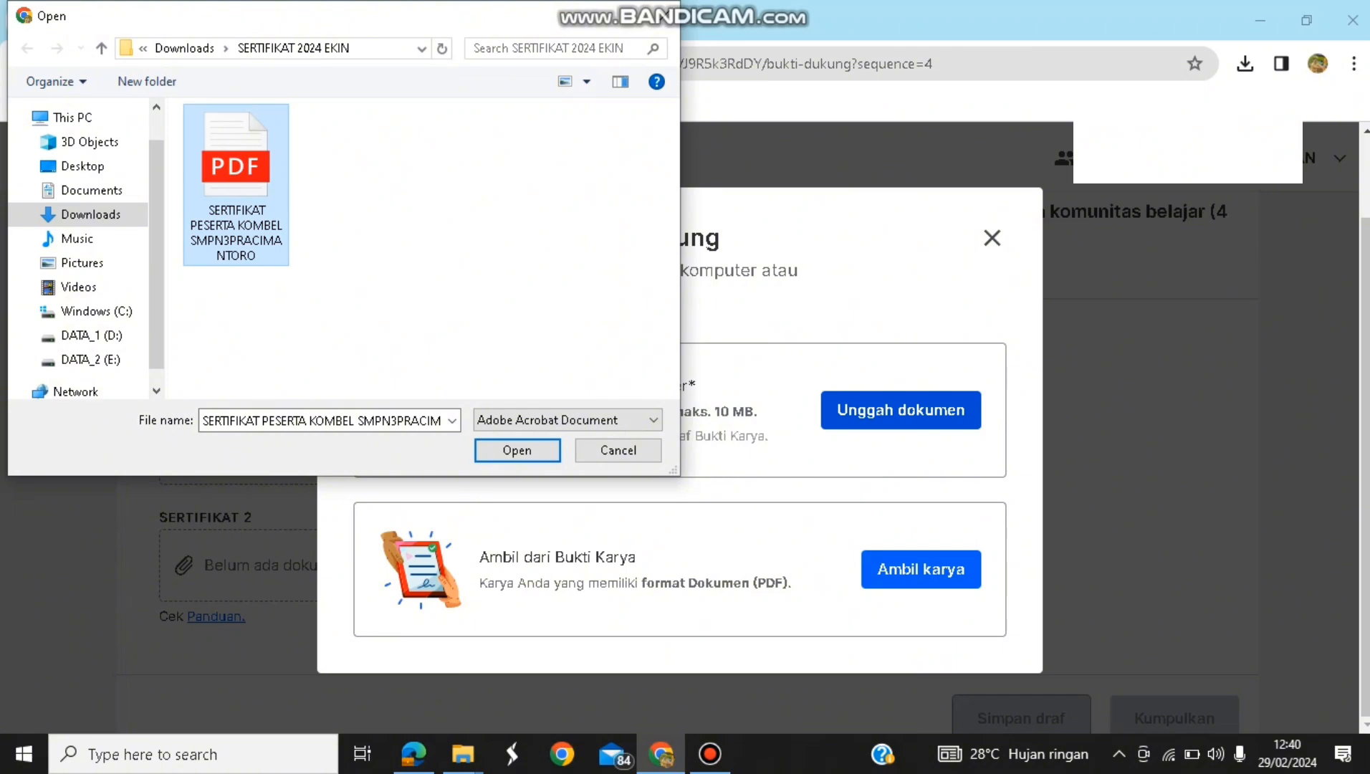
pyautogui.click(516, 451)
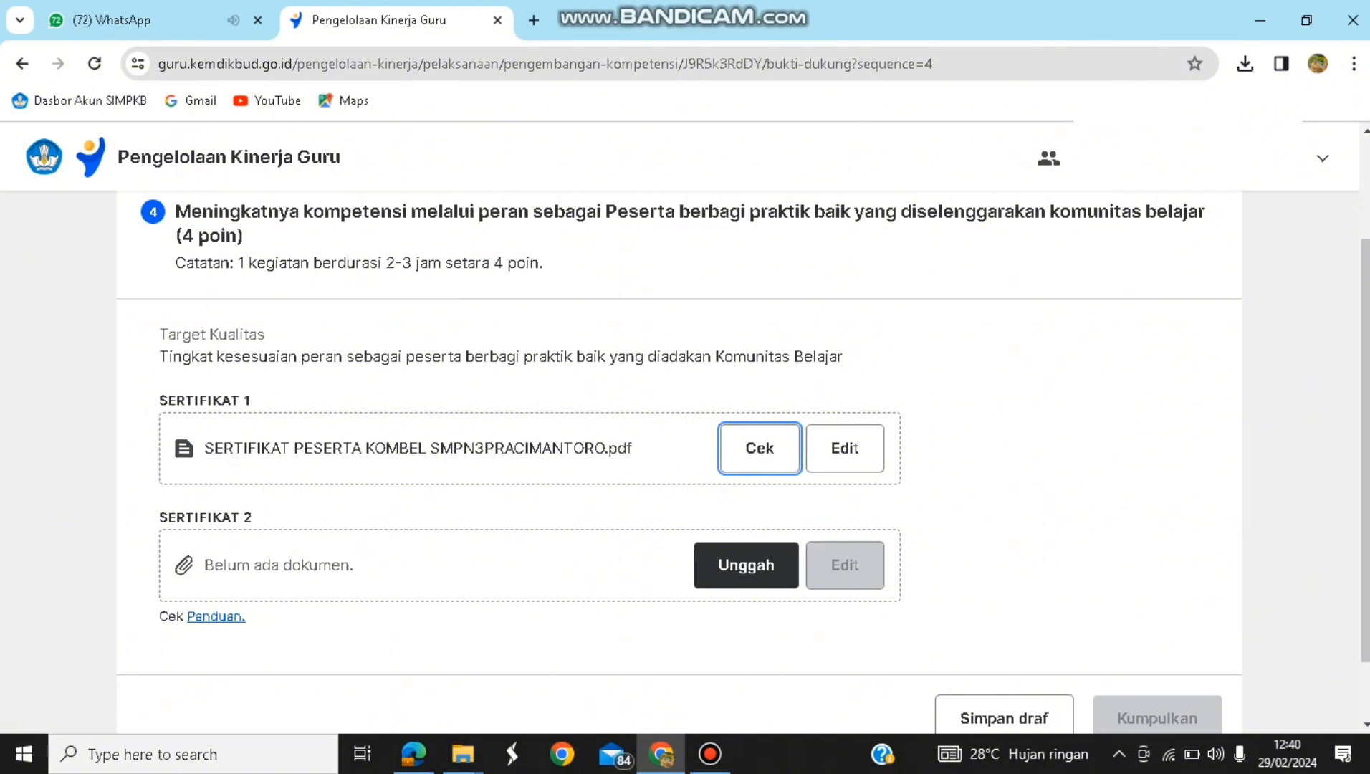
# - Leave the Sertifikat evidence page and return to the Pelaksanaan Kinerja overview
pyautogui.scroll(-1, 742, 461)
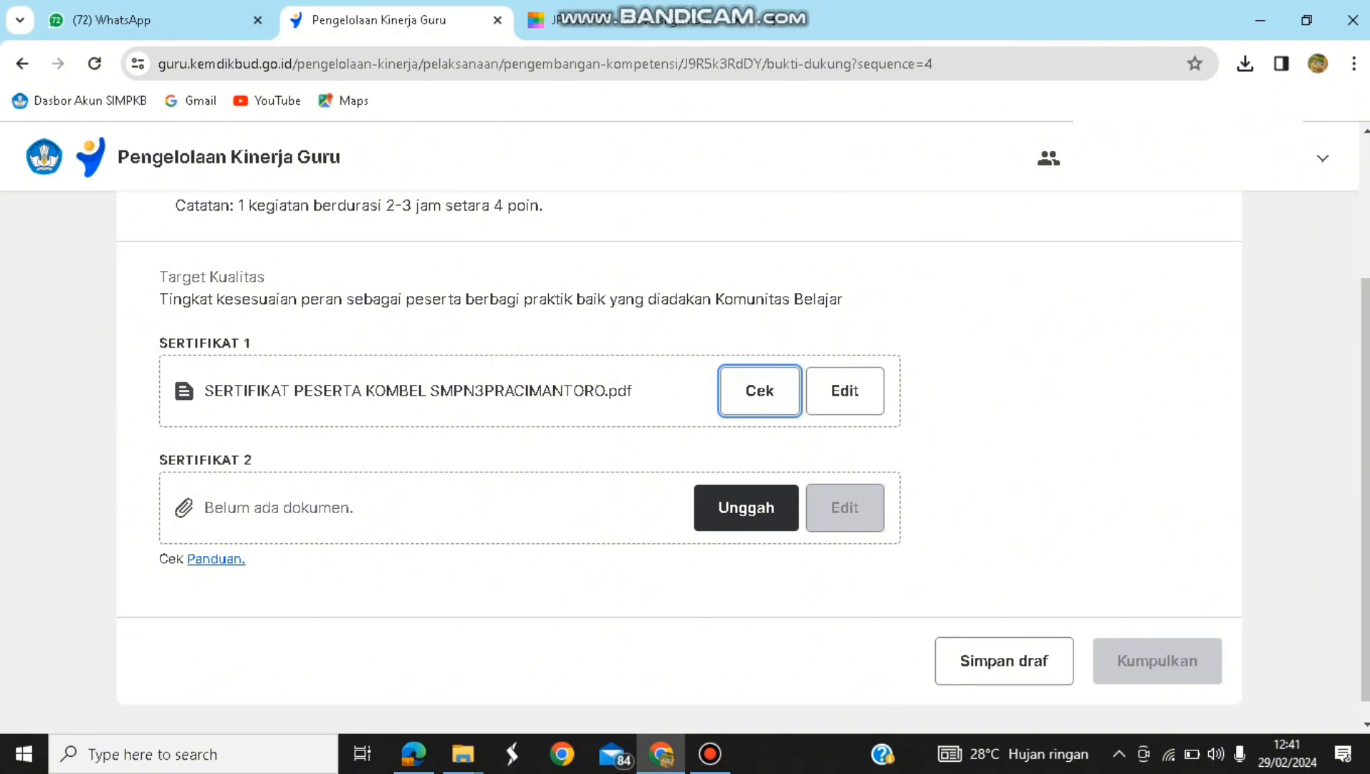
pyautogui.scroll(3, 678, 459)
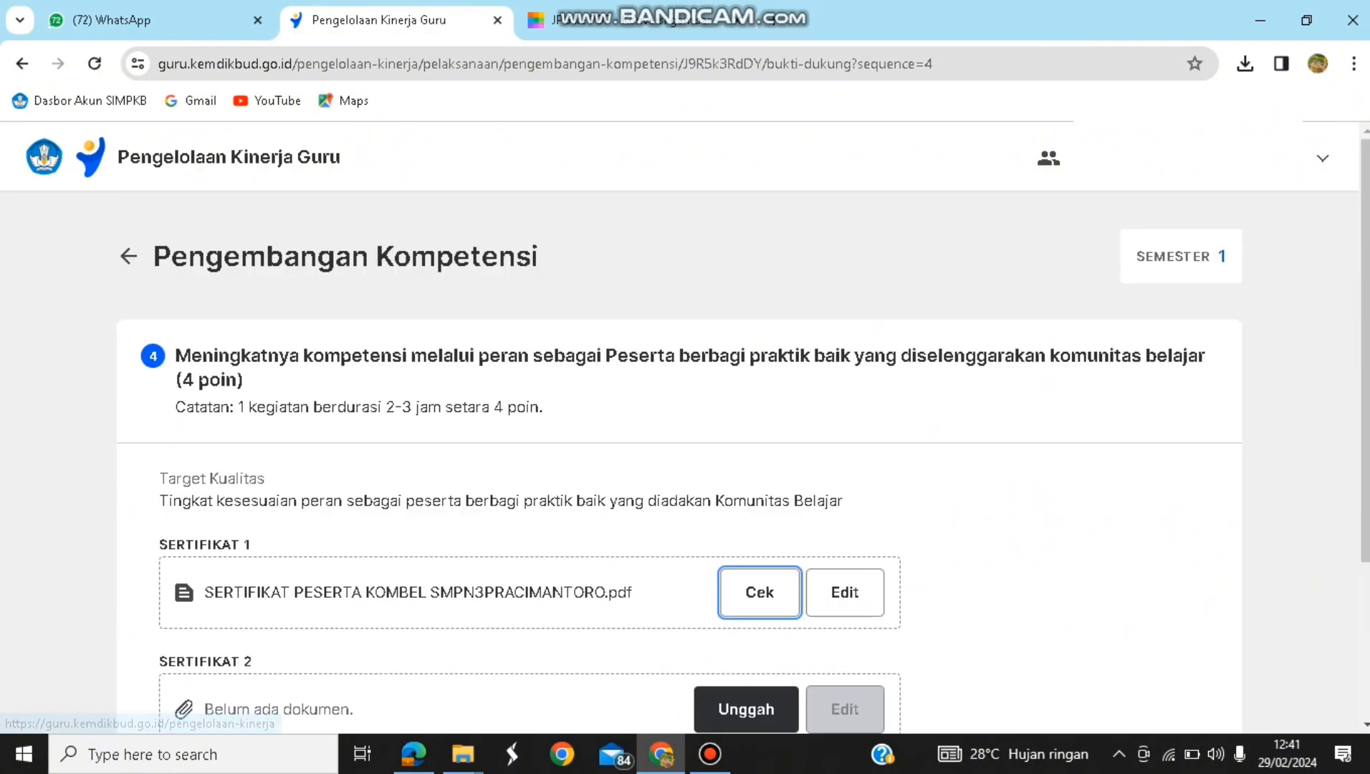
pyautogui.click(22, 64)
pyautogui.click(526, 444)
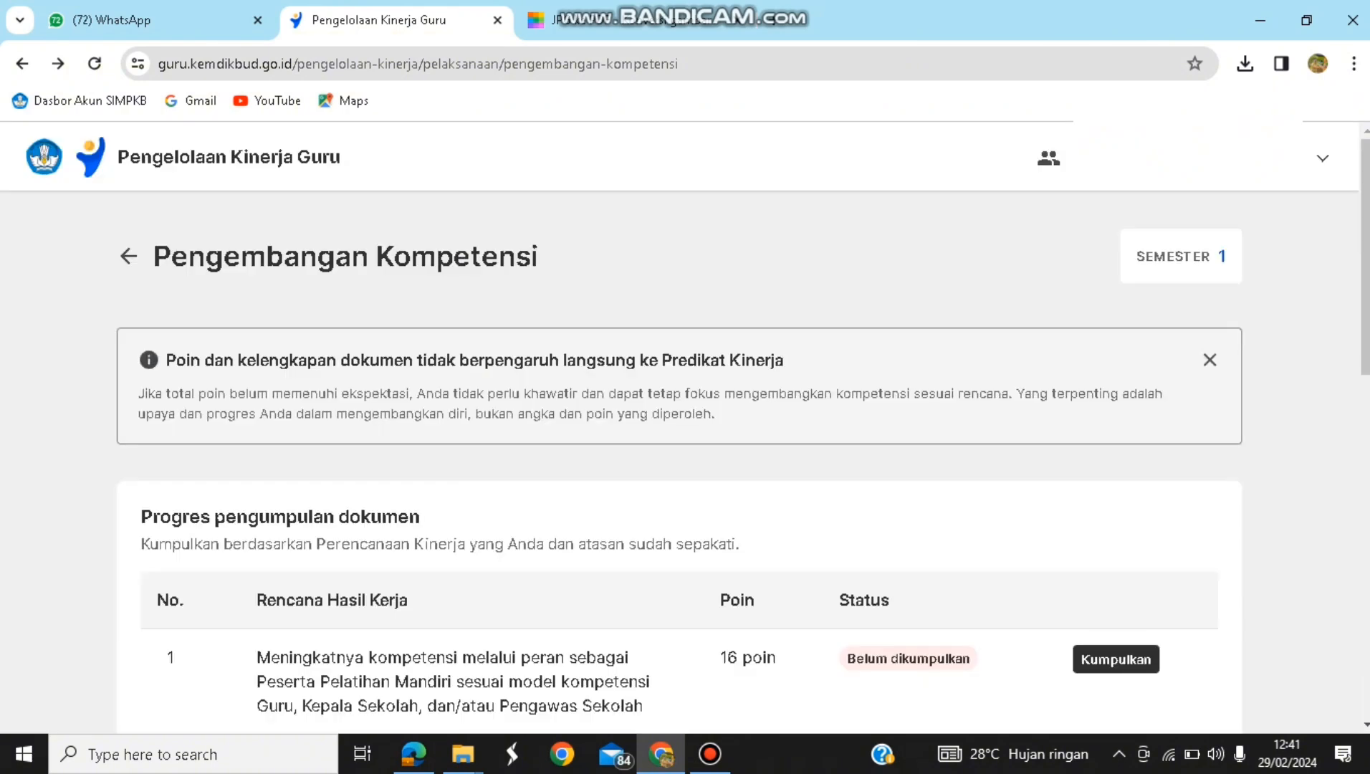
pyautogui.click(23, 64)
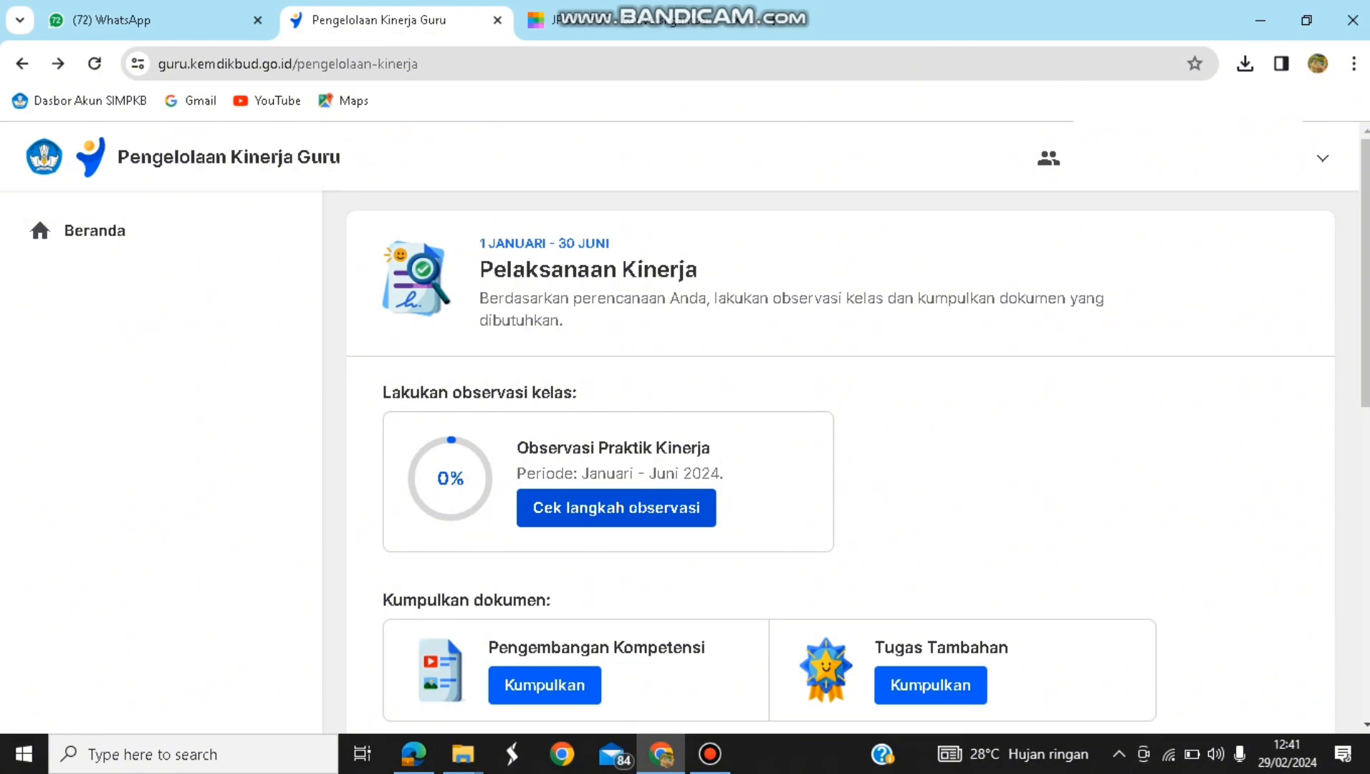
# - Open the observation steps for Observasi Praktik Kinerja and continue the drafted Dokumen Persiapan form
pyautogui.click(616, 508)
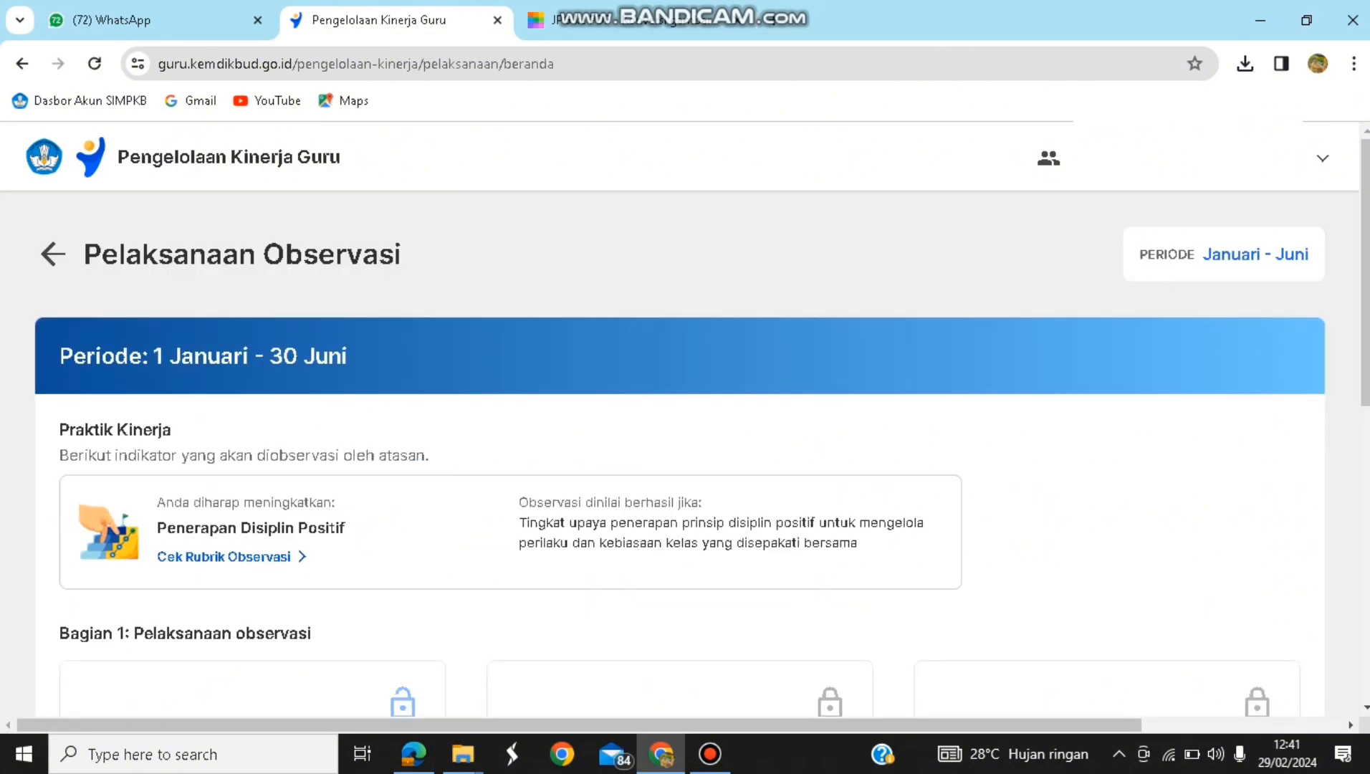
pyautogui.scroll(-3, 685, 444)
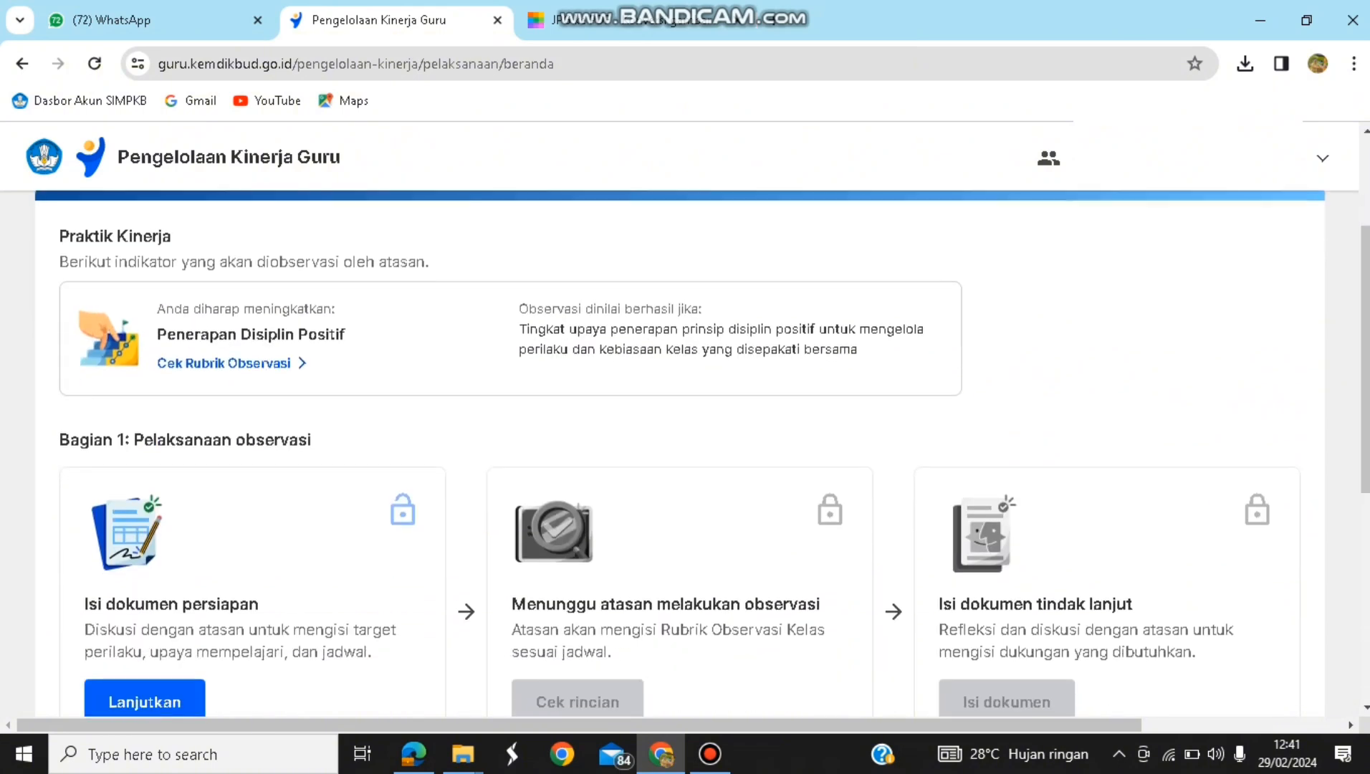
pyautogui.scroll(-6, 685, 445)
pyautogui.scroll(3, 685, 444)
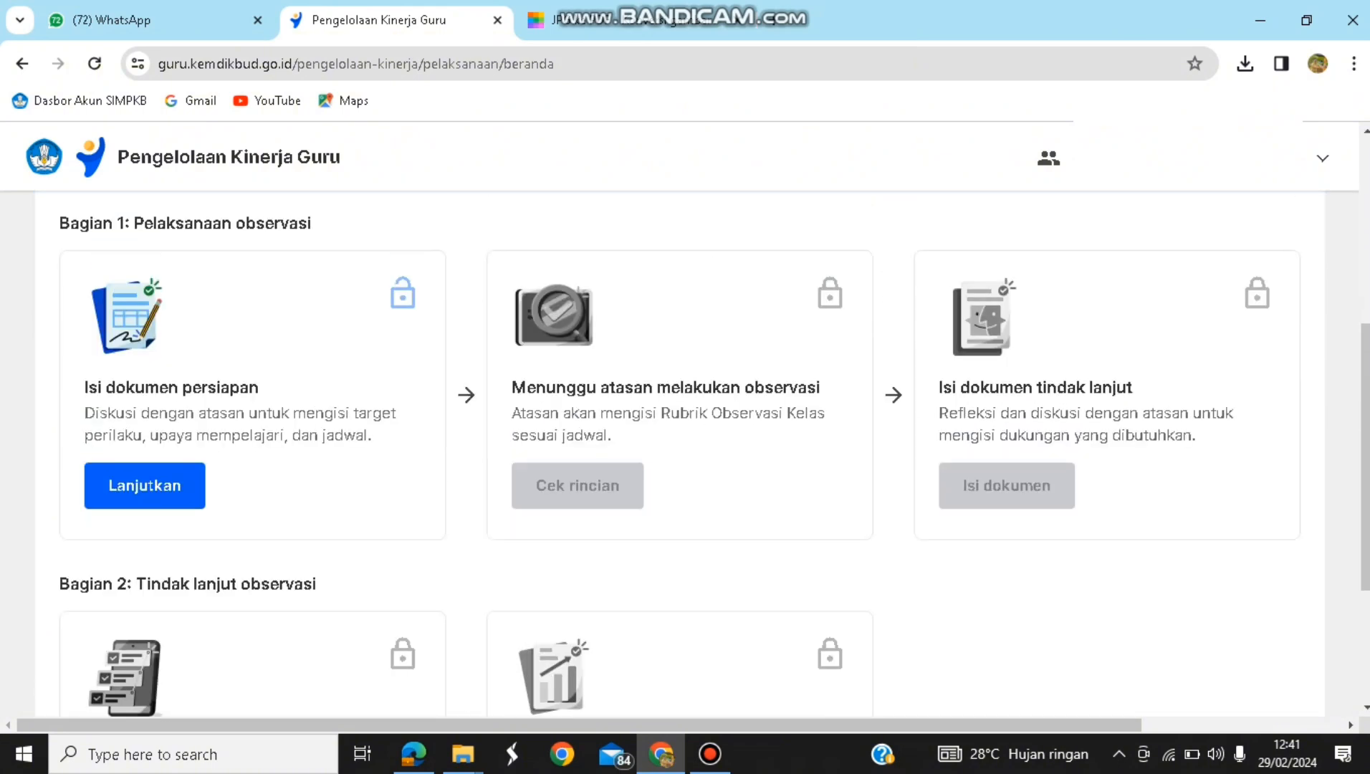
pyautogui.click(145, 547)
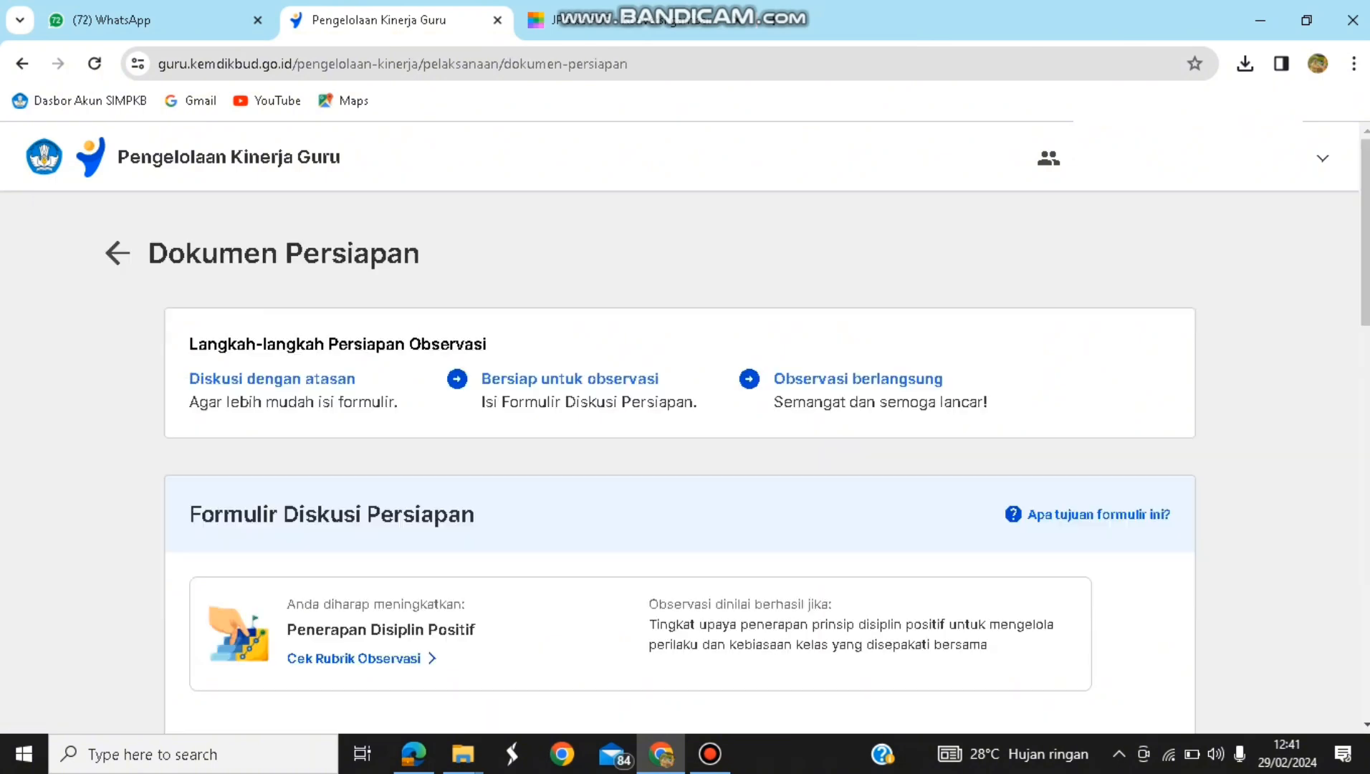
# - Review the drafted form's Target Perilaku, Upaya Mempelajari, Jadwal Observasi, Catatan lain and uploaded teaching module
pyautogui.scroll(-8, 680, 445)
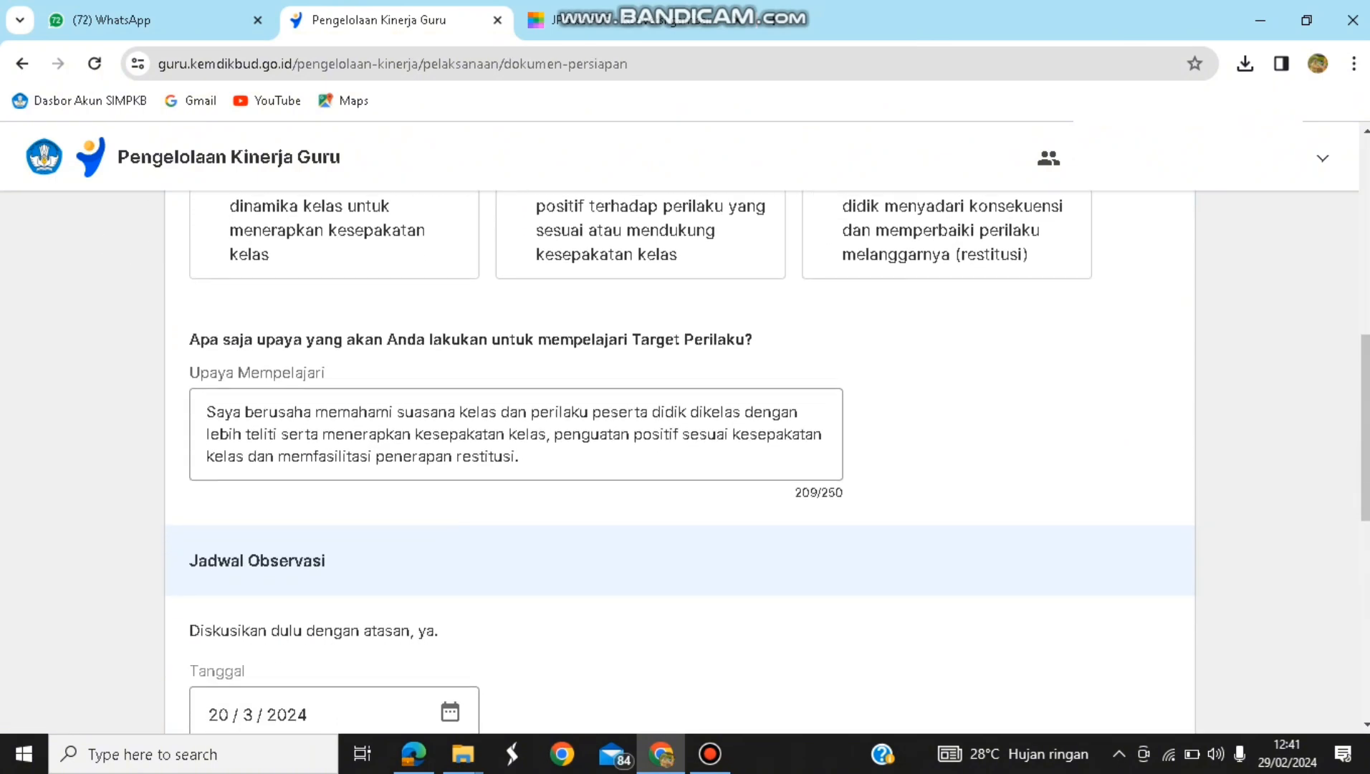
pyautogui.scroll(2, 679, 444)
pyautogui.scroll(3, 679, 462)
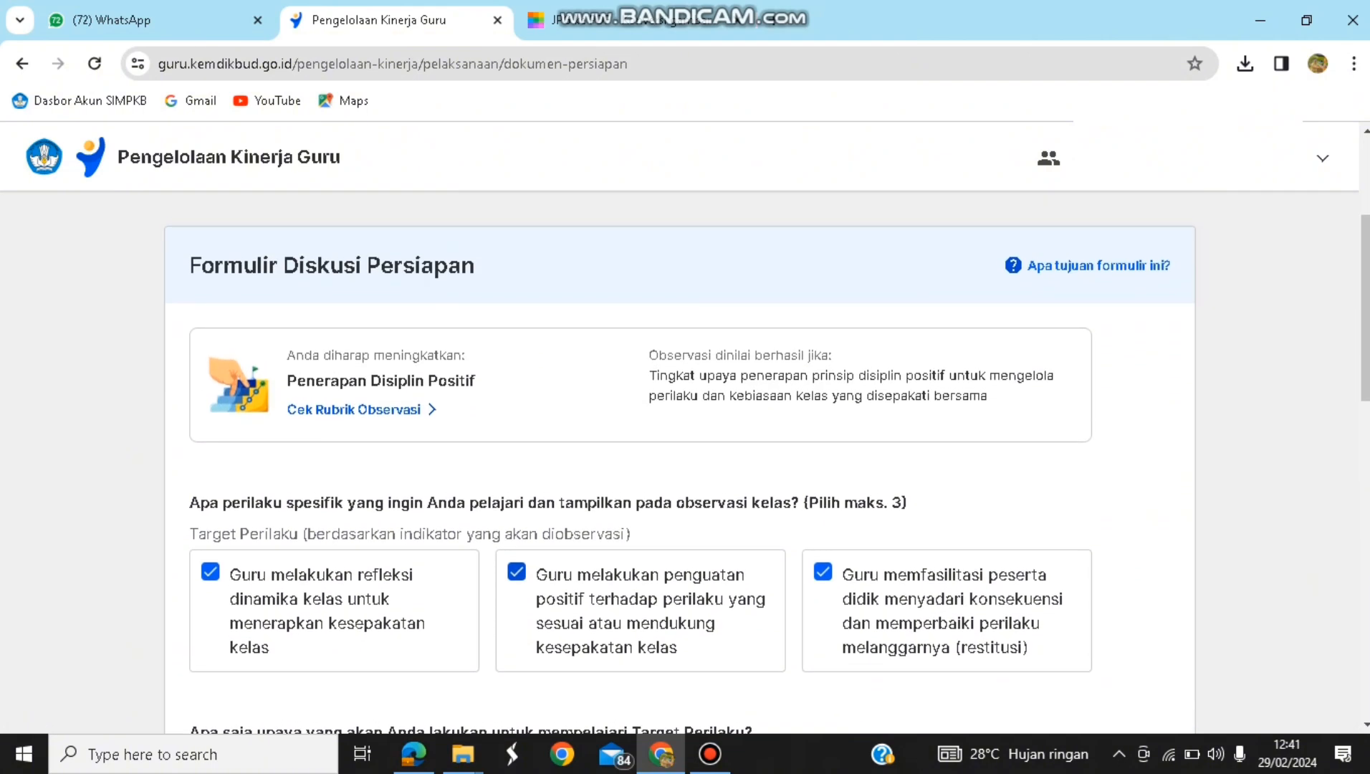
pyautogui.scroll(1, 679, 462)
pyautogui.scroll(-1, 680, 462)
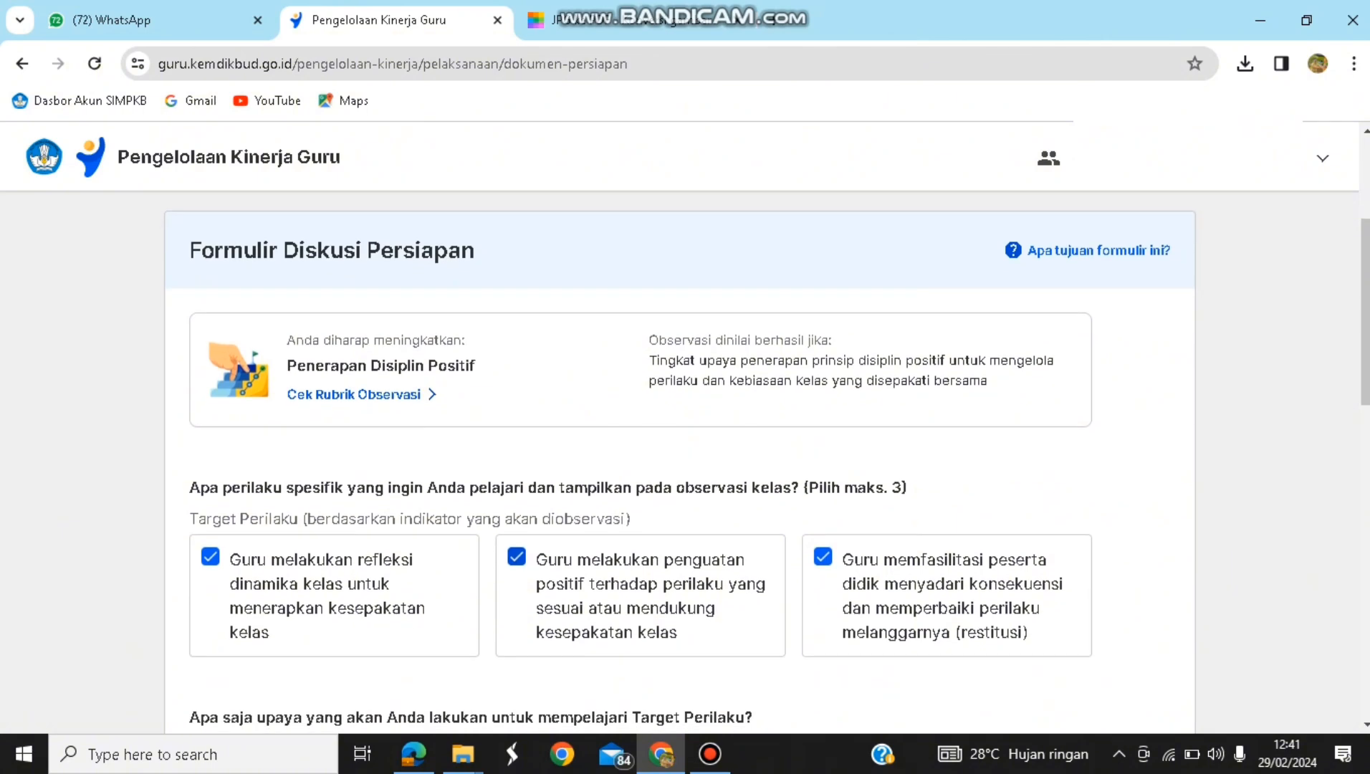
pyautogui.scroll(-1, 679, 462)
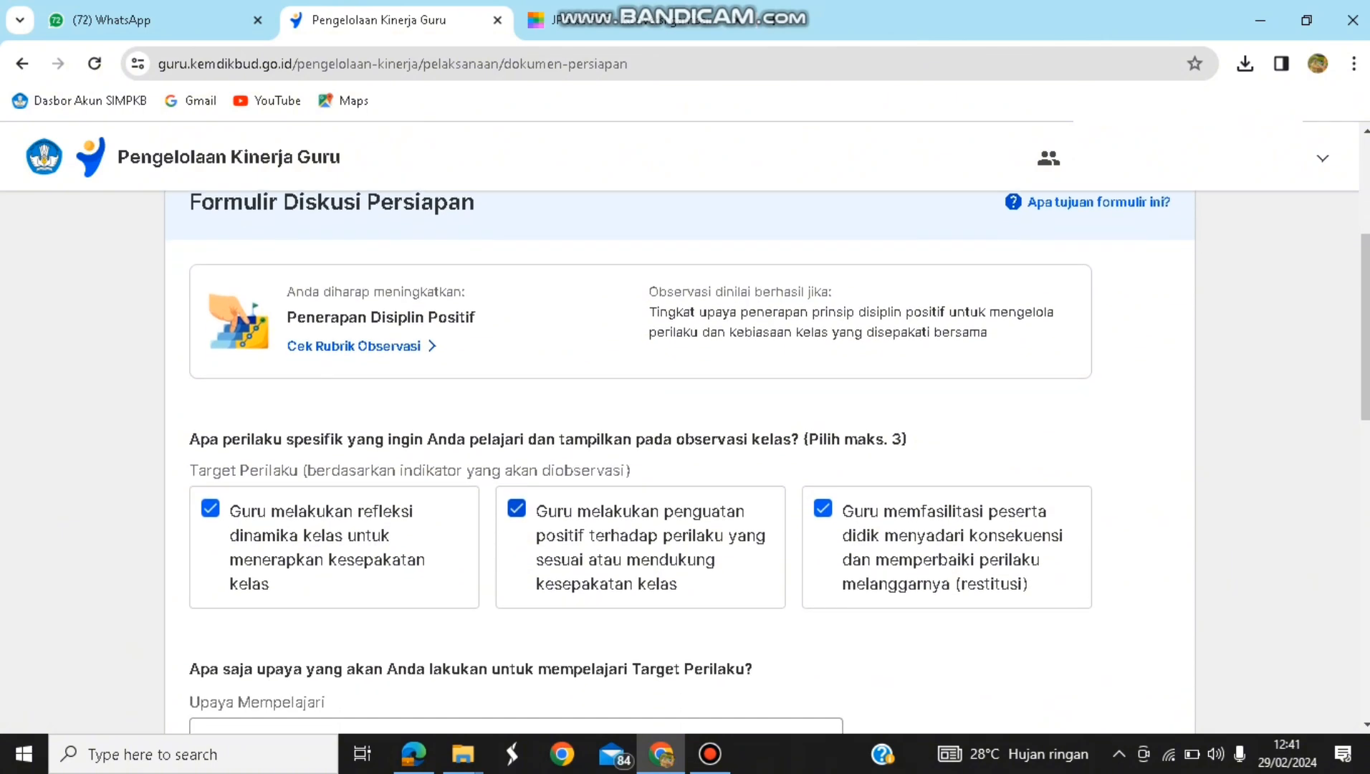
pyautogui.scroll(-2, 679, 462)
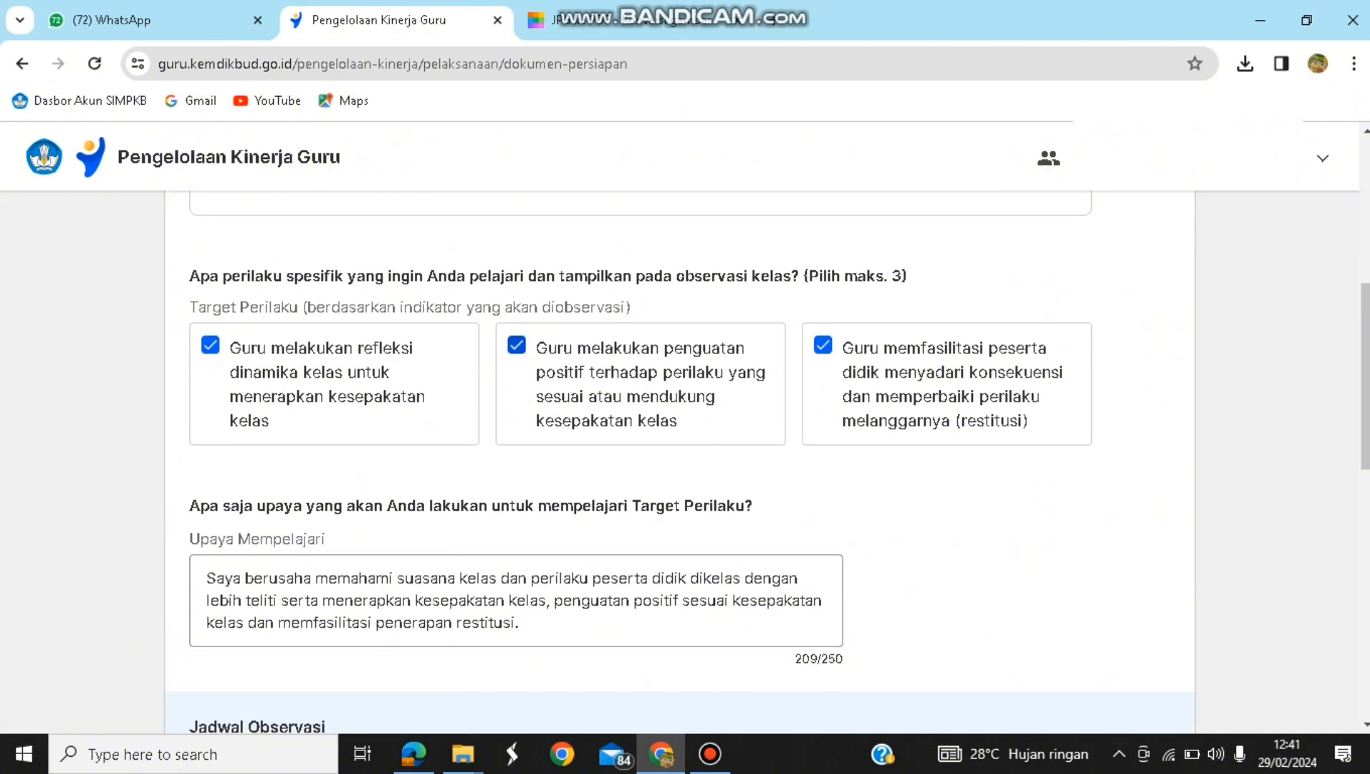
pyautogui.scroll(-2, 679, 463)
pyautogui.scroll(-3, 679, 462)
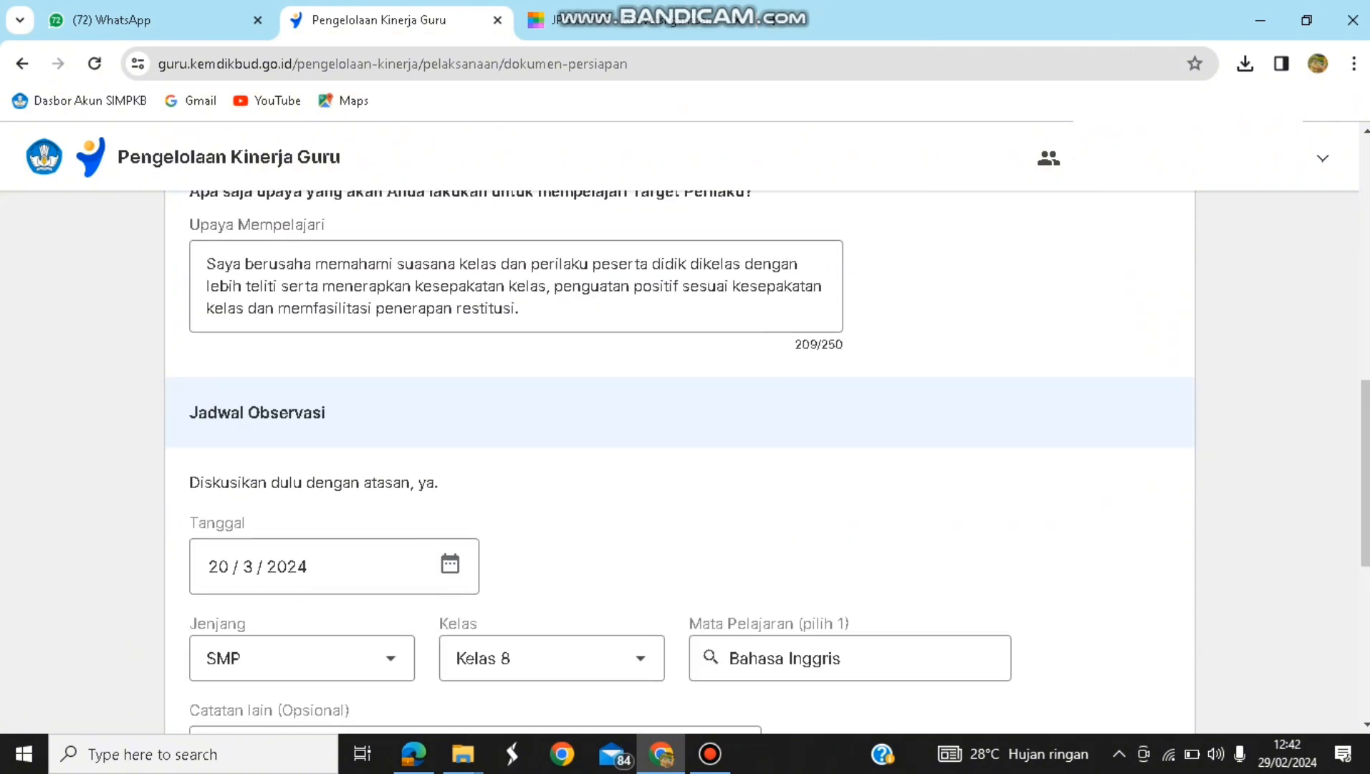
pyautogui.scroll(-3, 679, 462)
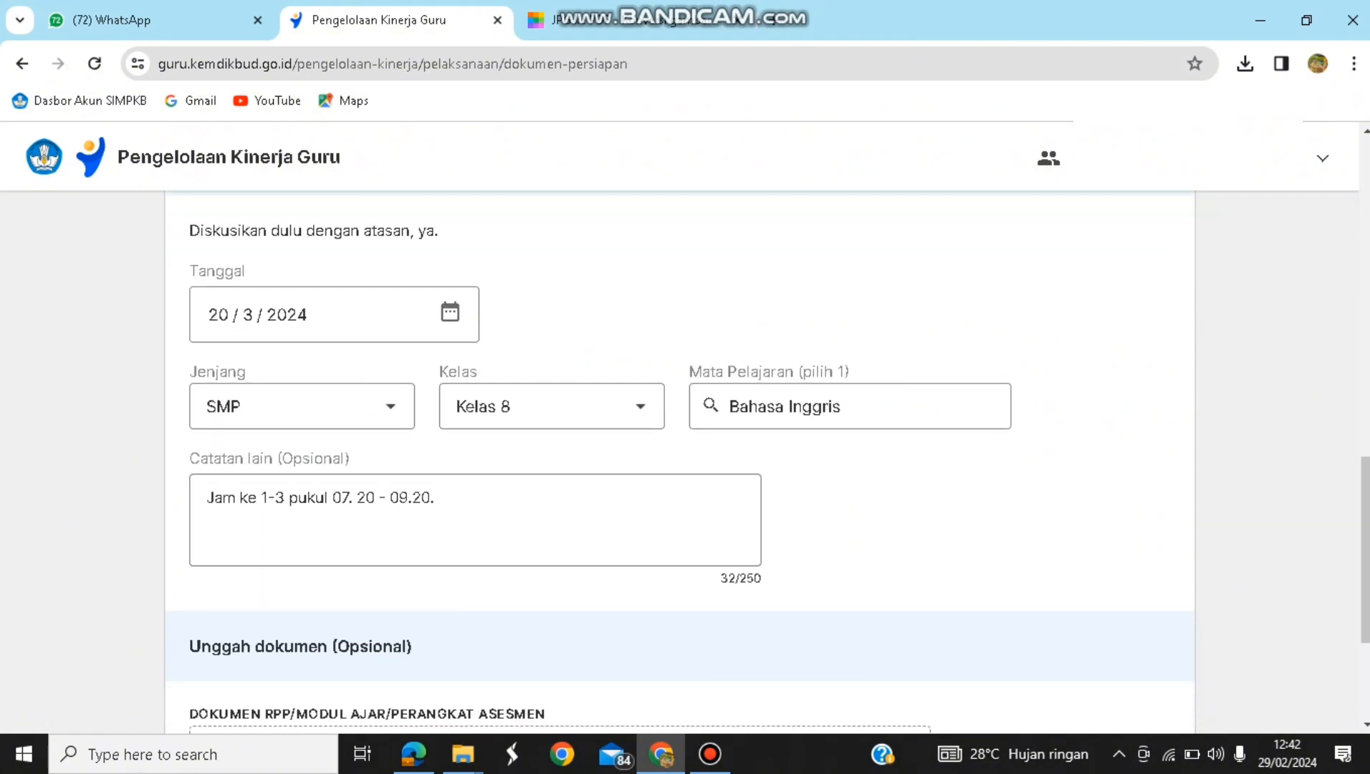
pyautogui.scroll(-3, 679, 462)
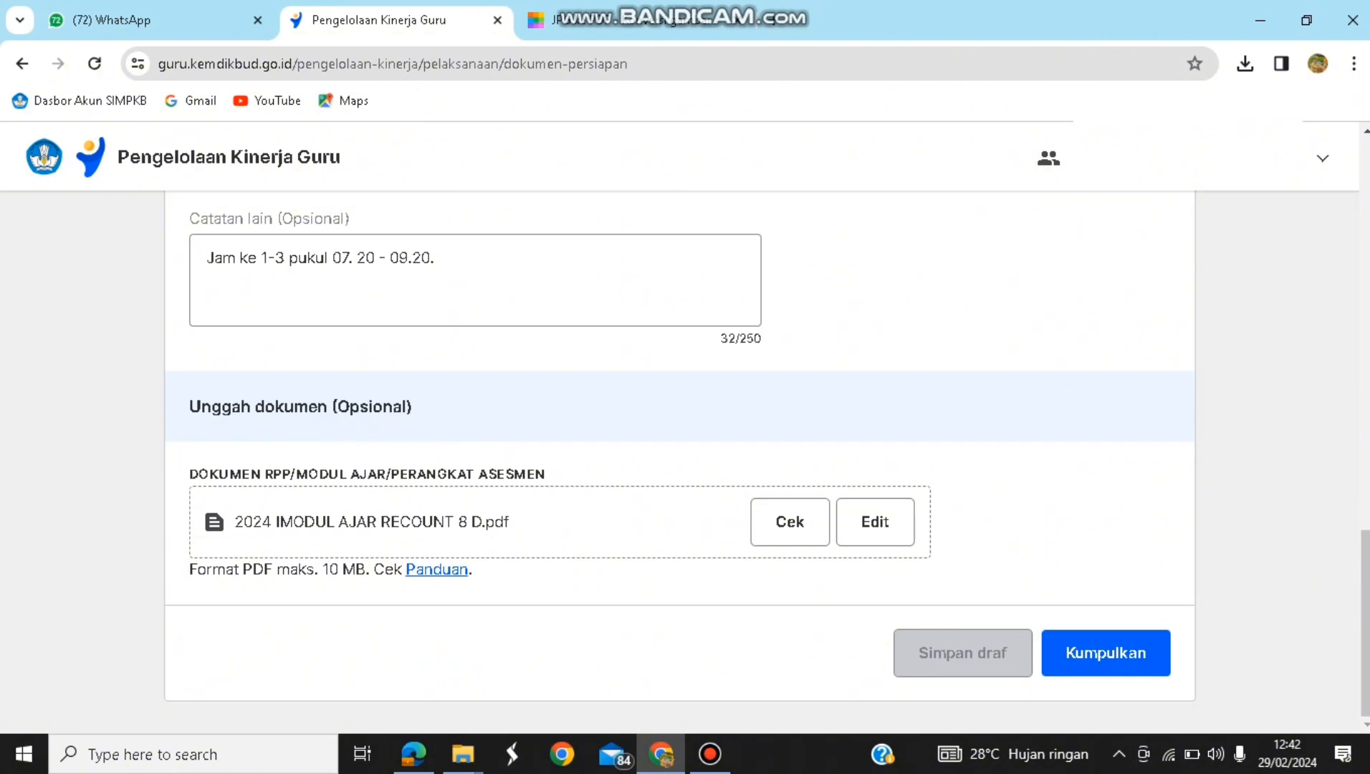
# - Submit the Dokumen Persiapan form, confirm the submission and check the Bagian 1 observation steps
pyautogui.click(1105, 652)
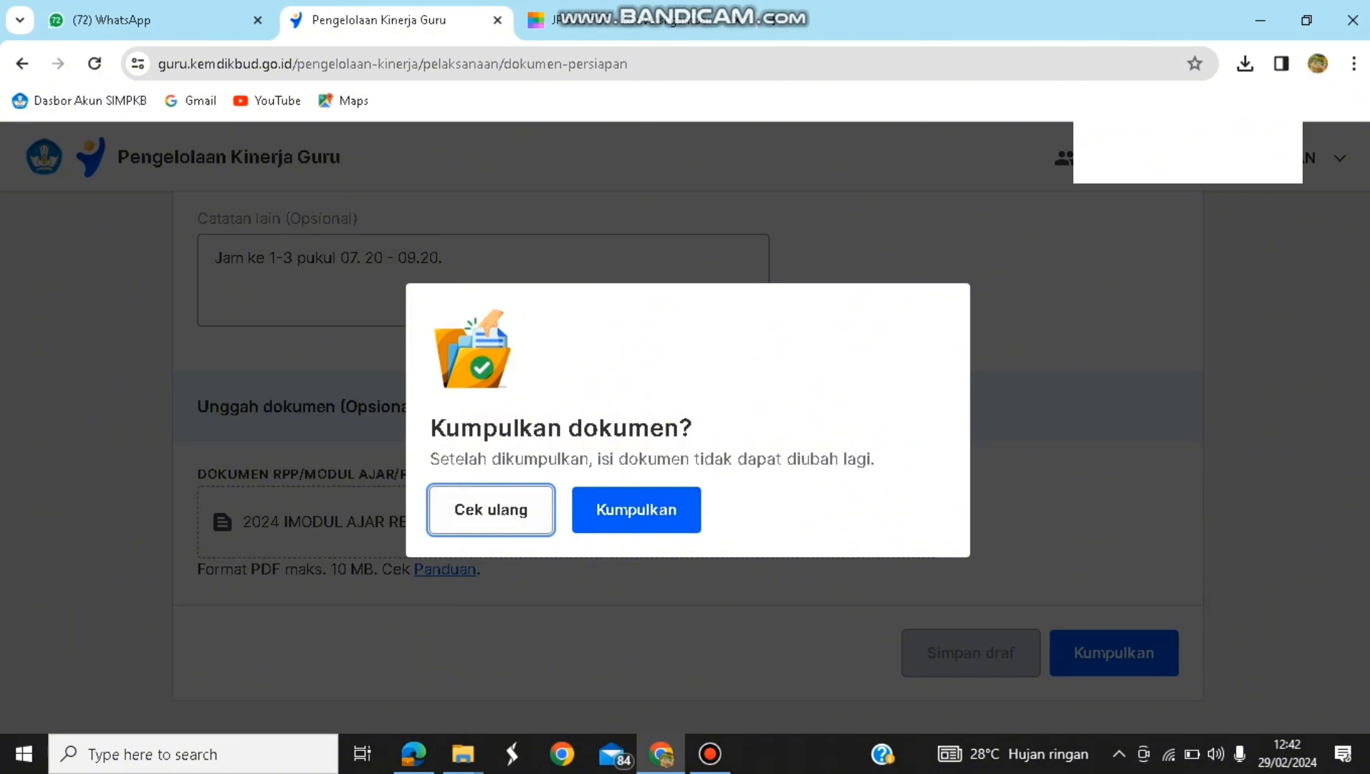
pyautogui.click(637, 509)
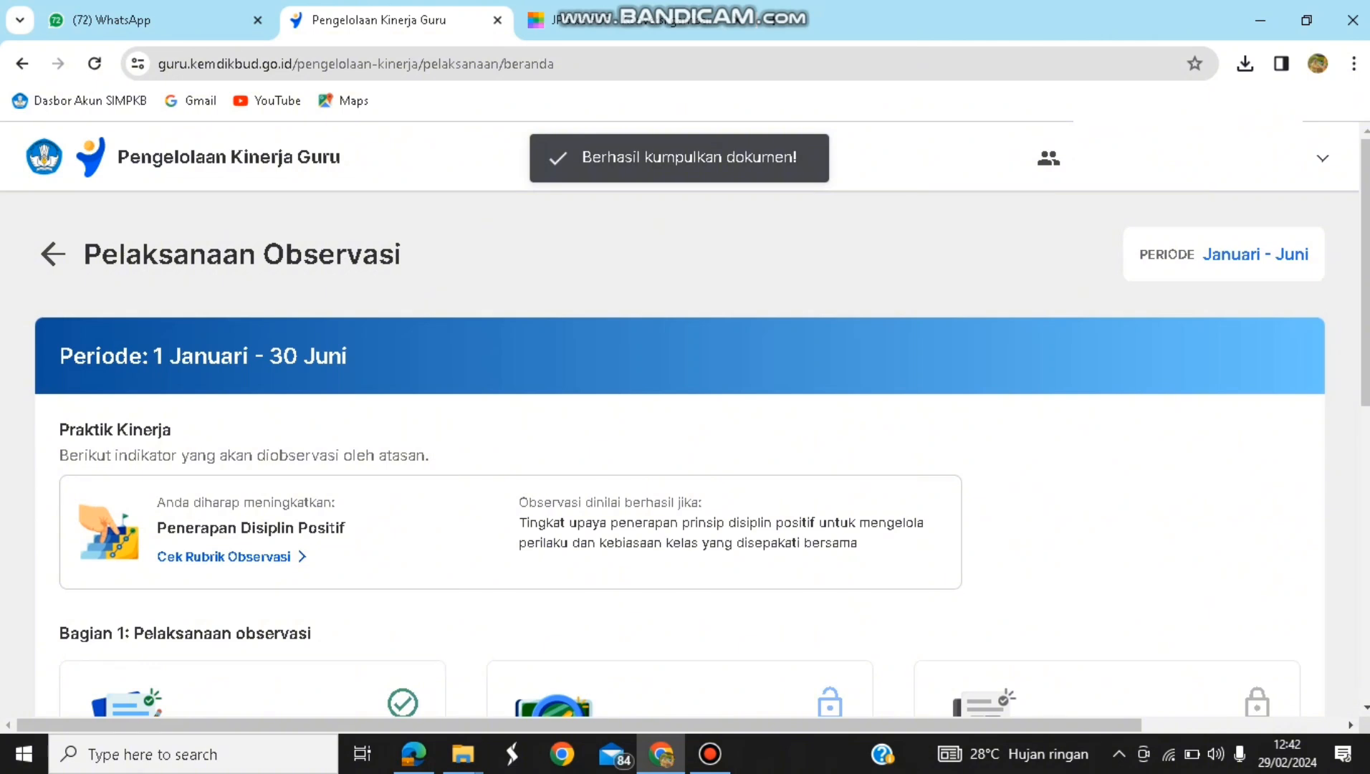
pyautogui.scroll(-1, 679, 468)
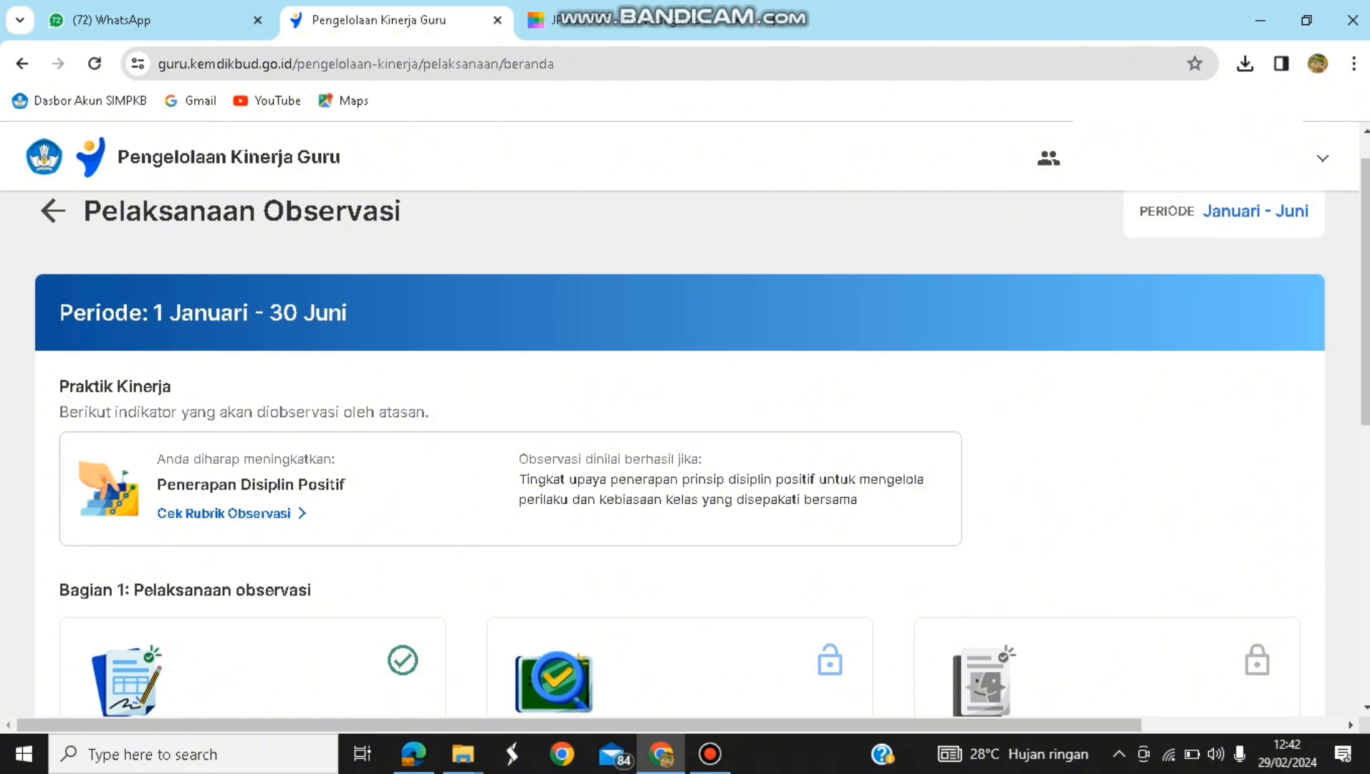
pyautogui.scroll(-3, 679, 439)
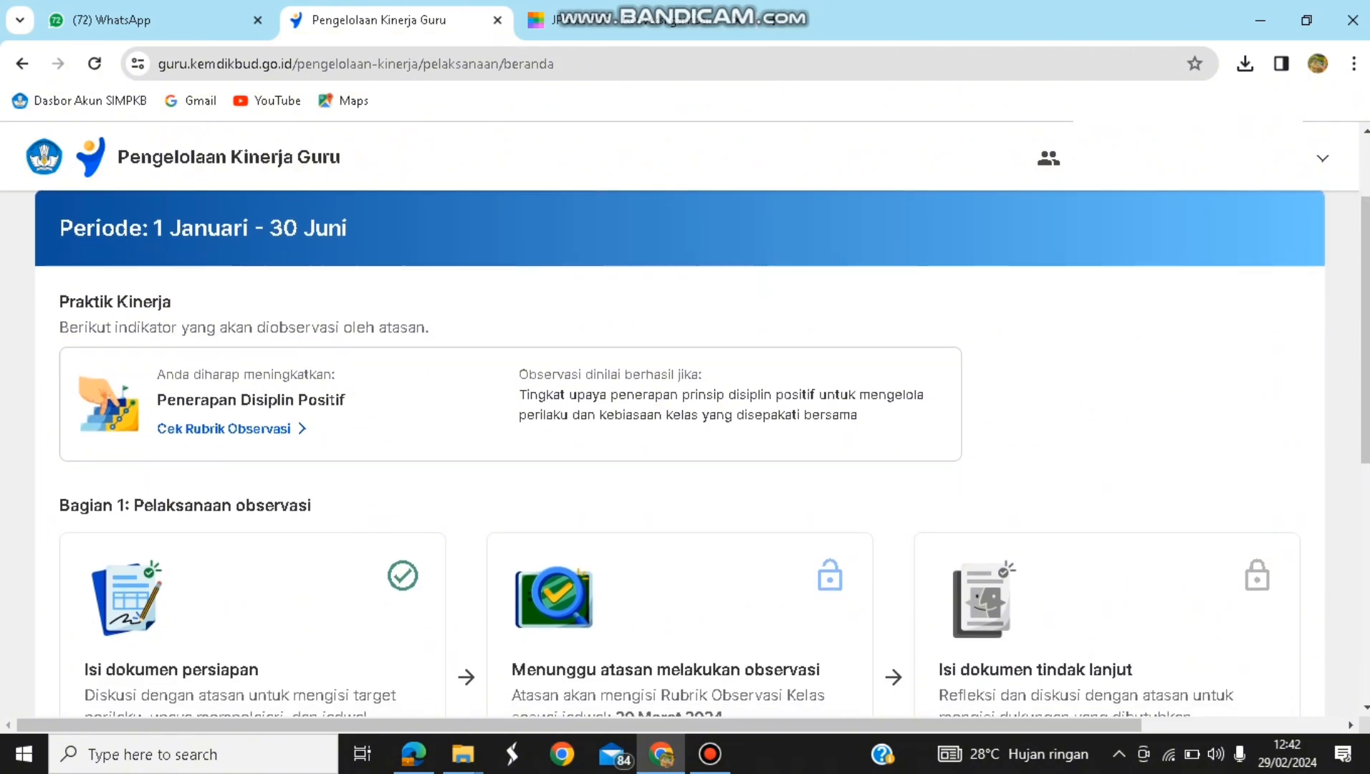
# - Open the details of the "Menunggu atasan melakukan observasi" stage in Bagian 1: Pelaksanaan observasi
pyautogui.scroll(-2, 679, 439)
pyautogui.scroll(1, 679, 438)
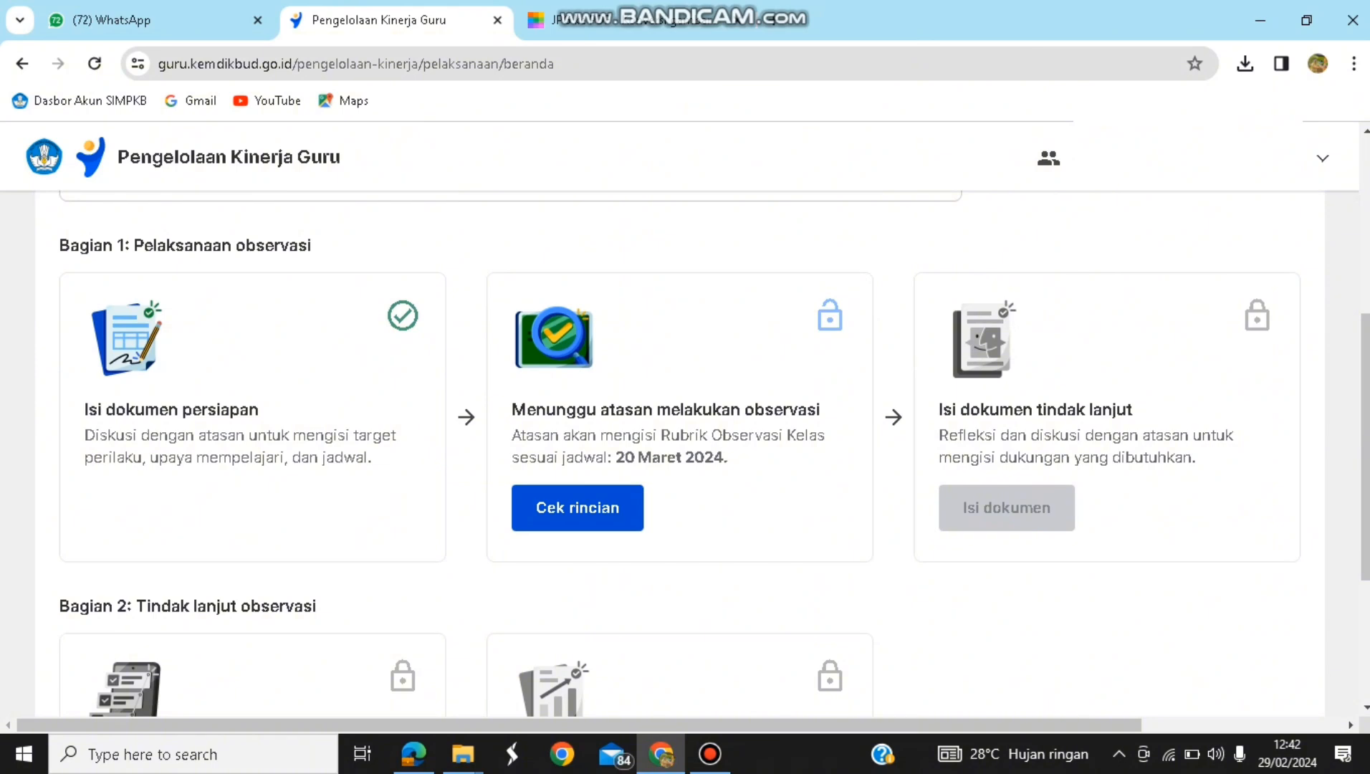
pyautogui.click(578, 508)
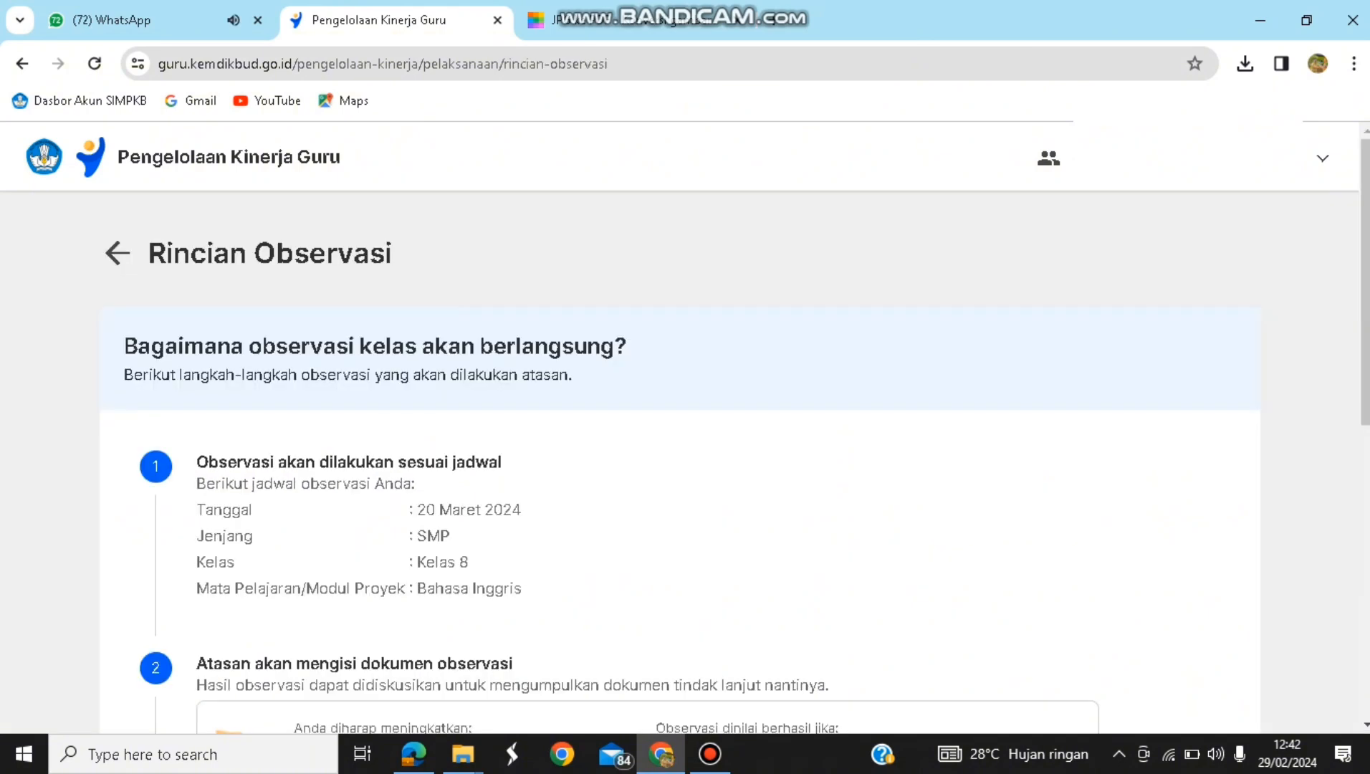
# - Review the Rincian Observasi page's observation schedule, Fokus Observasi, Upaya Mempelajari, preparation advice and closing notes about the Rubrik Observasi and final assessment
pyautogui.scroll(-2, 685, 430)
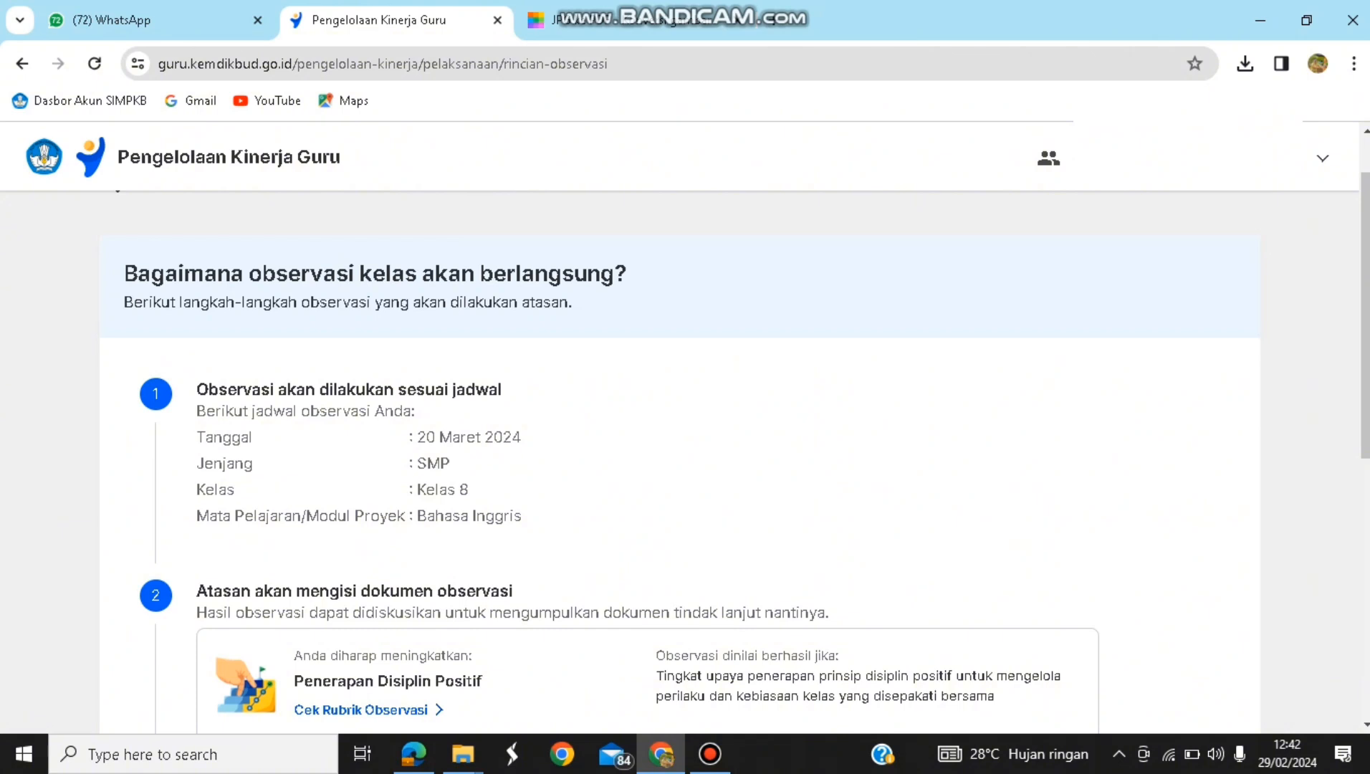
pyautogui.scroll(-2, 685, 451)
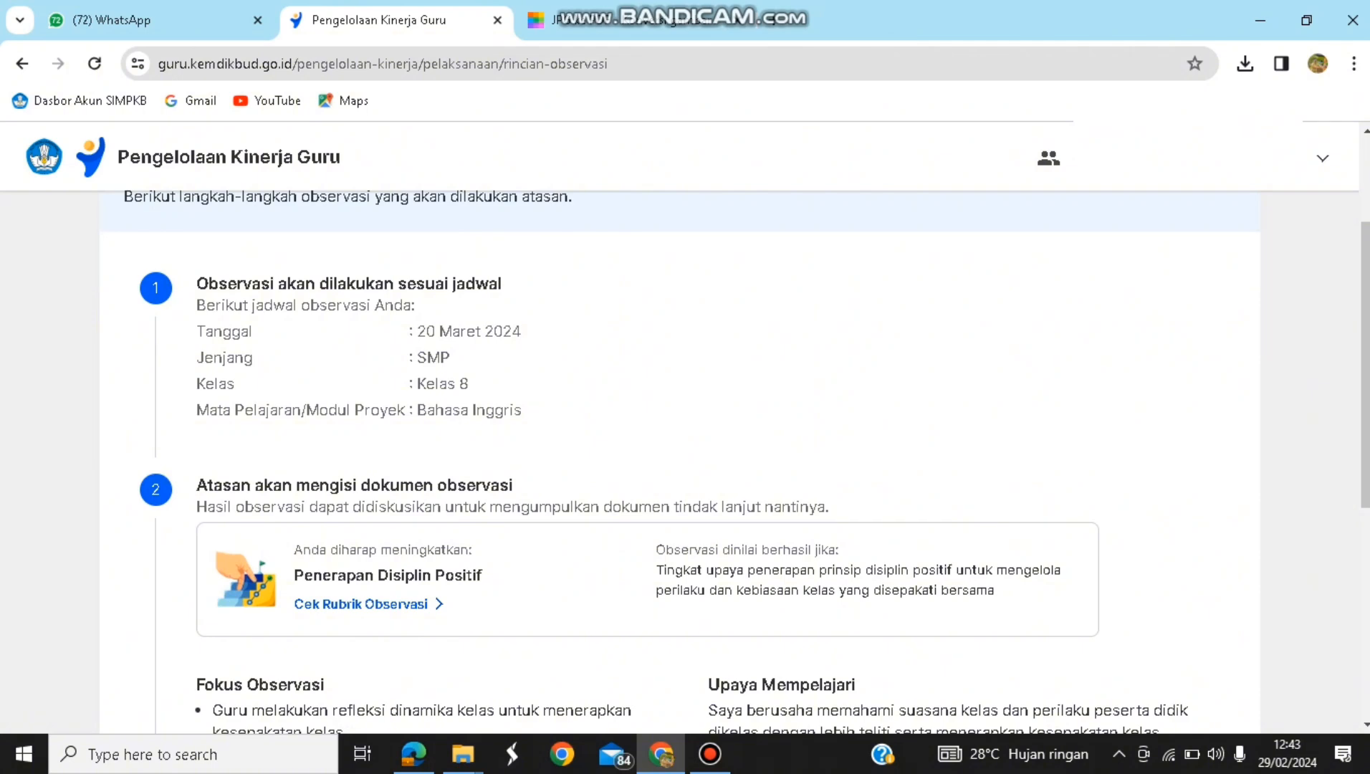
pyautogui.scroll(-3, 685, 462)
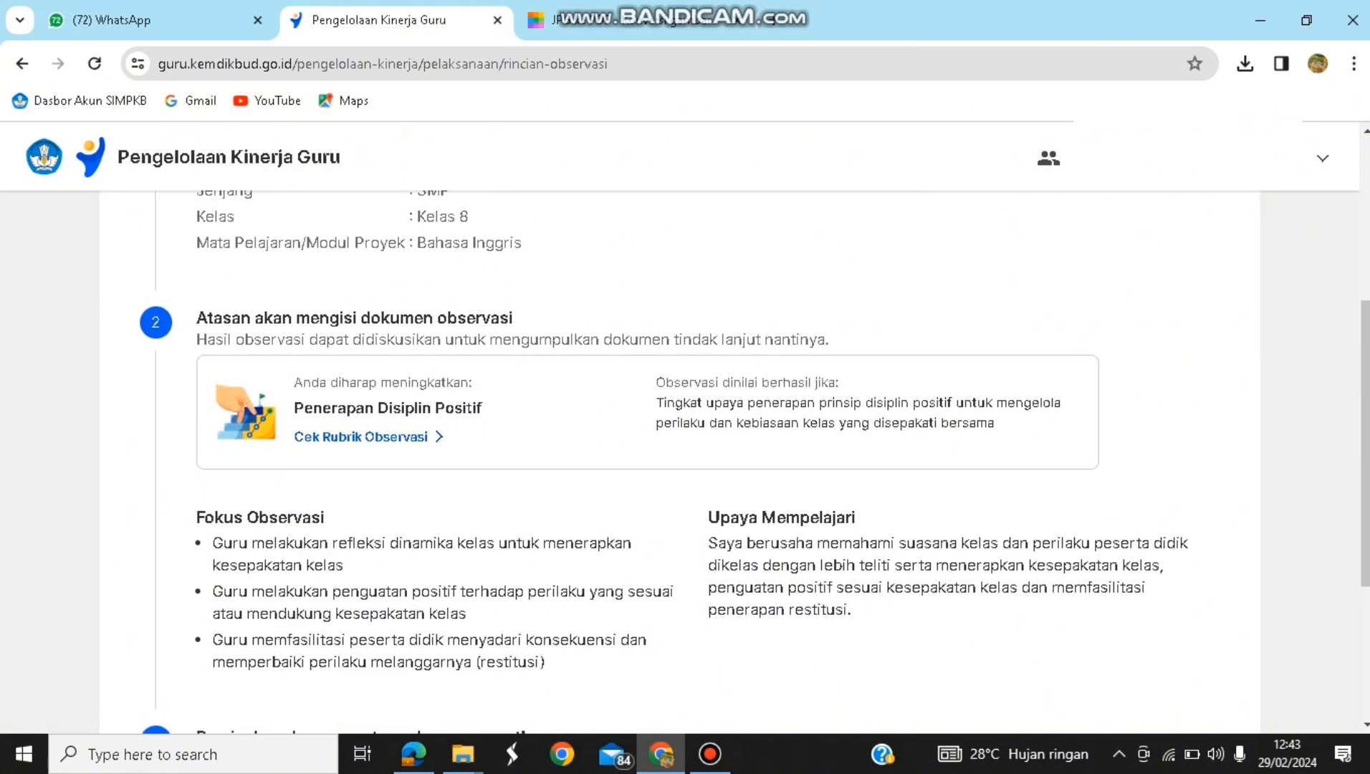
pyautogui.scroll(-3, 685, 462)
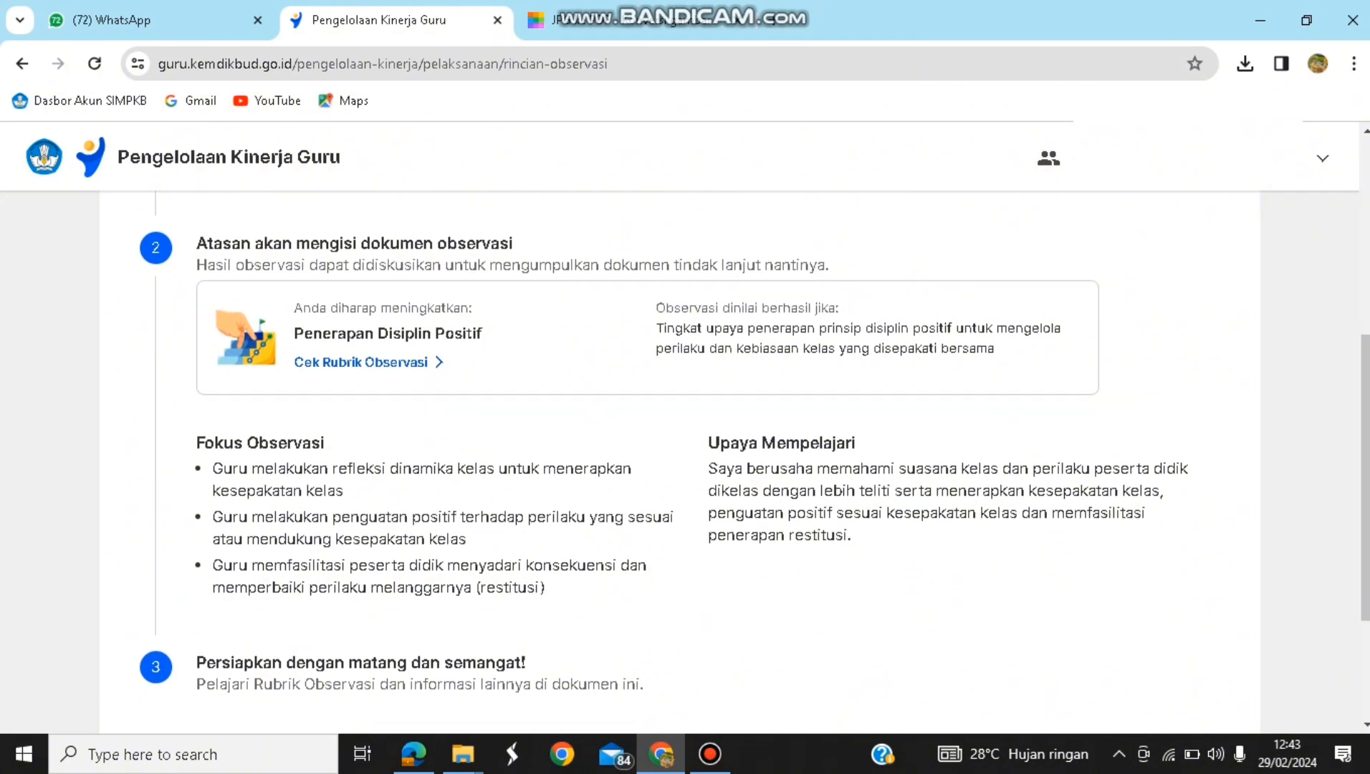
pyautogui.scroll(-1, 685, 462)
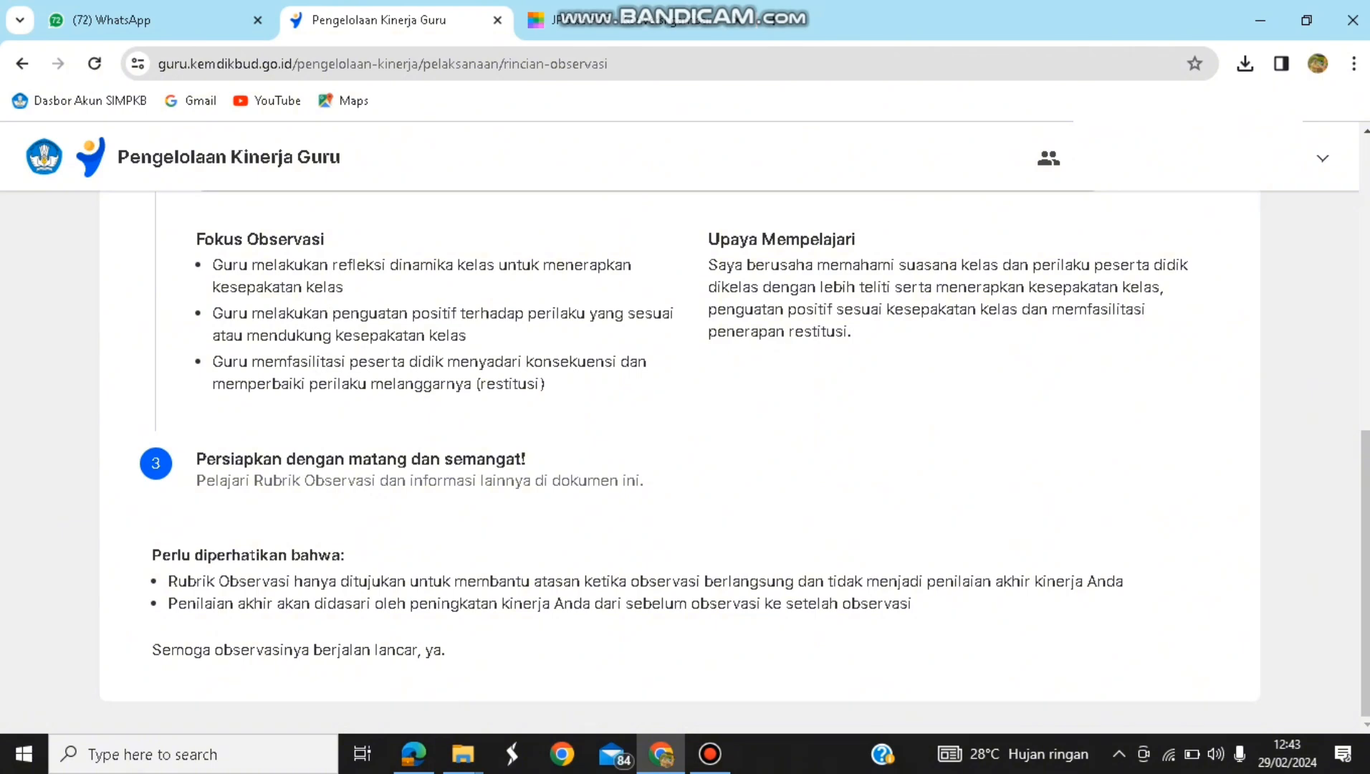
pyautogui.scroll(2, 681, 458)
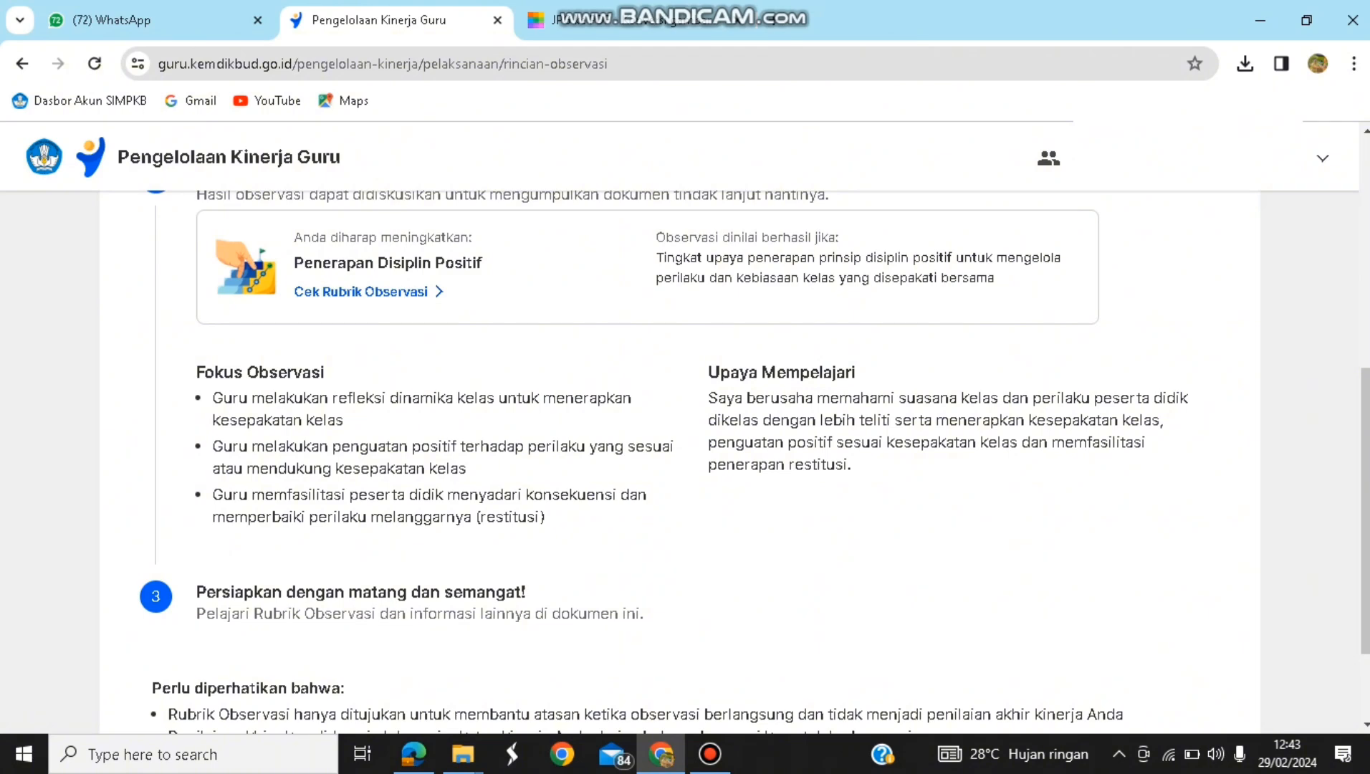
pyautogui.scroll(-2, 680, 458)
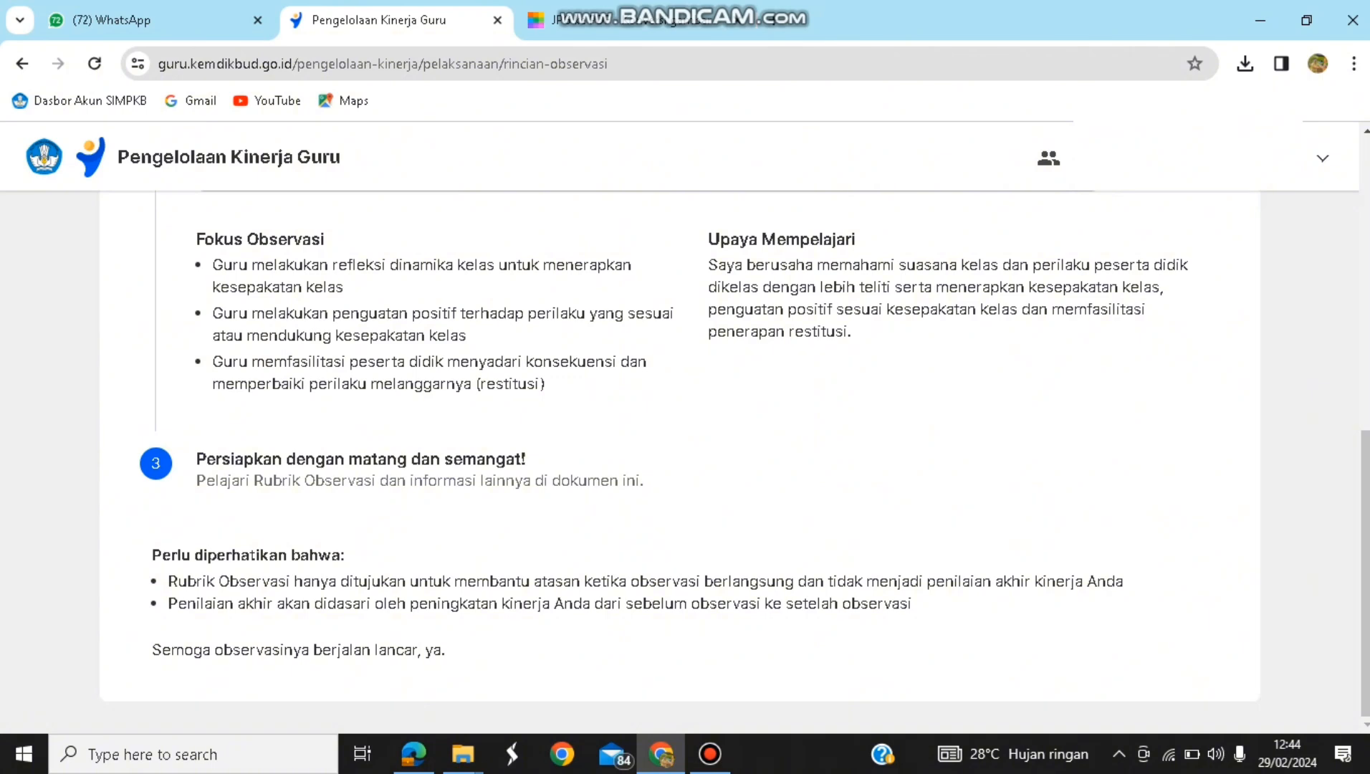
pyautogui.scroll(6, 735, 461)
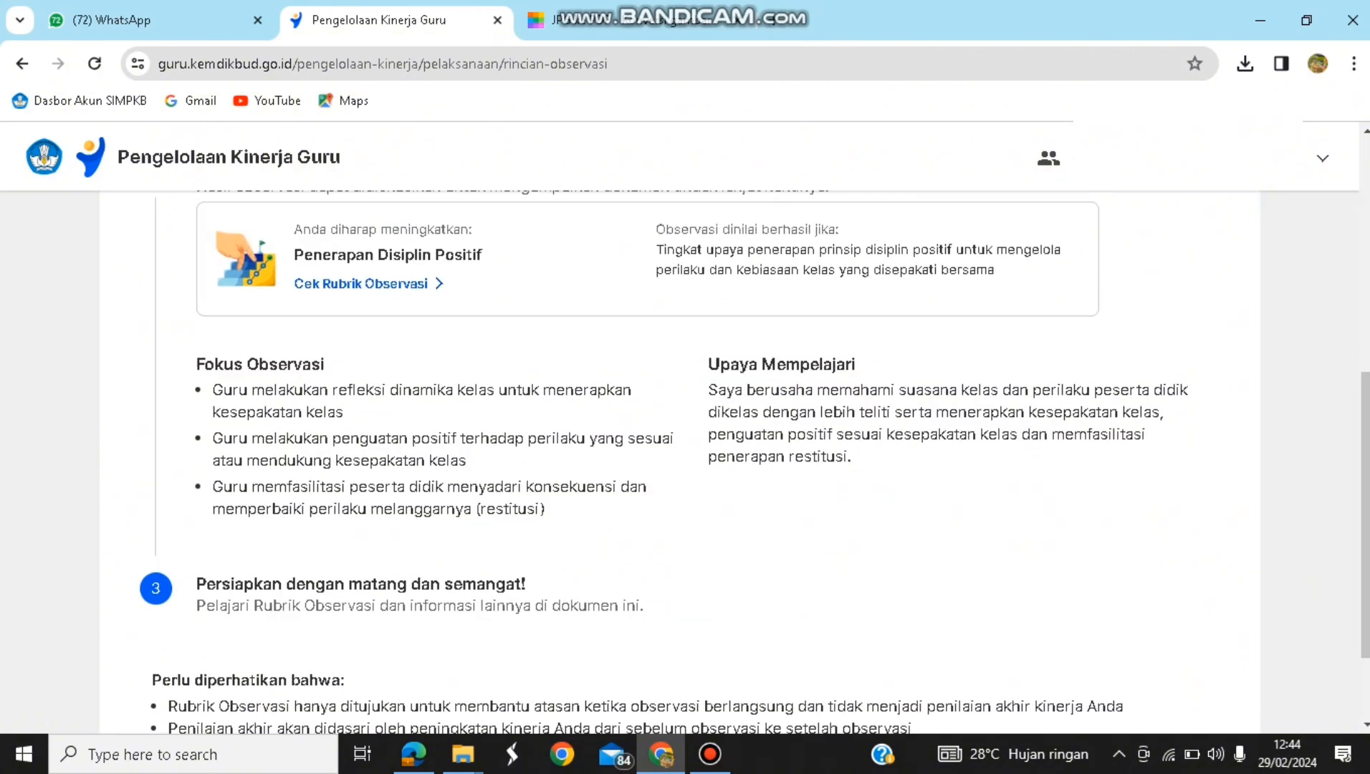
pyautogui.scroll(2, 735, 462)
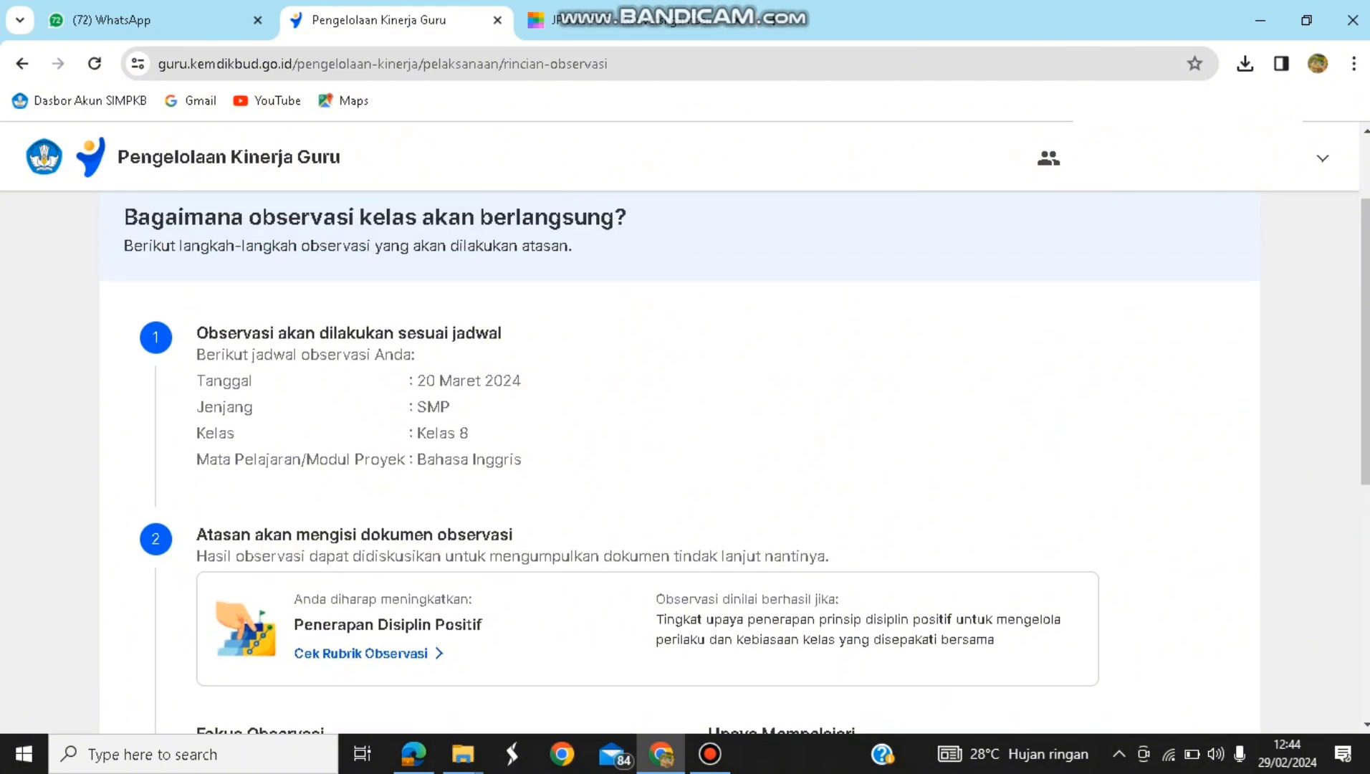
pyautogui.scroll(-6, 735, 462)
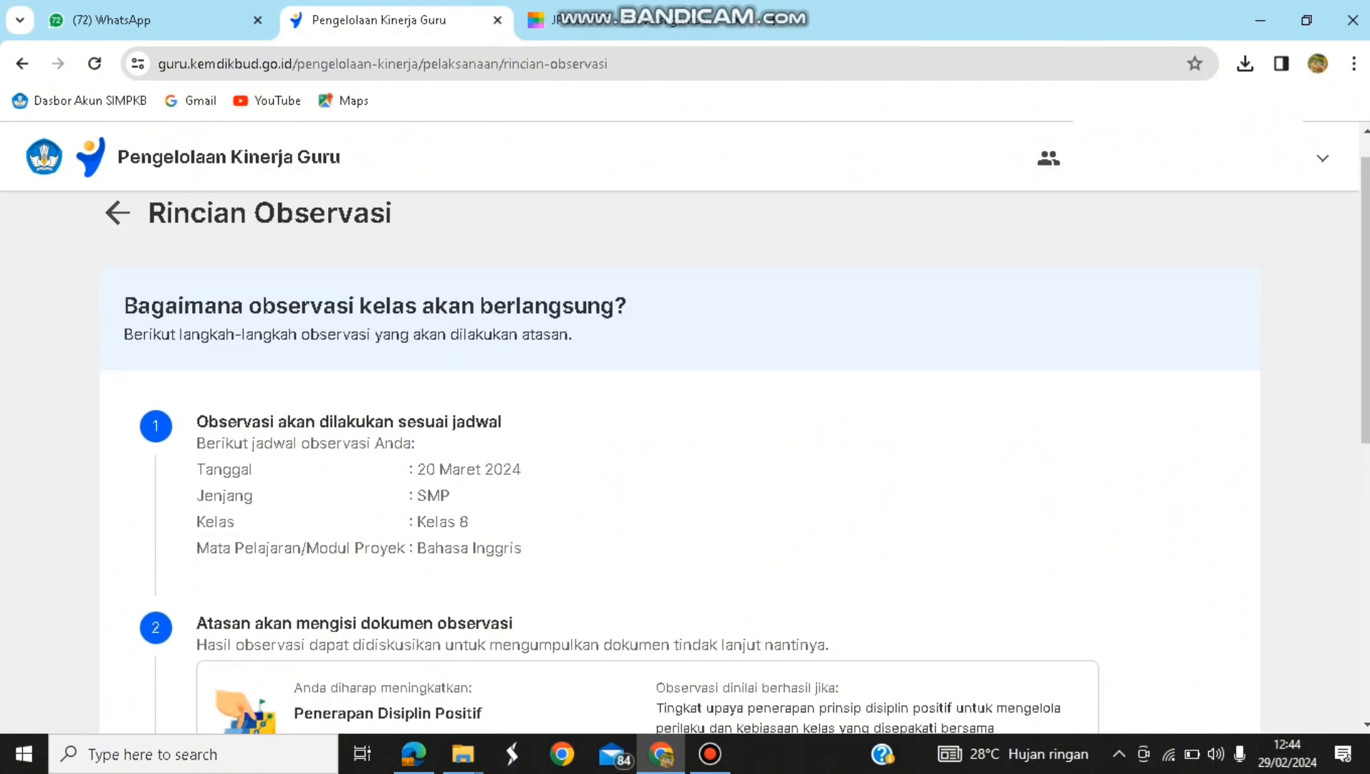
pyautogui.scroll(-2, 735, 462)
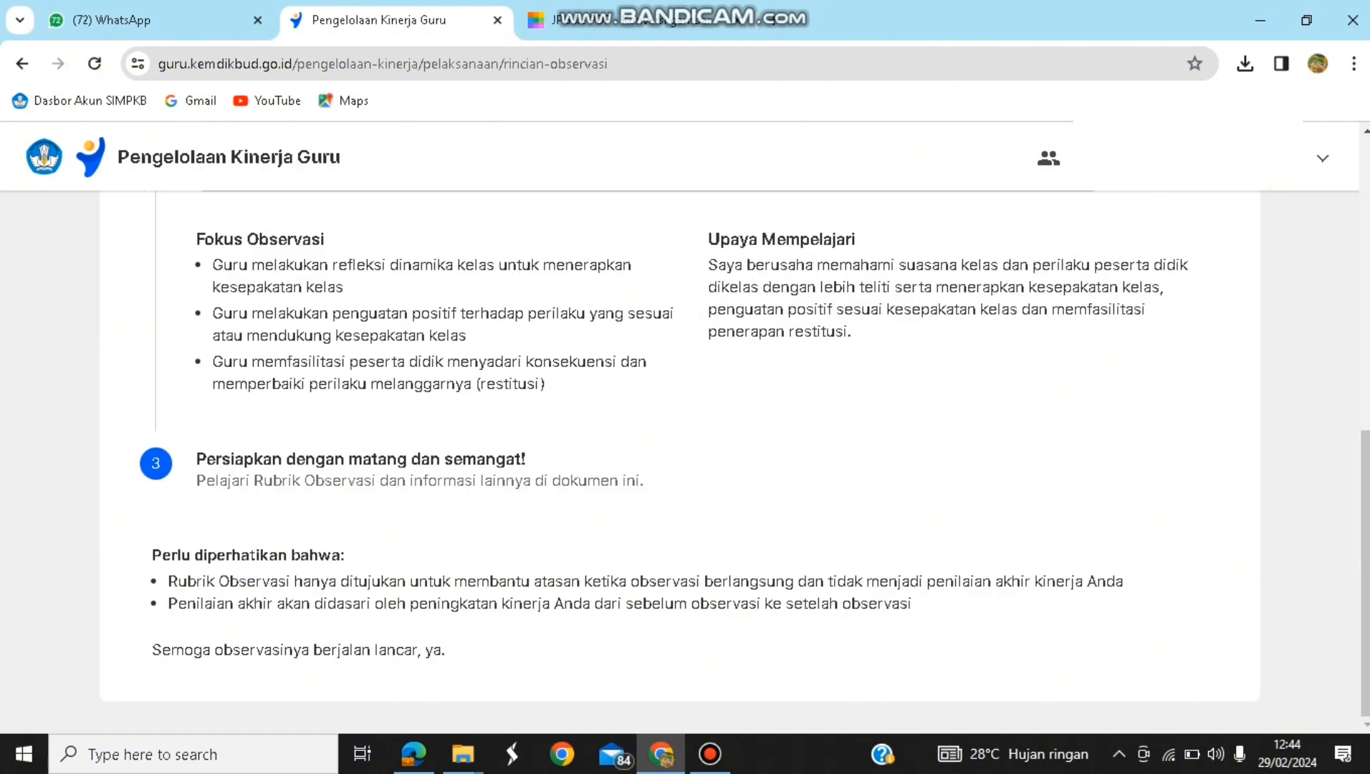
pyautogui.scroll(10, 735, 461)
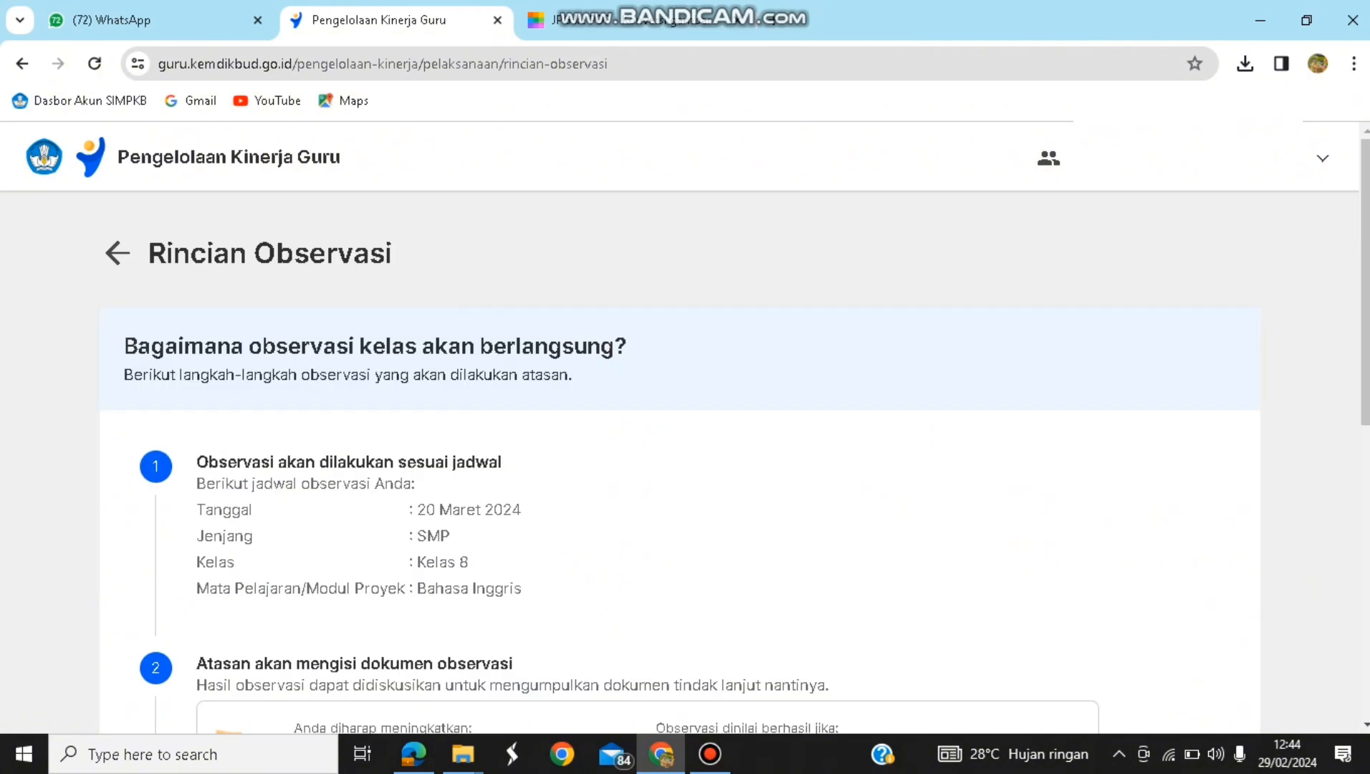